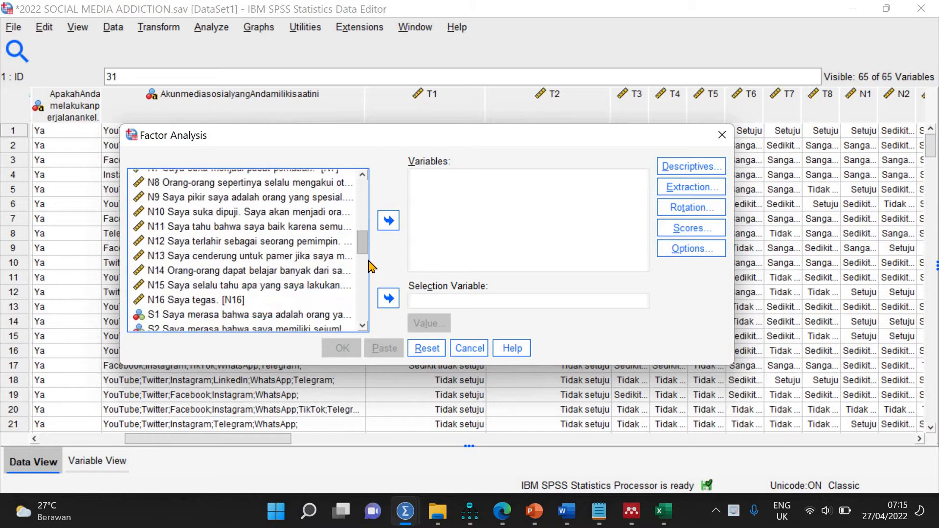
- Add all questionnaire items from T1 through SM19 to the factor analysis variables
scroll(367, 296, "down", 3)
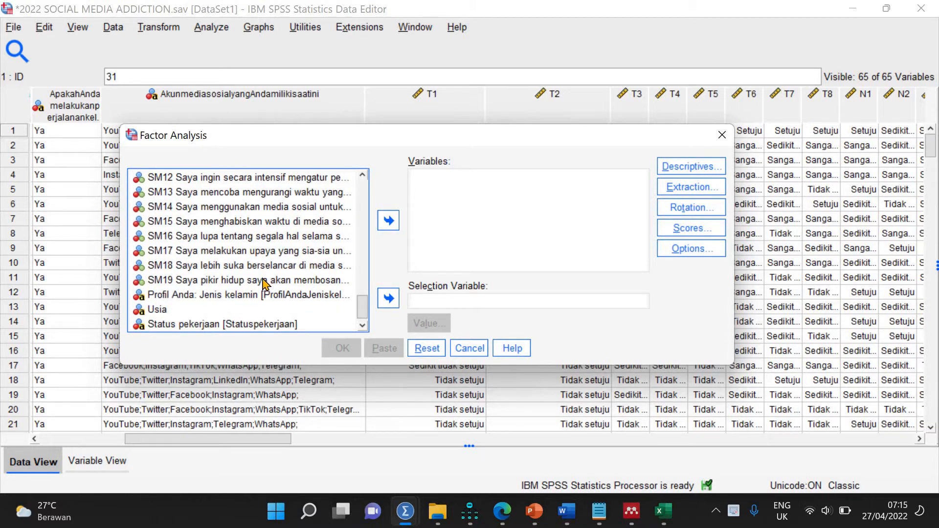
left_click(263, 281, "shift")
left_click(388, 220)
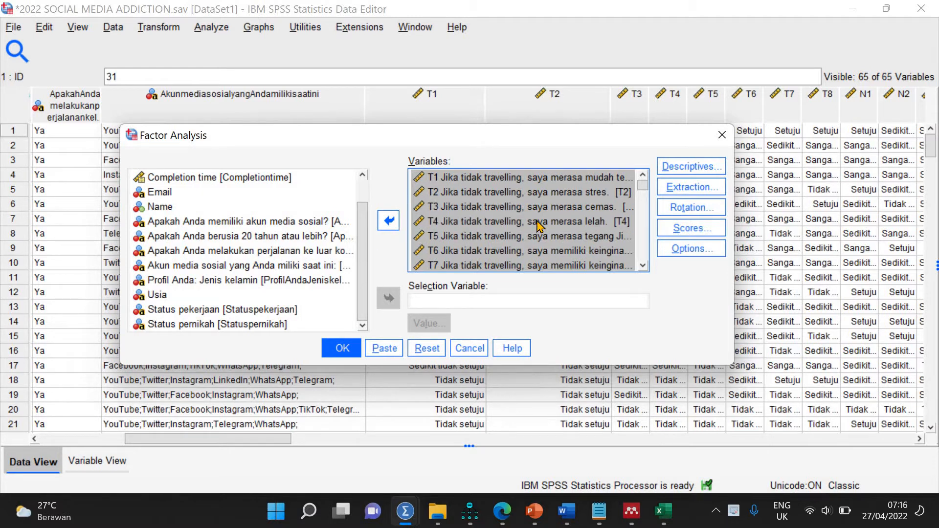
scroll(538, 225, "down", 6)
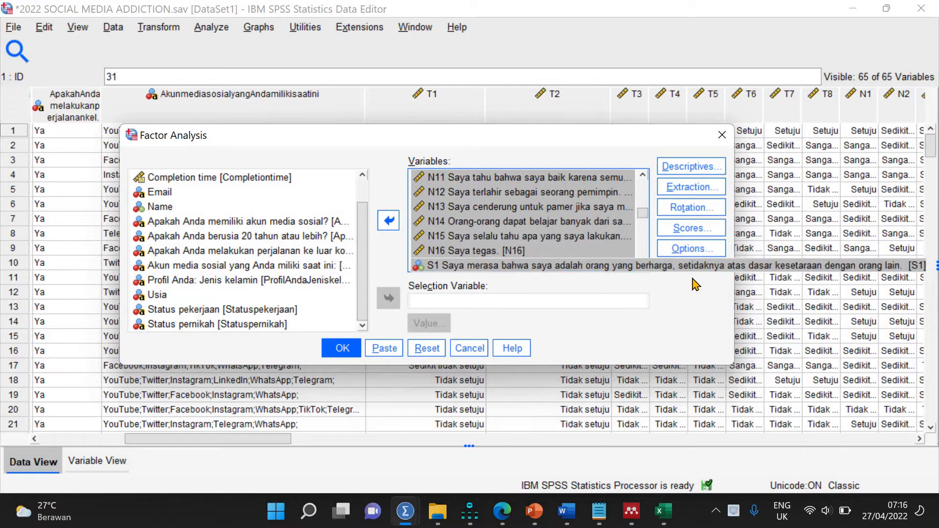
- Set the coefficient display to sort by size and suppress small coefficients with an absolute value below .40
left_click(691, 249)
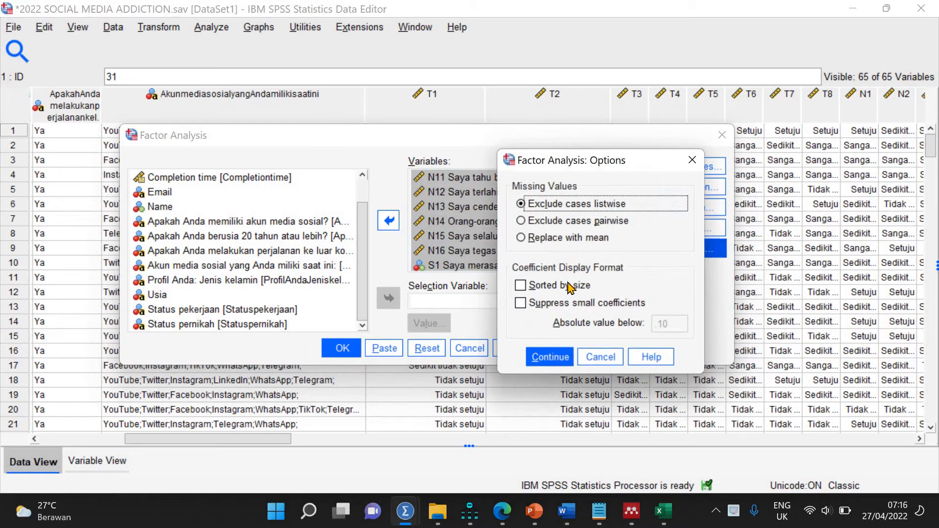
left_click(565, 286)
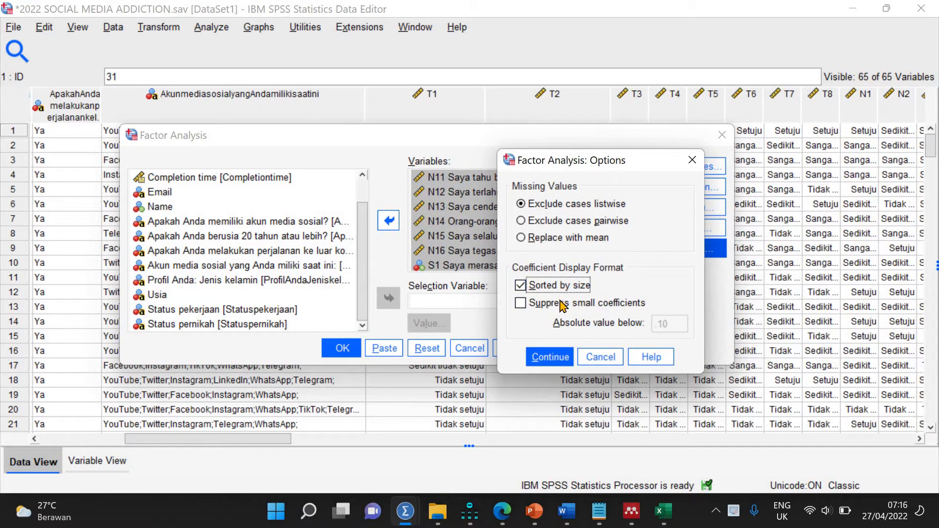
left_click(614, 304)
left_click(678, 317)
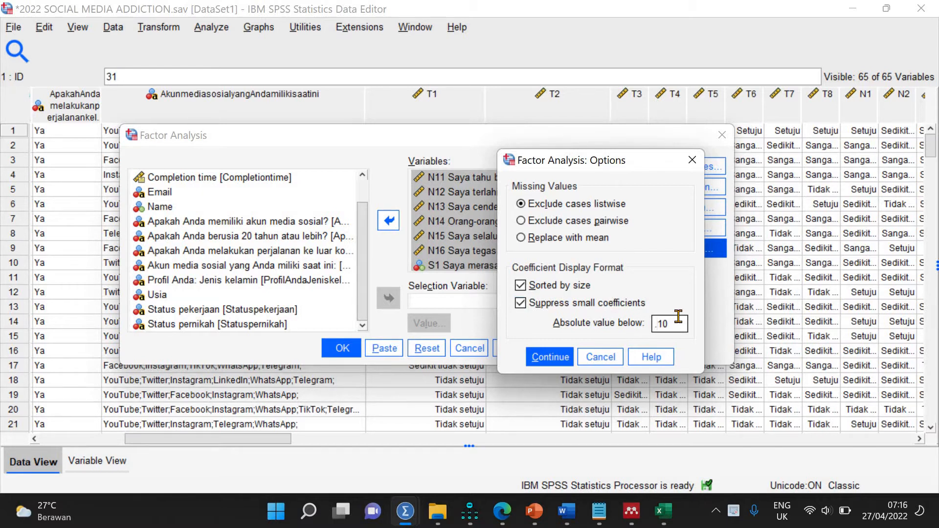
type("4")
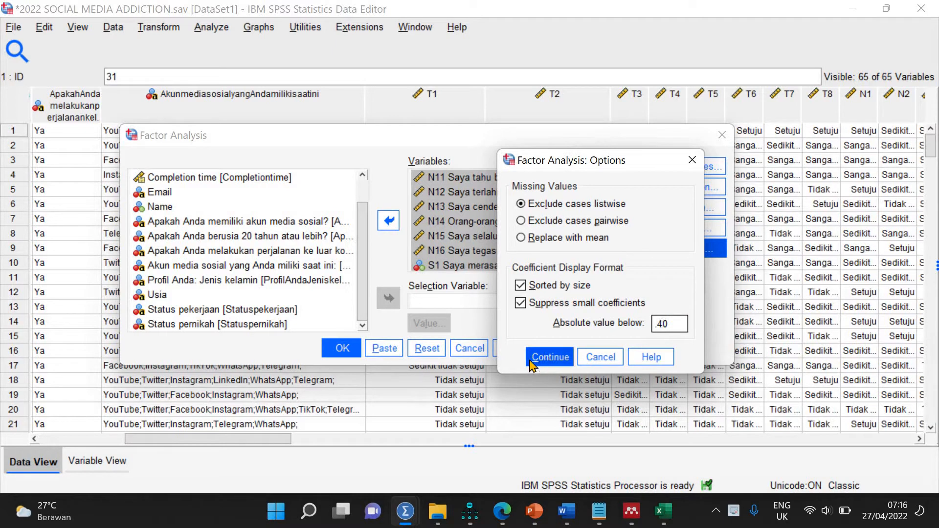
left_click(538, 359)
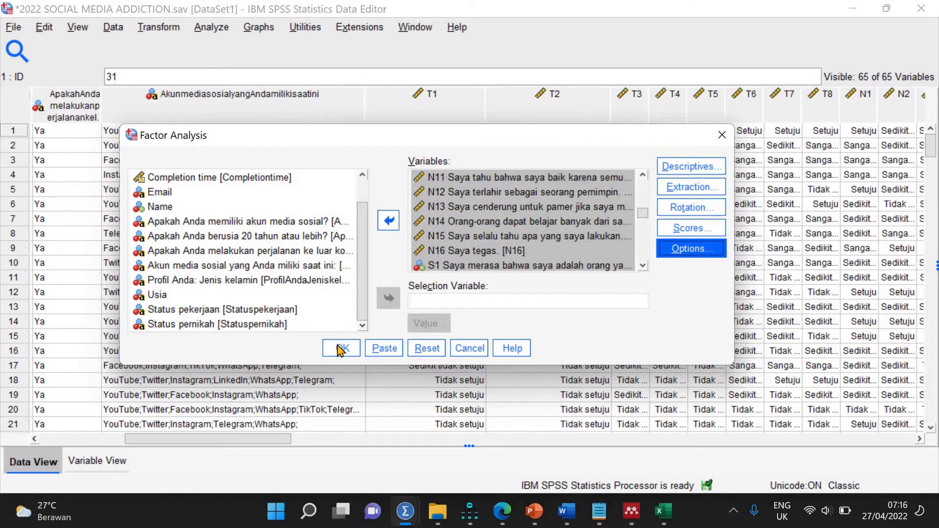
- Choose Direct Oblimin as the rotation method and run the factor analysis
left_click(709, 209)
left_click(559, 239)
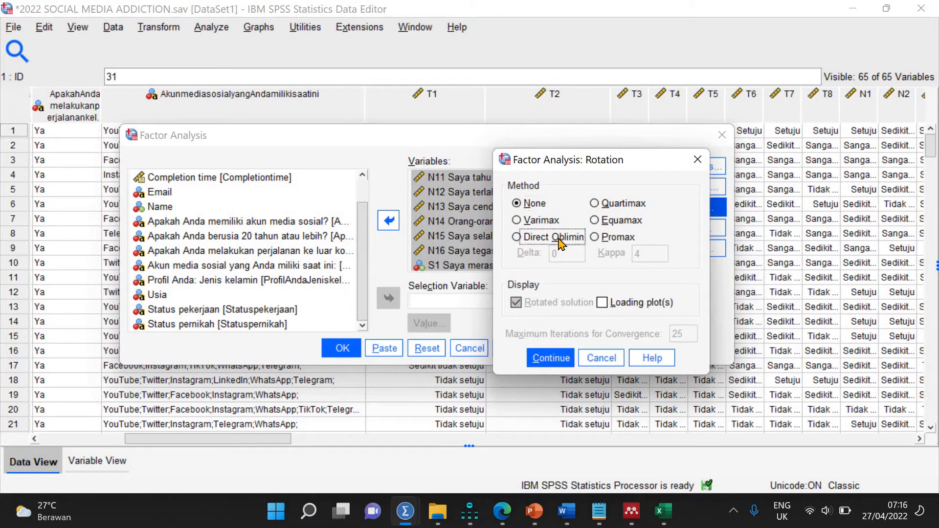
left_click(548, 359)
left_click(343, 348)
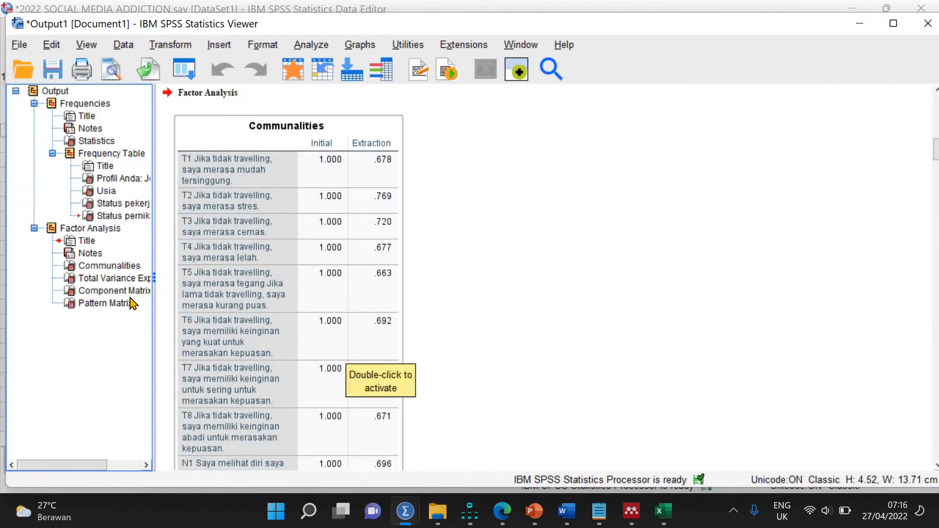
- Examine the Component Matrix and the Pattern Matrix in the factor analysis output
left_click(119, 292)
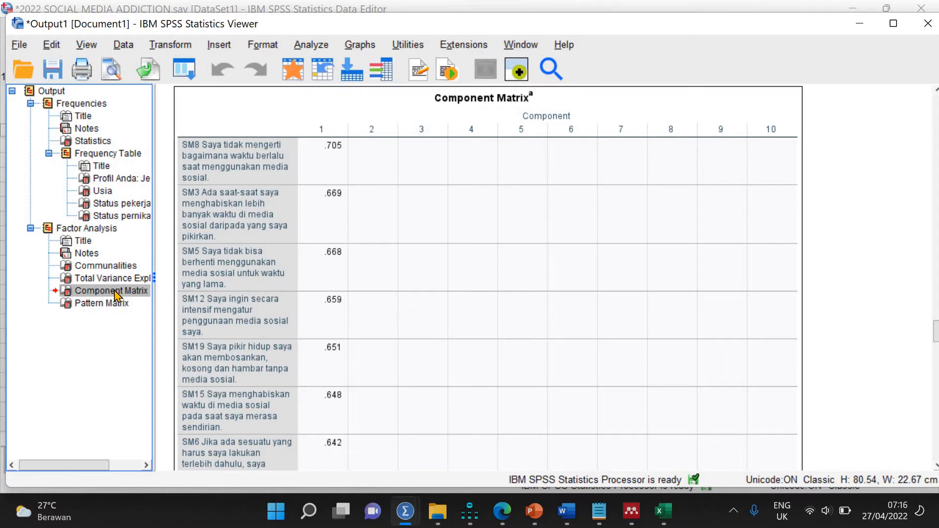
left_click(106, 307)
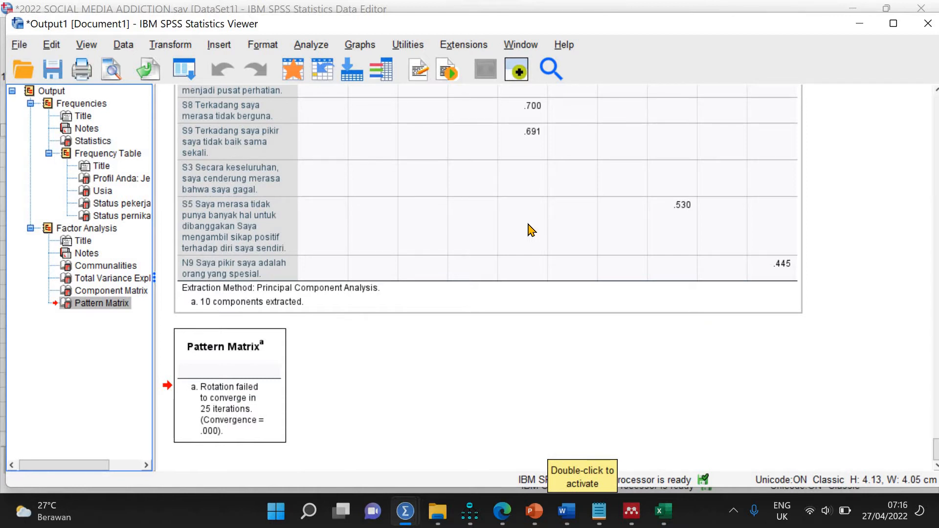
scroll(478, 266, "up", 5)
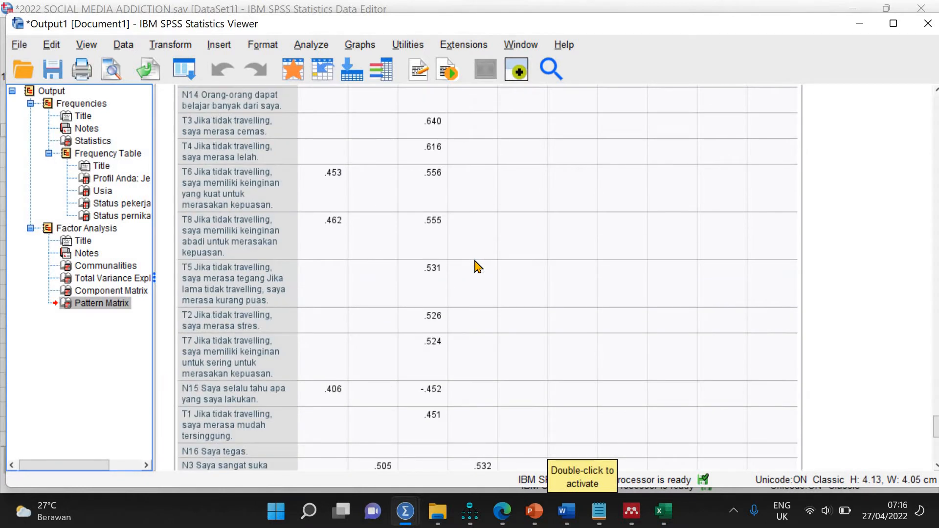
scroll(404, 273, "down", 5)
scroll(401, 273, "up", 5)
scroll(401, 272, "down", 5)
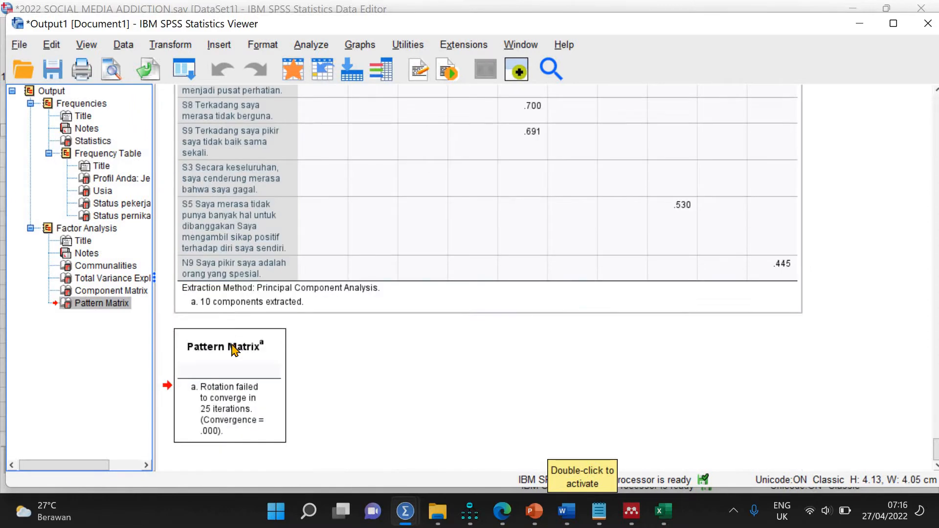
- Rerun the factor analysis with the rotation's maximum iterations for convergence set to 400
left_click(311, 45)
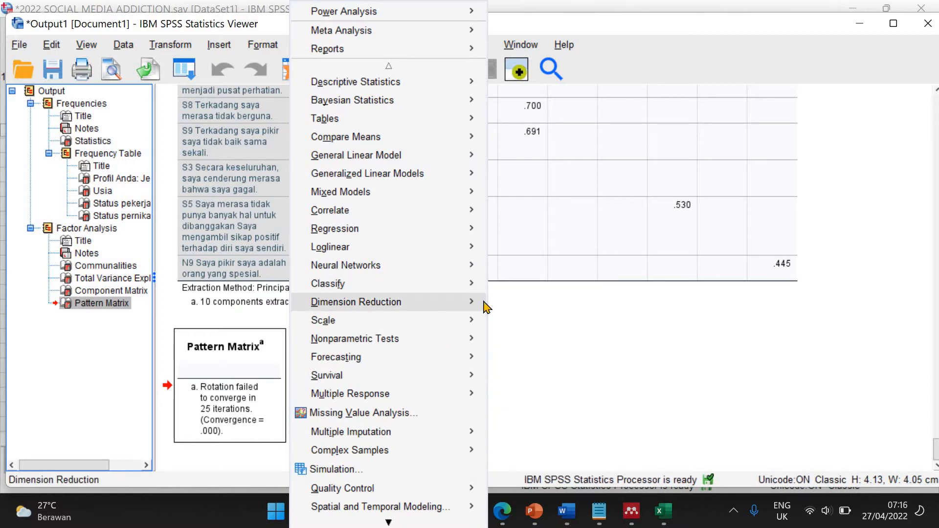
mouse_move(483, 303)
left_click(523, 305)
left_click(704, 209)
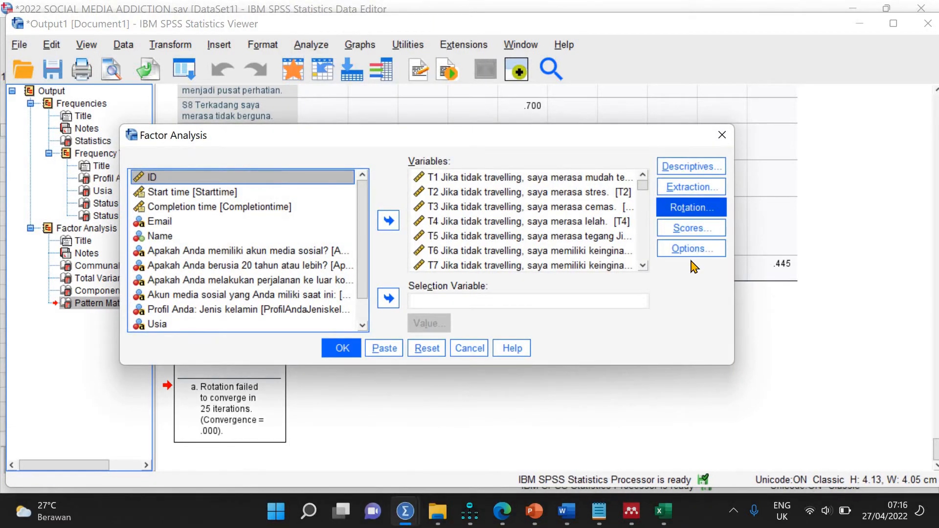
double_click(688, 329)
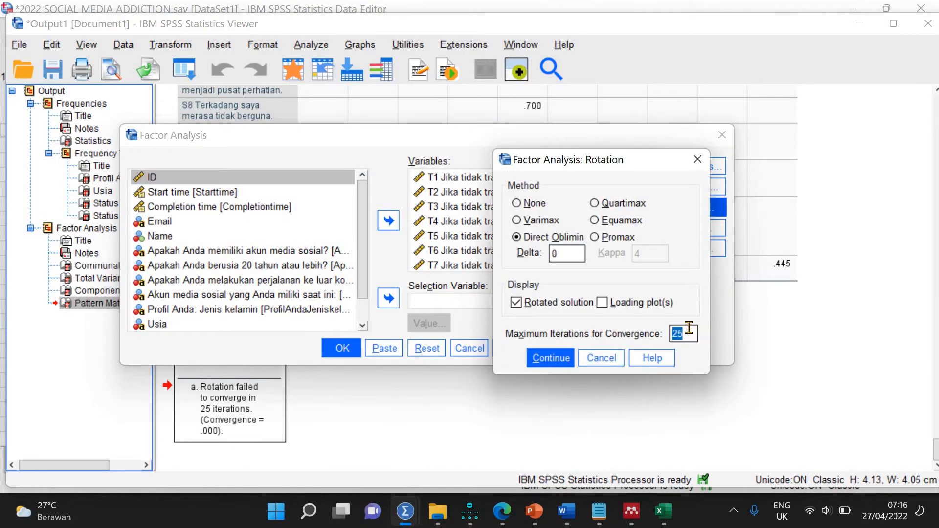
type("40")
type("0")
left_click(545, 361)
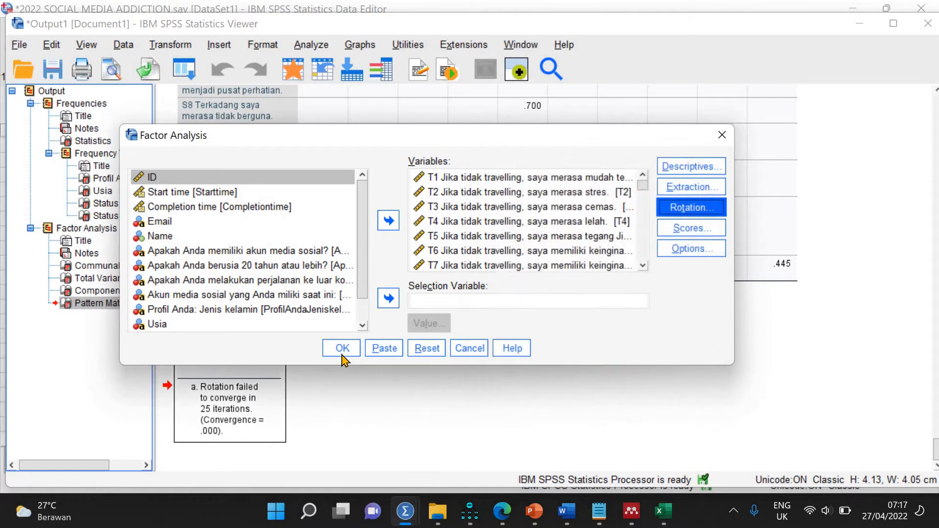
left_click(343, 348)
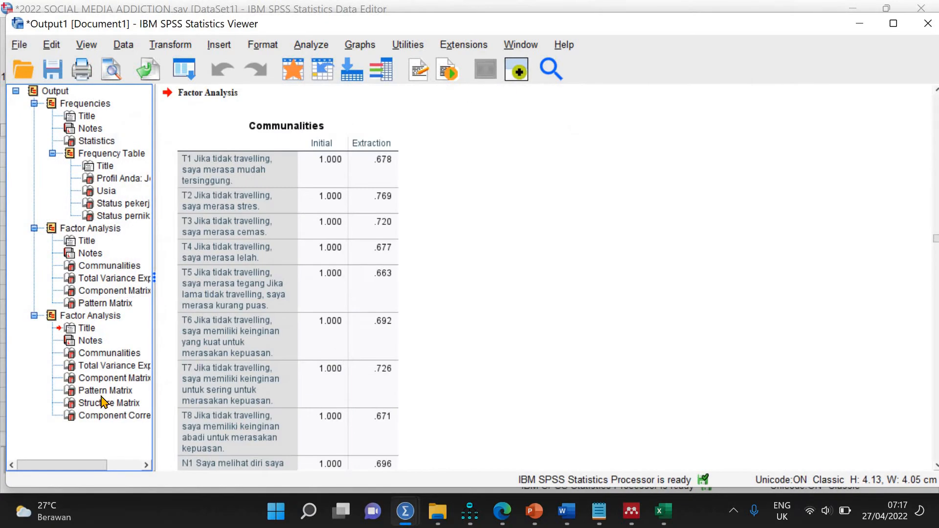
- Examine the social media (SM) item loadings in the Pattern Matrix of the second factor analysis
left_click(106, 392)
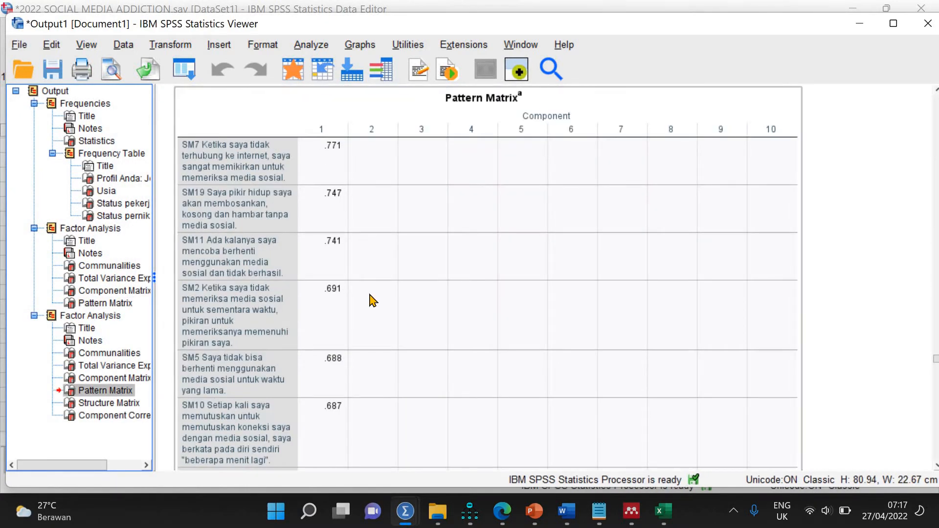
scroll(374, 300, "down", 5)
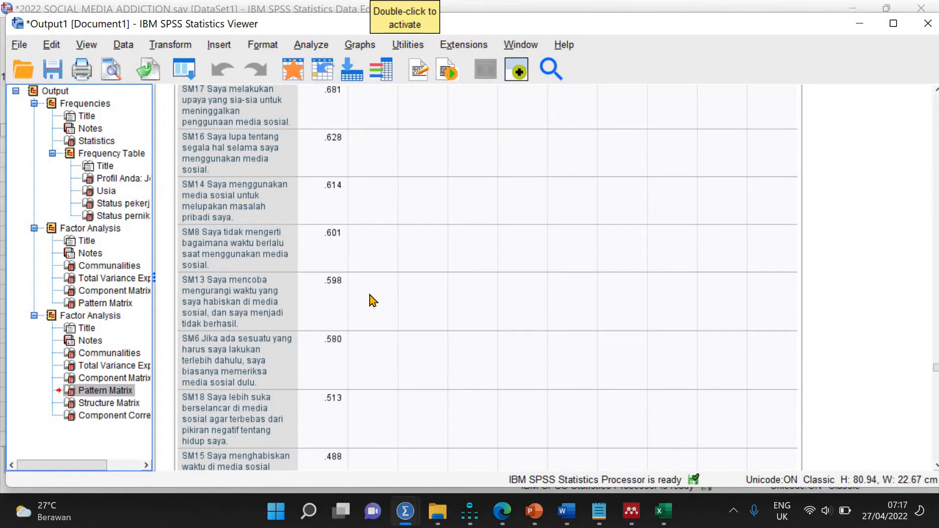
scroll(373, 299, "up", 5)
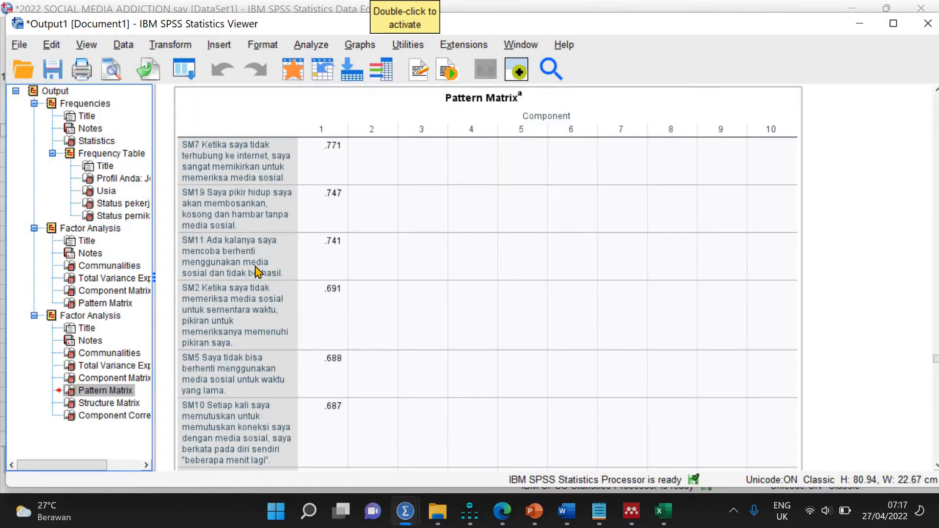
scroll(257, 270, "down", 10)
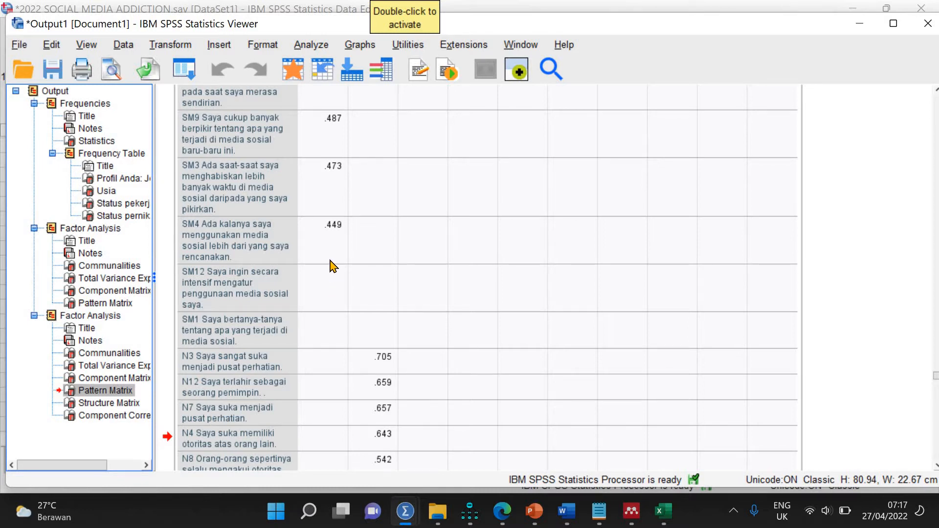
- Check the small-coefficient suppression cutoff in the Factor Analysis options and leave the options without changes
left_click(263, 45)
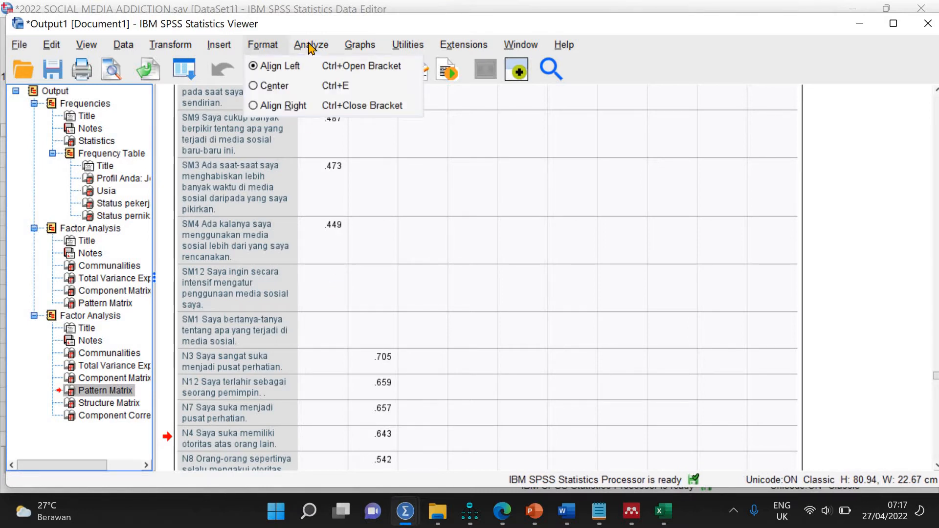
mouse_move(311, 45)
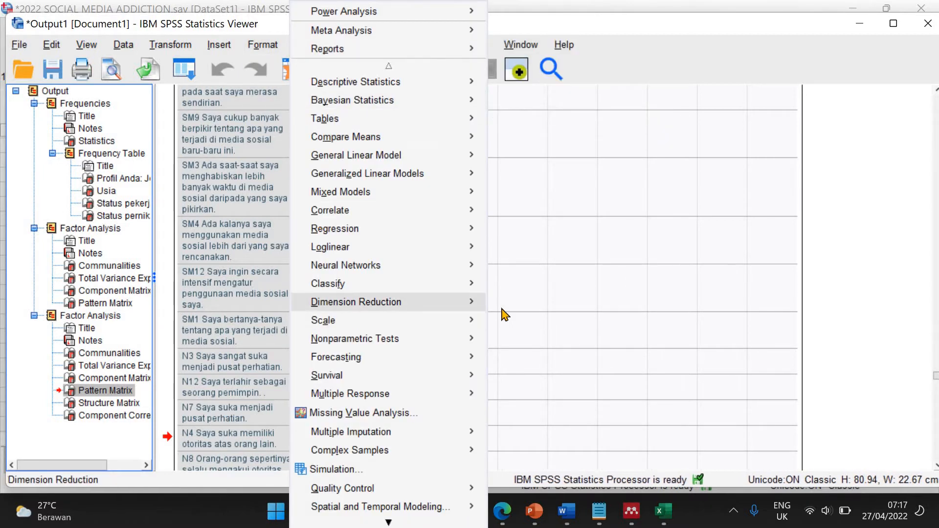
mouse_move(413, 303)
left_click(518, 309)
left_click(715, 250)
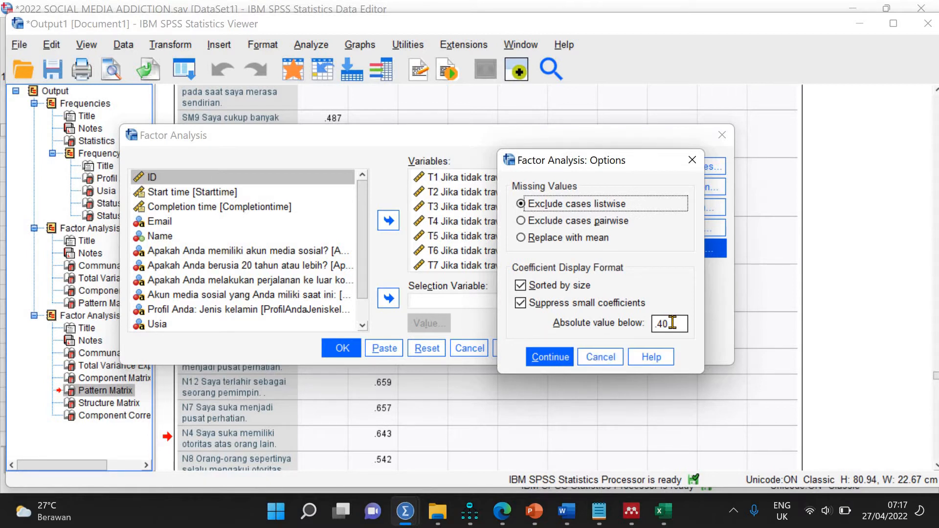
left_click(617, 360)
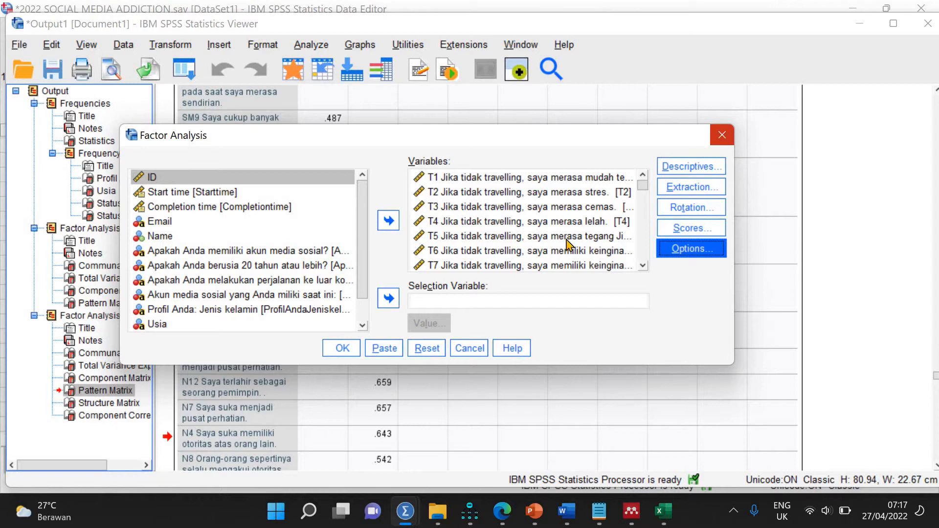
- Look through the remaining Pattern Matrix loadings down to the table notes and the start of the Structure Matrix
scroll(355, 290, "down", 3)
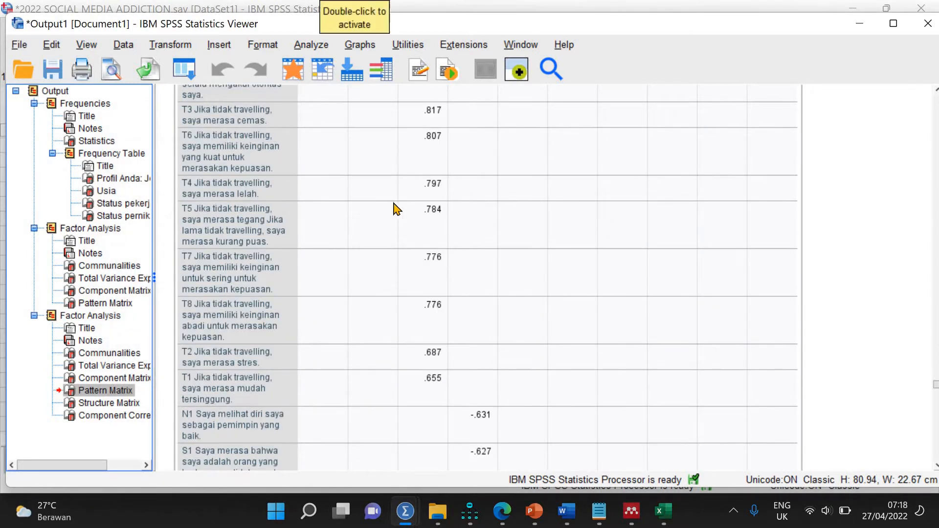
scroll(427, 242, "down", 5)
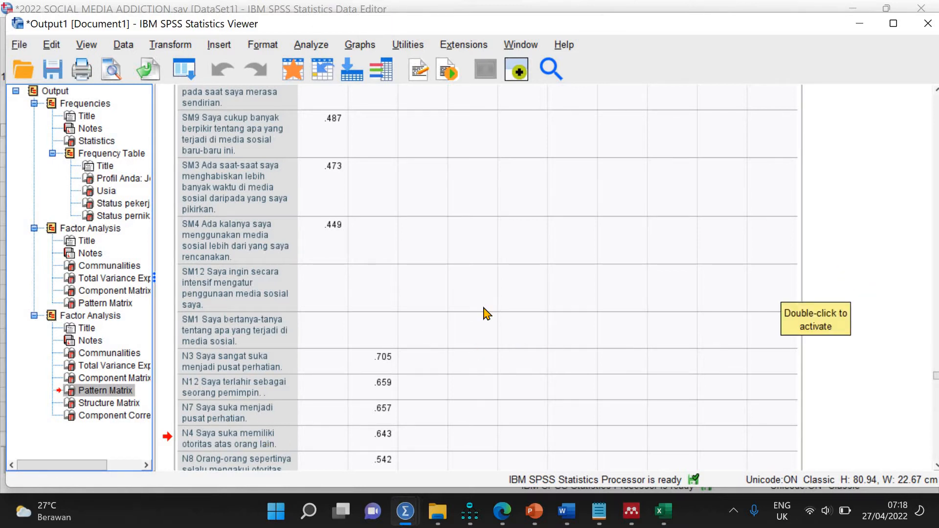
scroll(485, 313, "down", 10)
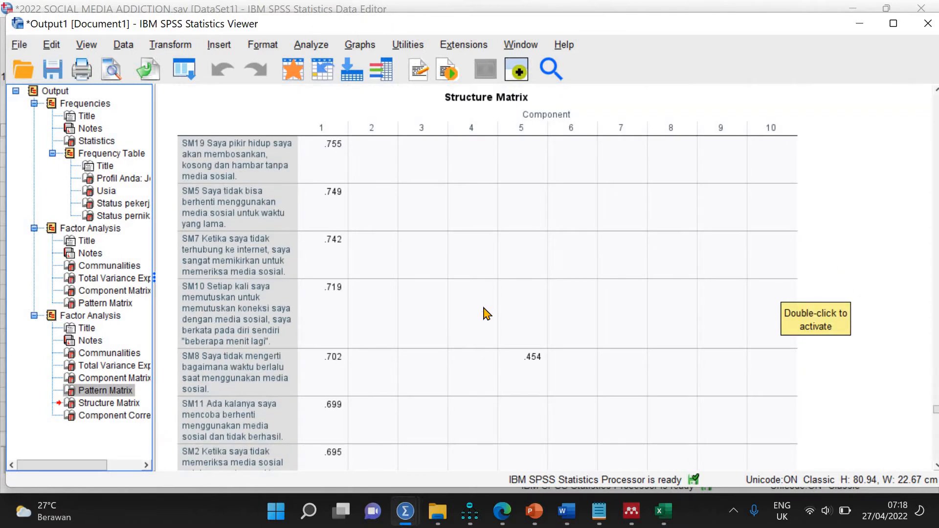
scroll(486, 313, "down", 15)
scroll(486, 313, "up", 15)
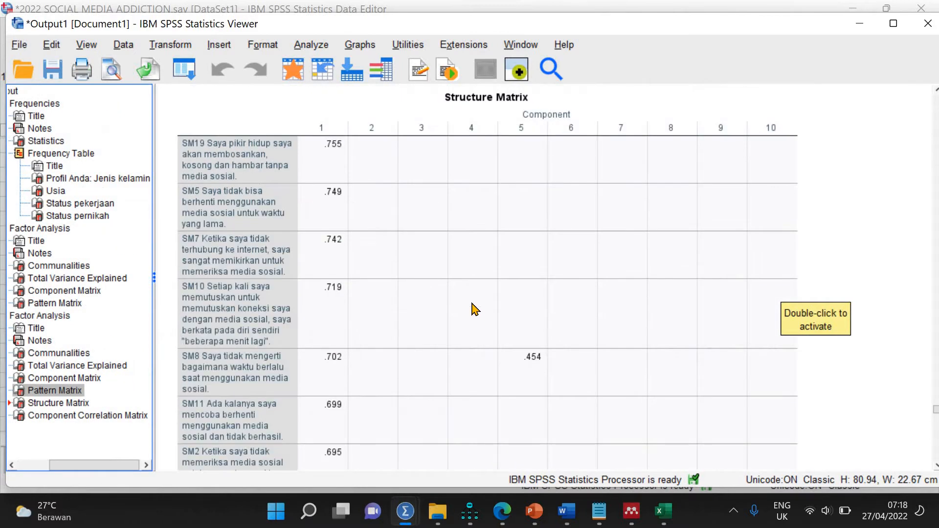
scroll(473, 309, "down", 10)
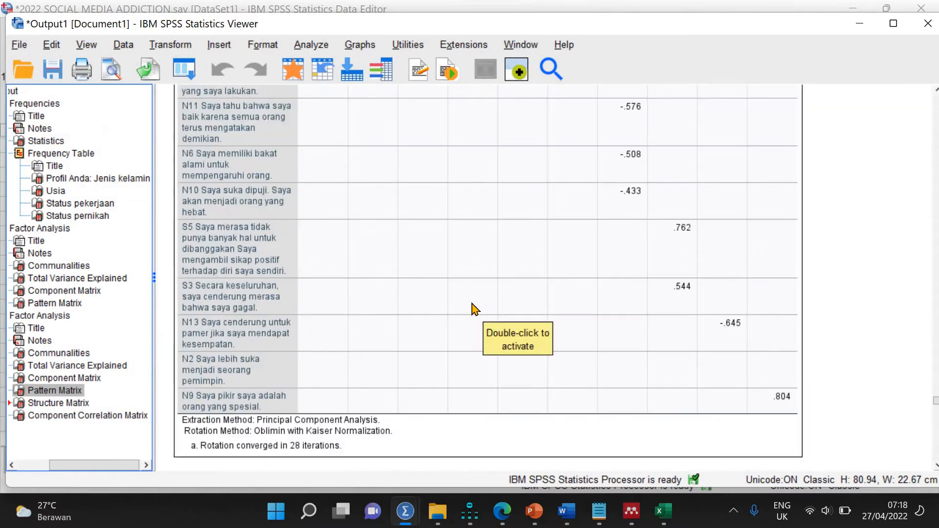
- Return to the start of the second analysis's Pattern Matrix and examine how the SM, N and T items load on the components
left_click(53, 401)
left_click(111, 391)
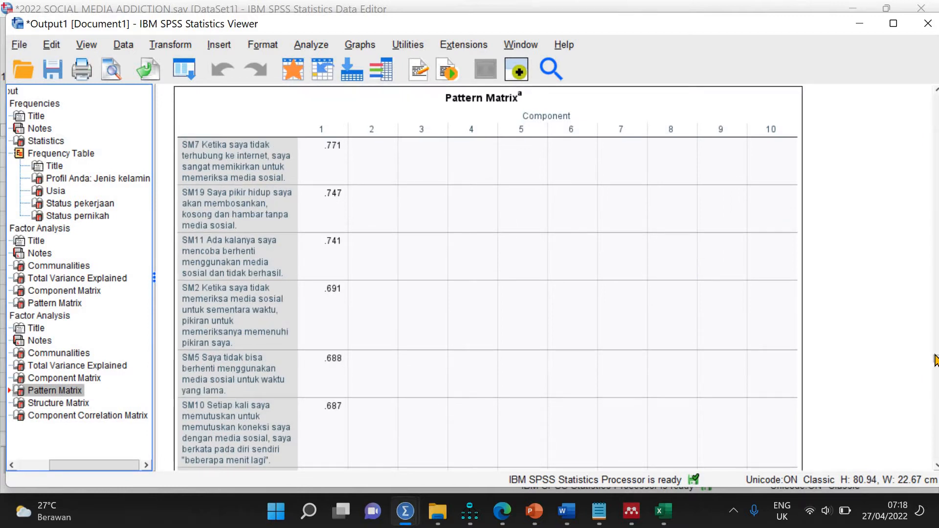
left_click_drag(935, 361, 936, 374)
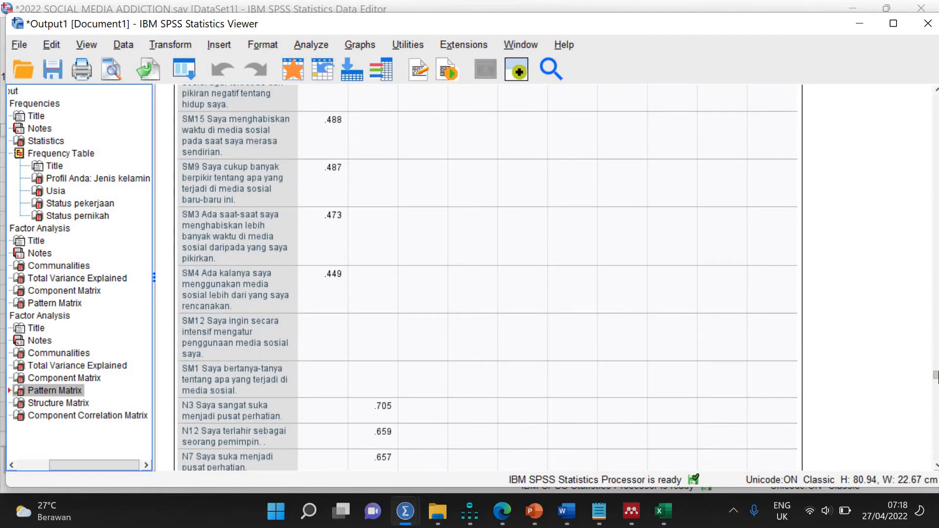
left_click_drag(936, 374, 936, 381)
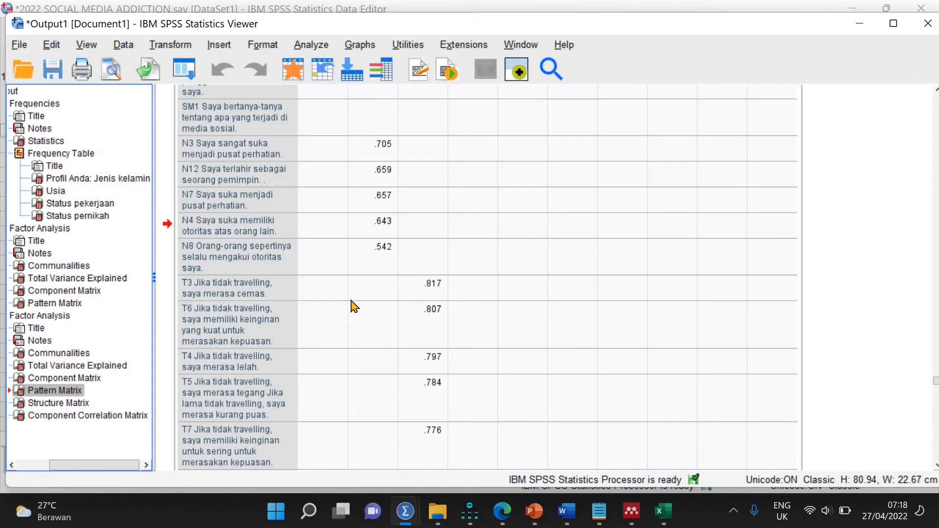
- Examine the second analysis's Pattern Matrix from the N and T items down to N15 for items loading on more than one component
left_click(937, 381)
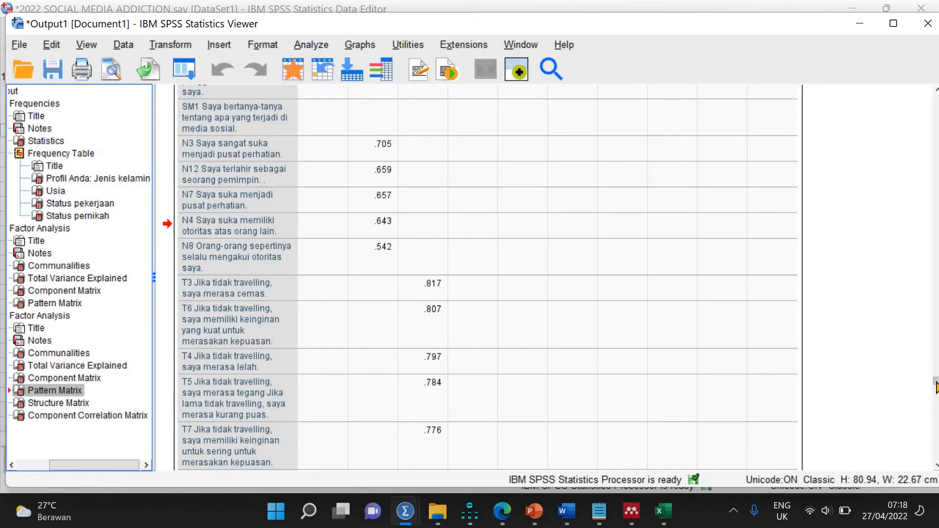
scroll(937, 390, "down", 3)
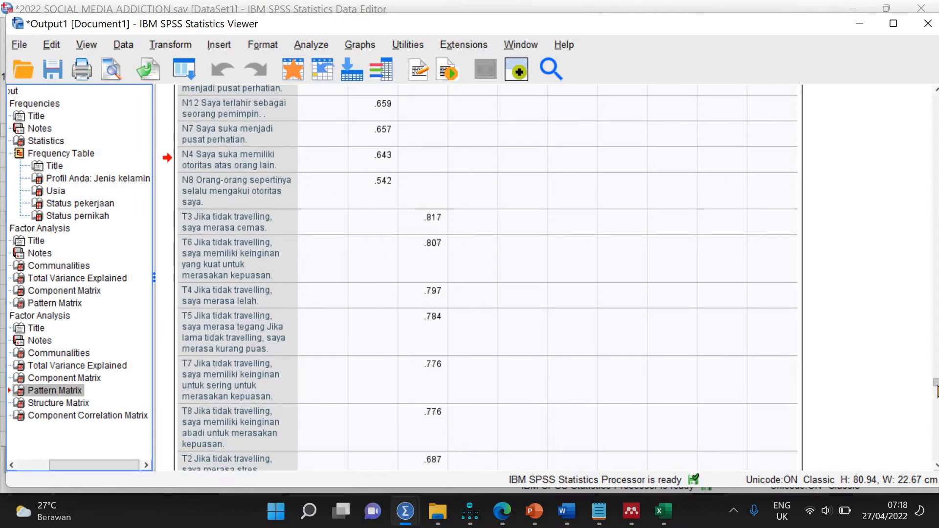
scroll(937, 390, "down", 4)
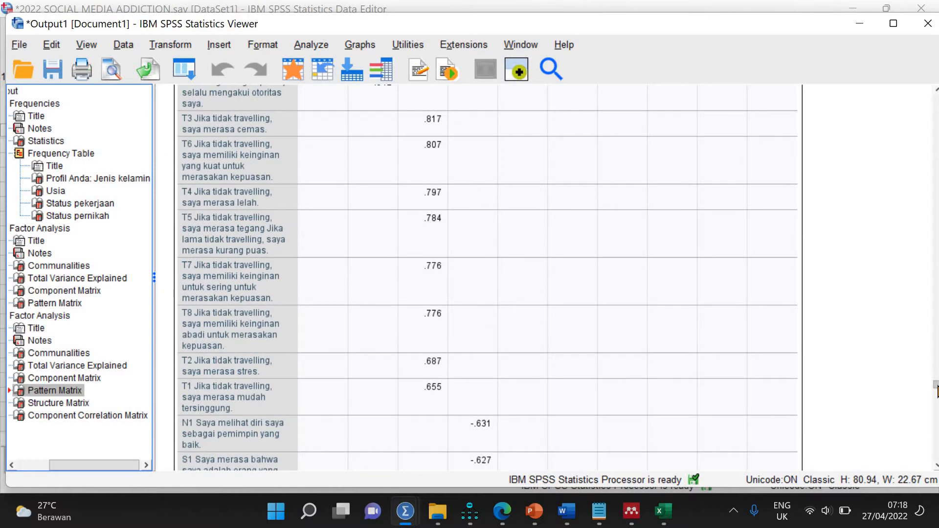
scroll(937, 390, "down", 4)
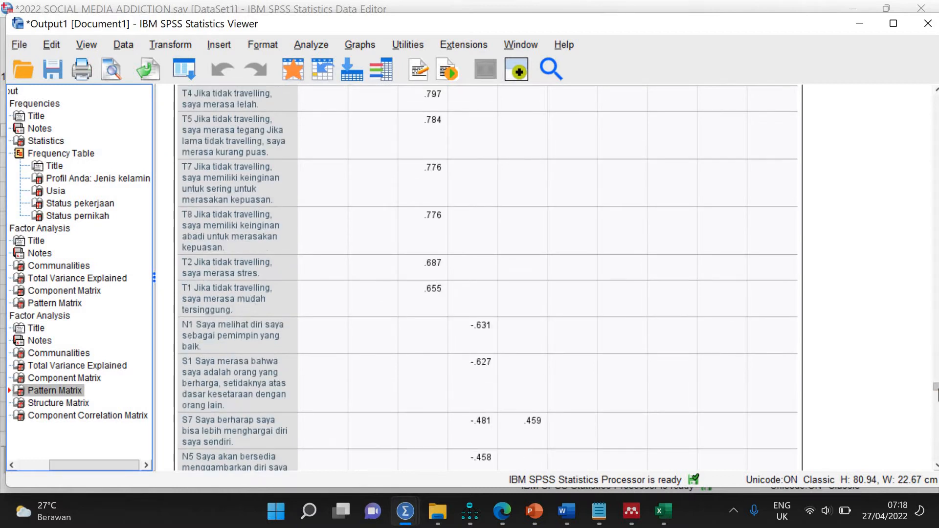
scroll(936, 390, "down", 3)
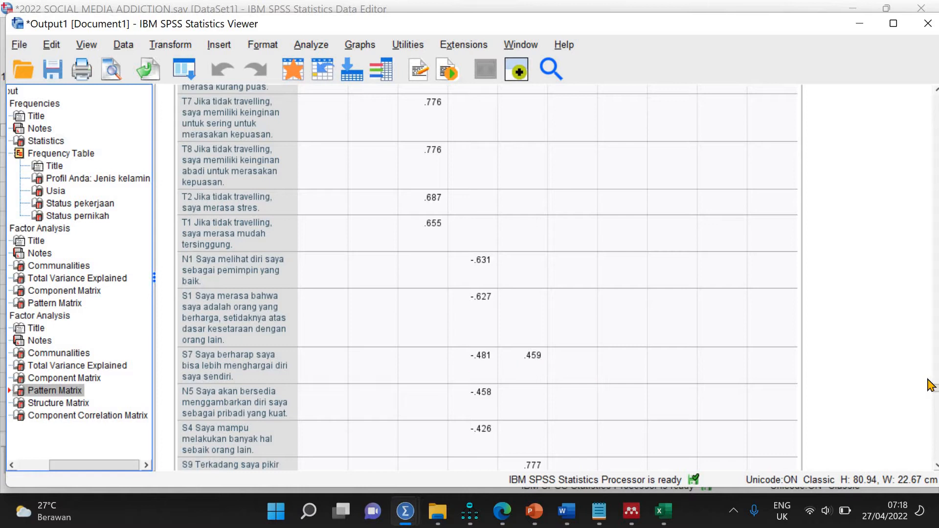
mouse_move(936, 391)
left_mouse_down()
mouse_move(936, 412)
mouse_move(936, 388)
mouse_move(935, 397)
left_mouse_up()
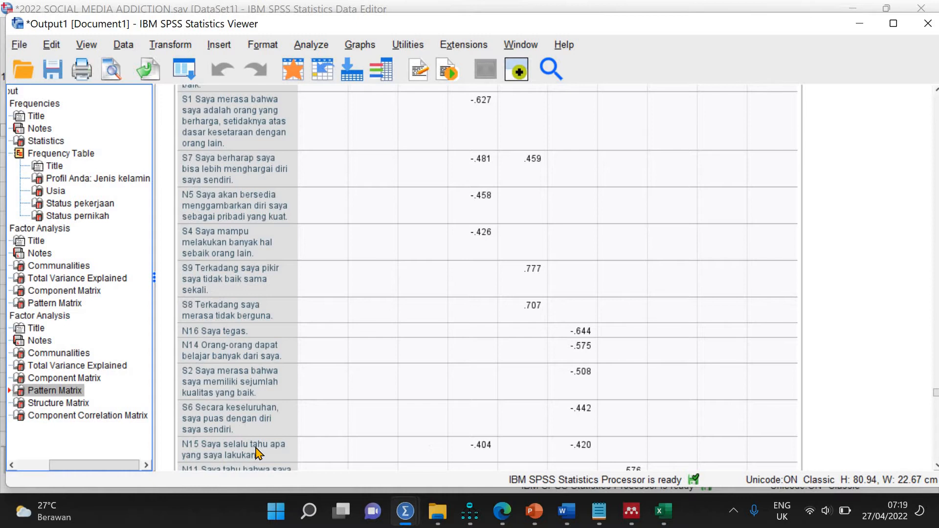
- Remove item N15 from the factor analysis variables and rerun the analysis
left_click(311, 45)
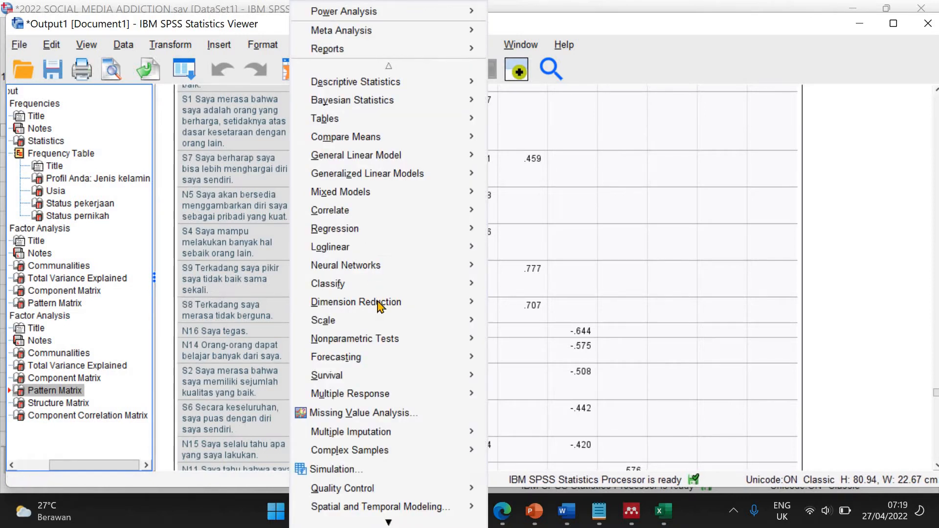
mouse_move(381, 309)
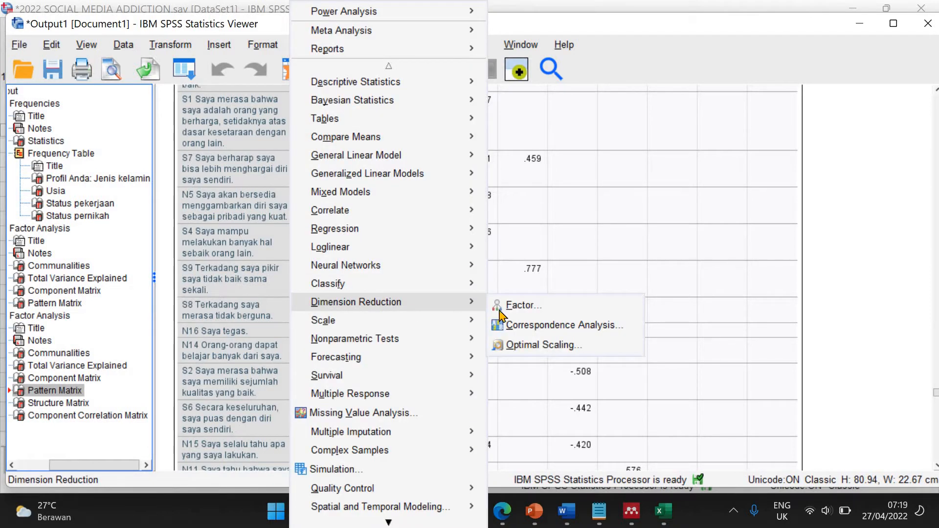
left_click(523, 305)
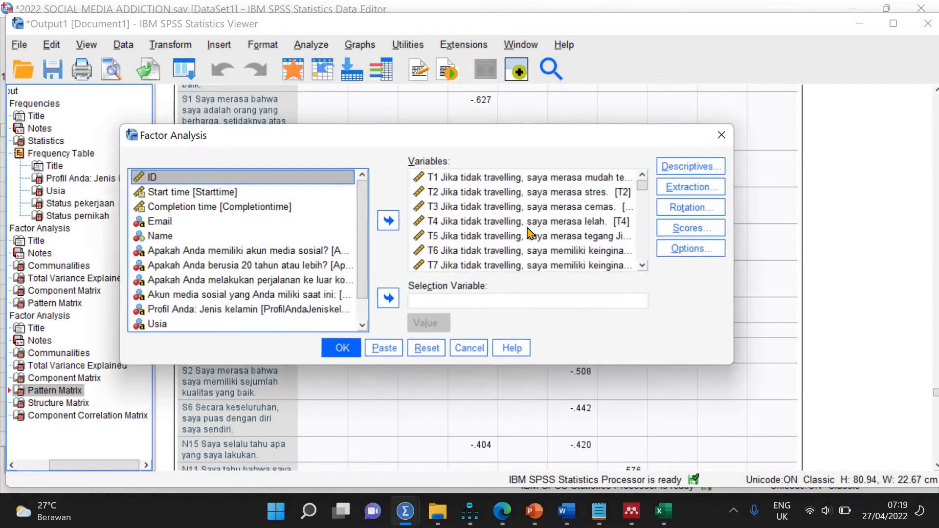
scroll(509, 235, "down", 5)
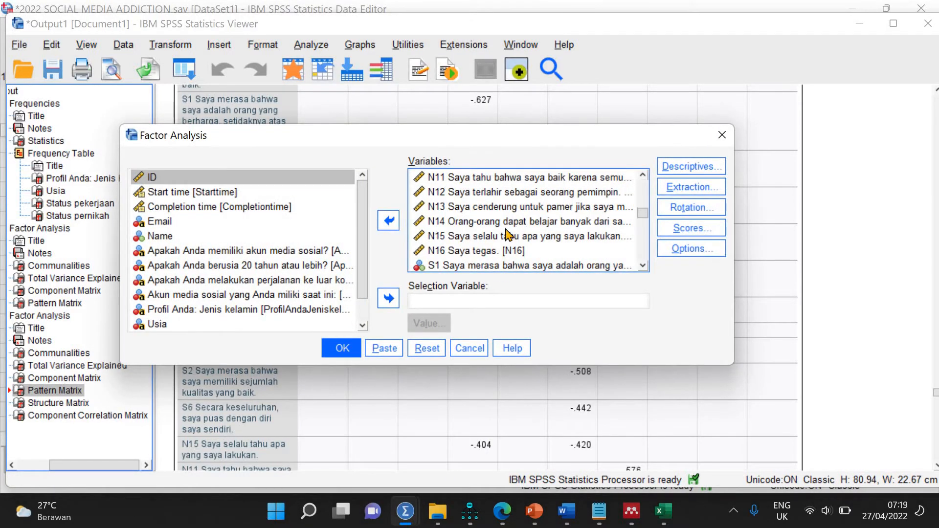
left_click(466, 240)
left_click(388, 220)
left_click(337, 349)
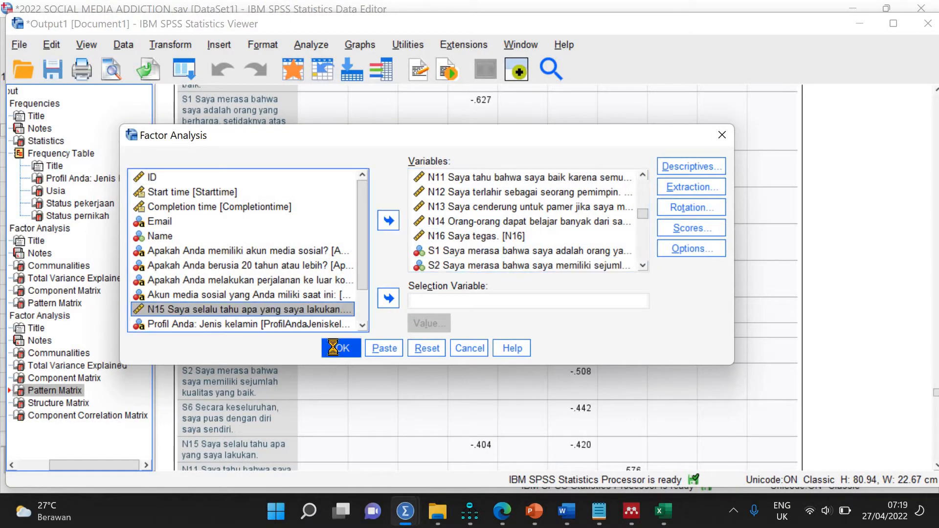
- Examine the Pattern Matrix of the analysis without N15 for cross-loading items, down to N6
left_click(98, 429)
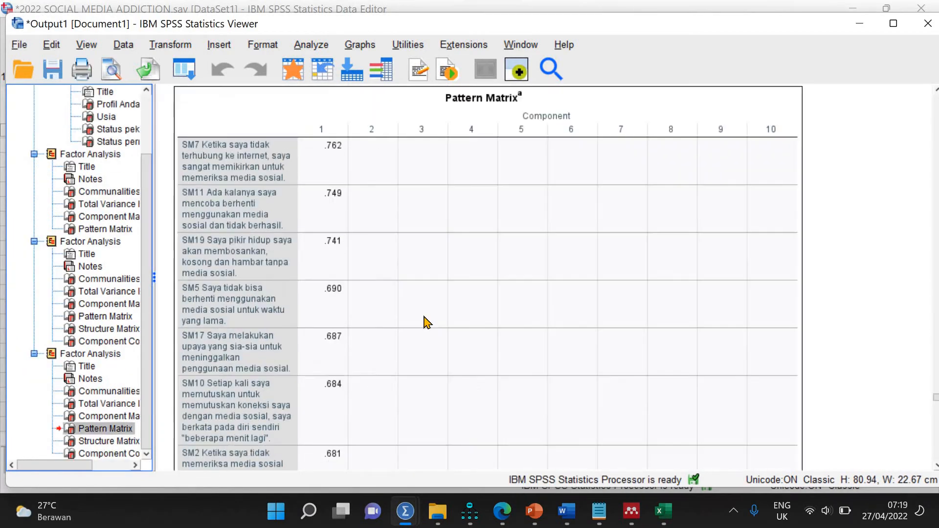
scroll(425, 323, "down", 10)
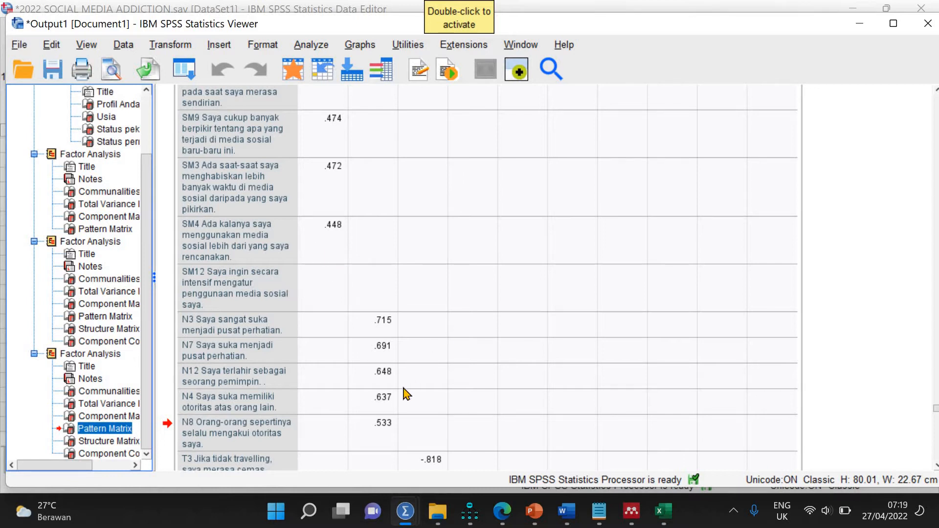
scroll(440, 356, "down", 10)
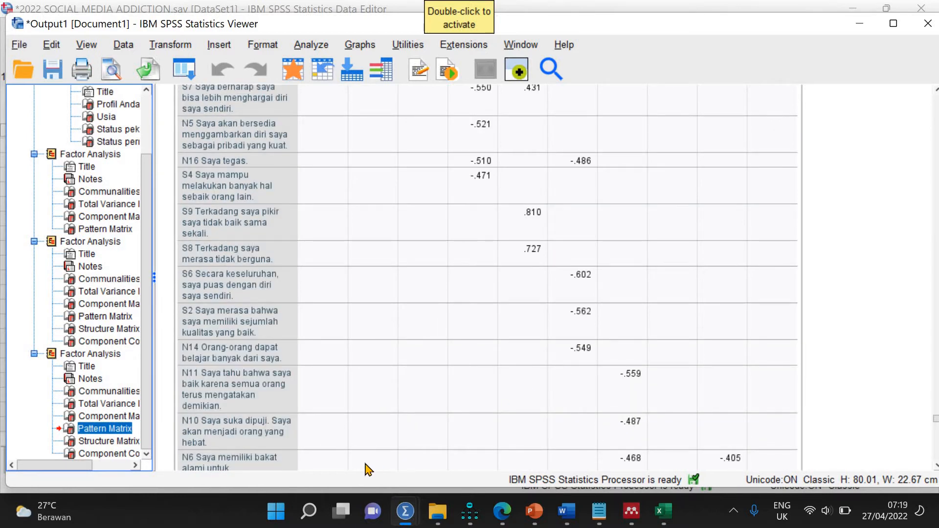
- Remove item N6 from the factor analysis variables and rerun the analysis
left_click(311, 45)
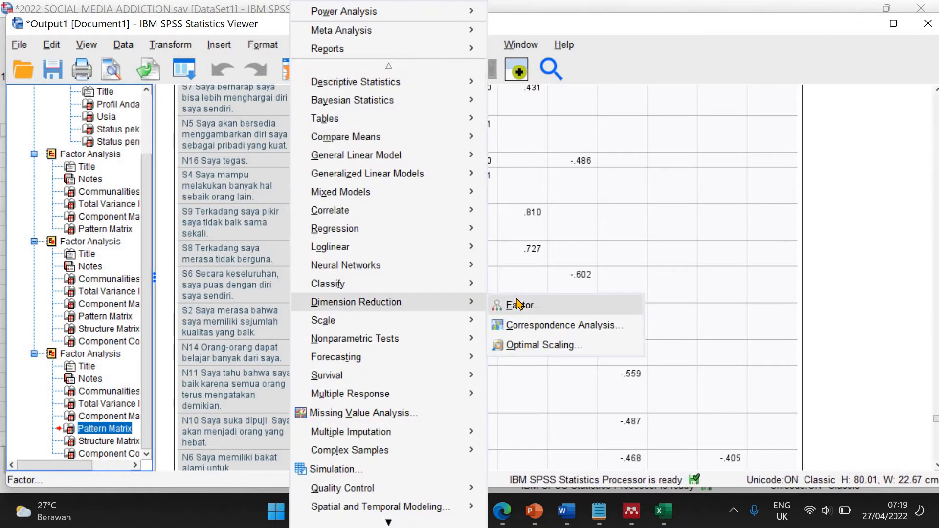
left_click(520, 302)
scroll(477, 230, "down", 5)
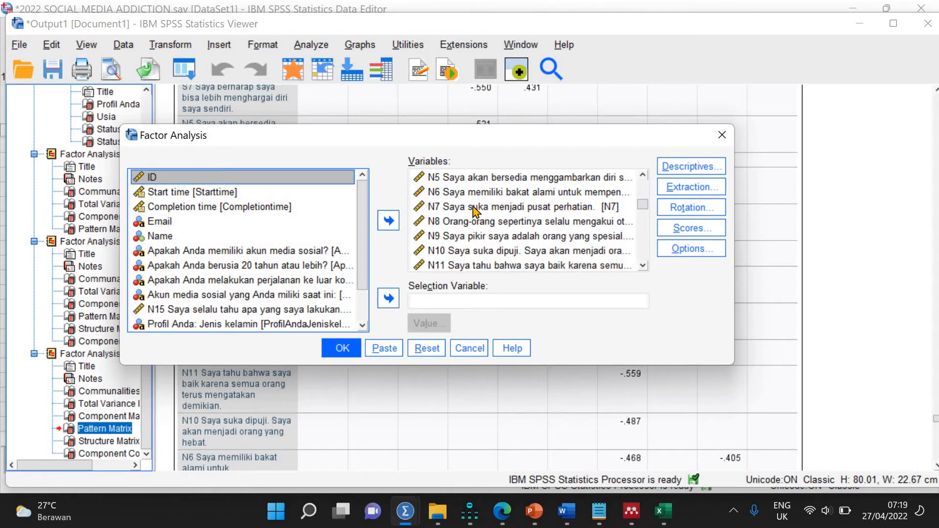
double_click(474, 192)
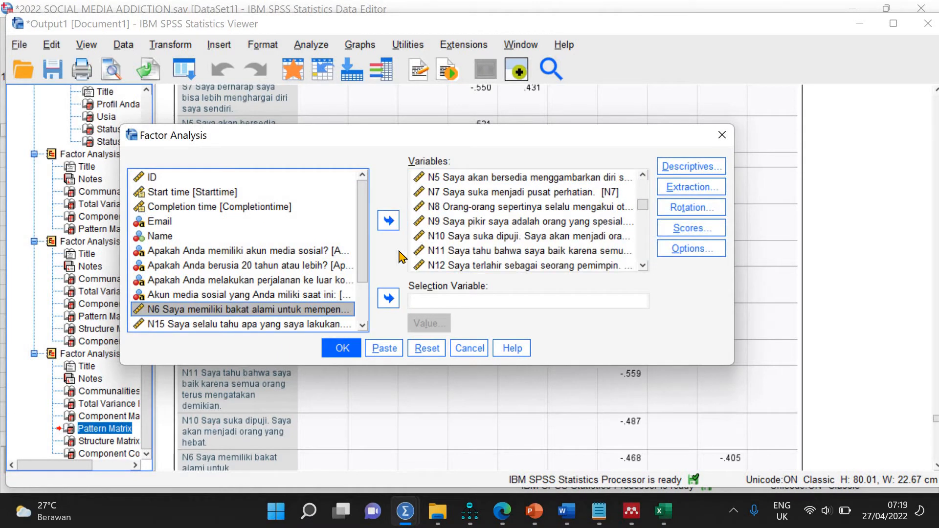
left_click(349, 350)
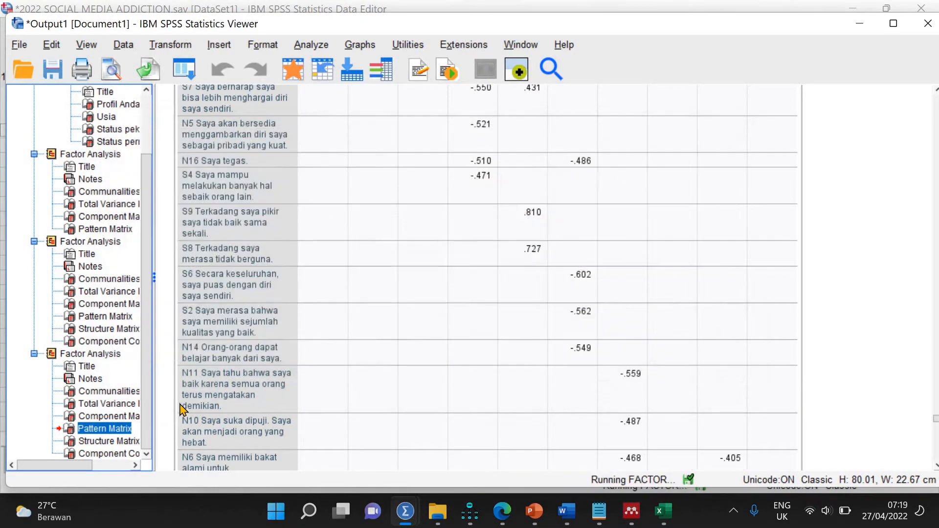
- Look through the Pattern Matrix of the analysis without N6 to its table notes and return to the cross-loading item S7
left_click(111, 429)
scroll(420, 274, "down", 5)
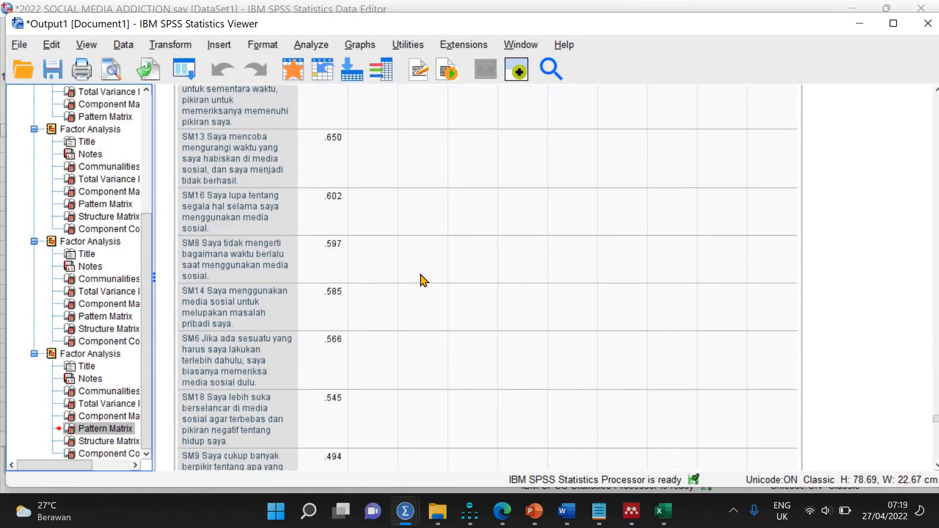
scroll(423, 280, "down", 6)
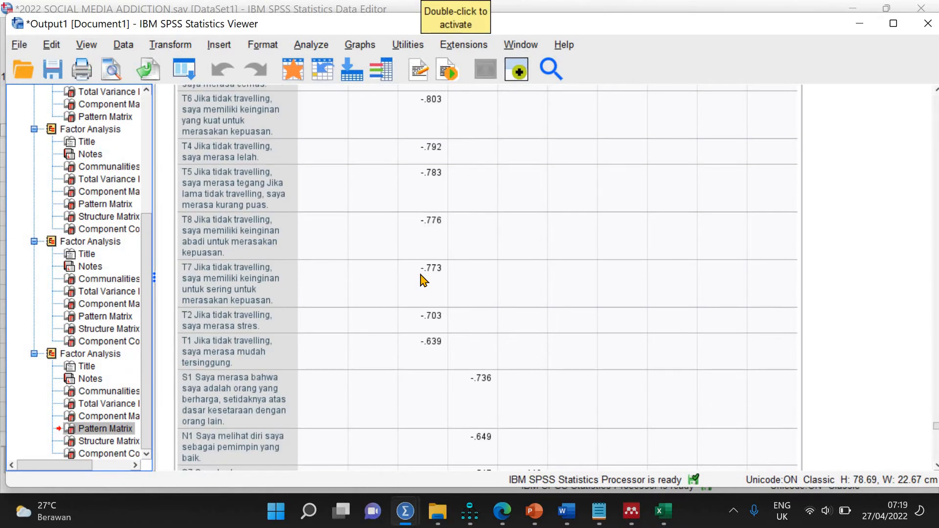
scroll(424, 280, "down", 6)
scroll(441, 278, "down", 6)
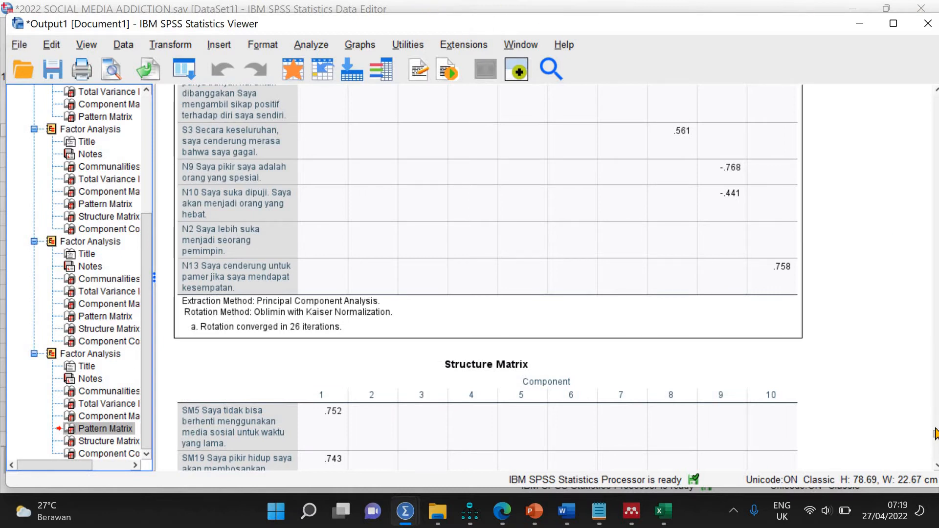
left_click_drag(935, 433, 935, 433)
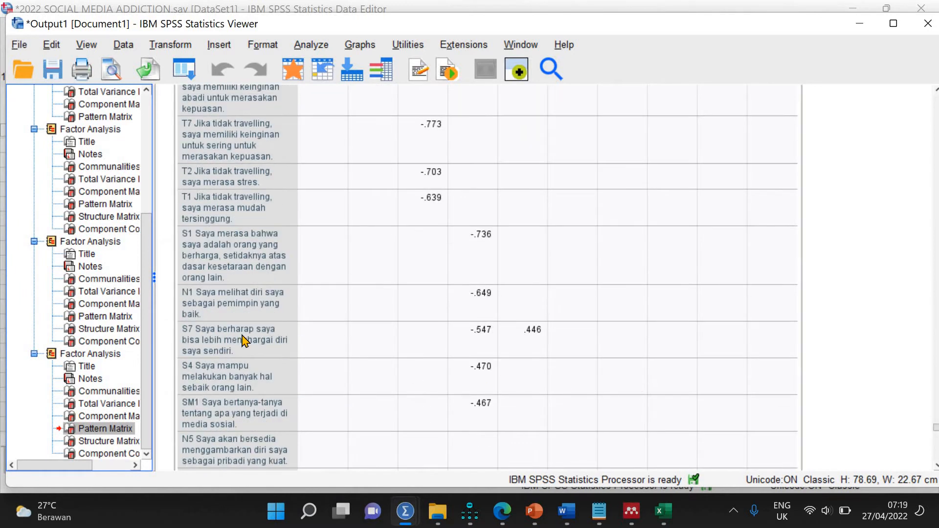
- Remove item S7 from the factor analysis variables and rerun the analysis
left_click(296, 46)
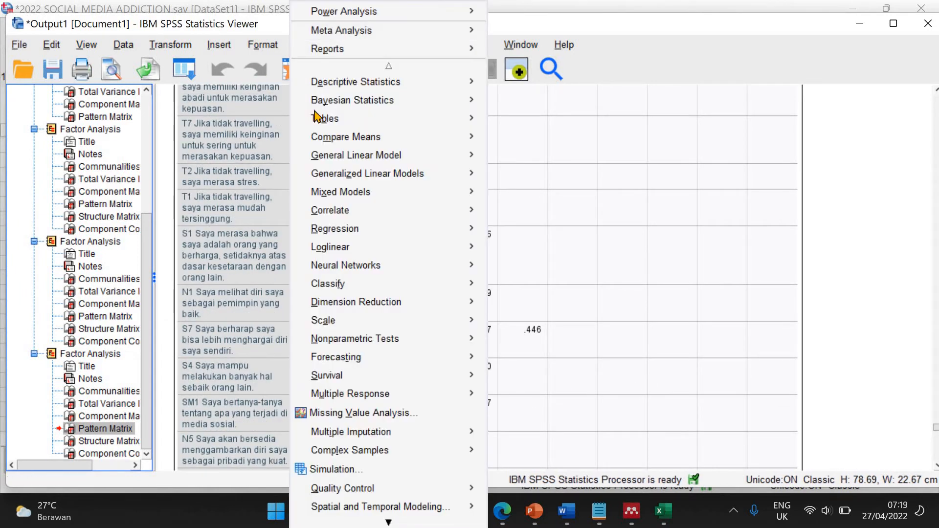
mouse_move(430, 302)
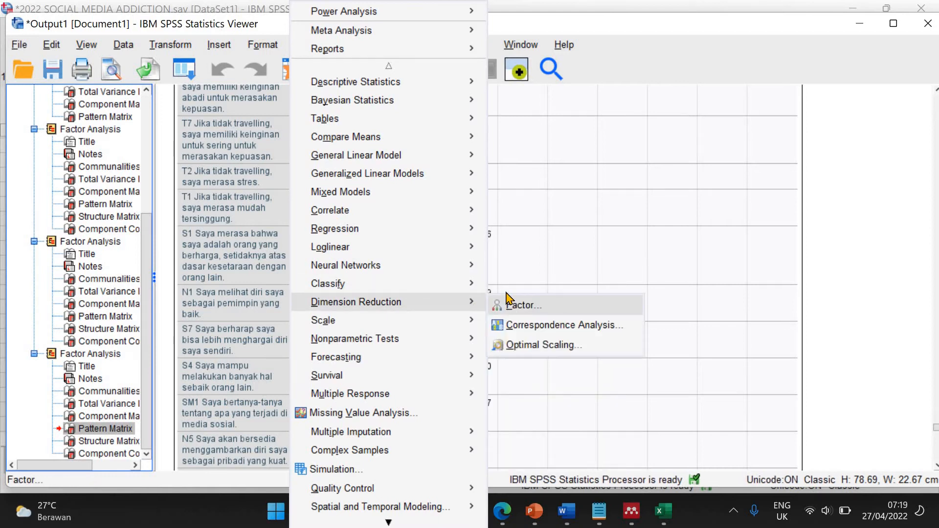
left_click(512, 305)
left_click(476, 241)
key("s")
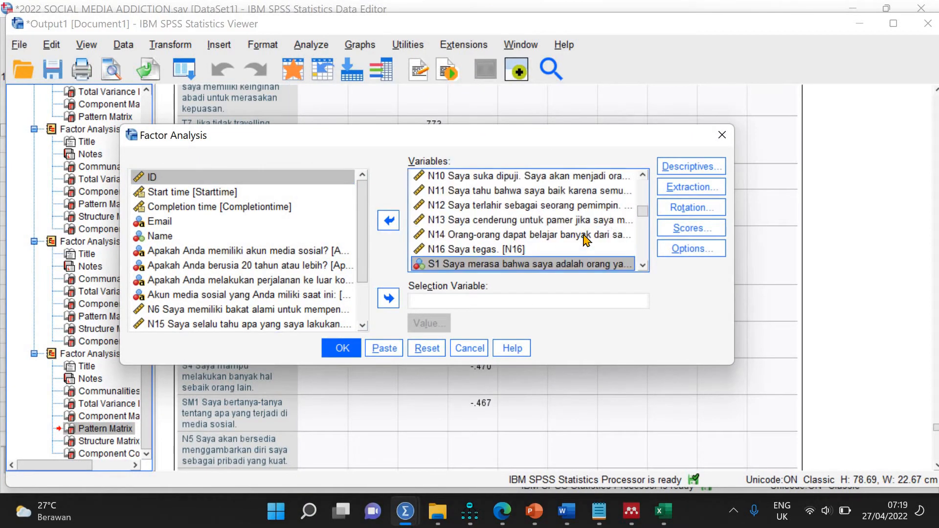
scroll(645, 219, "down", 3)
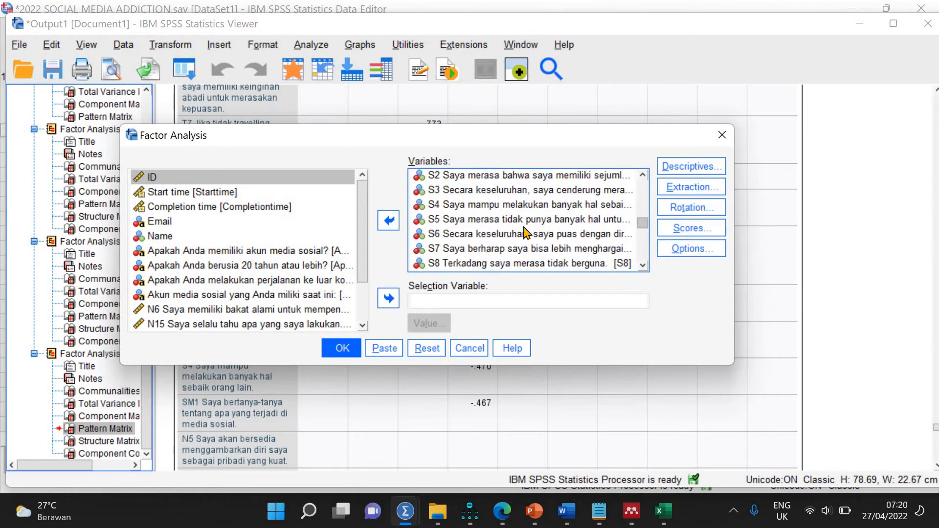
left_click(430, 249)
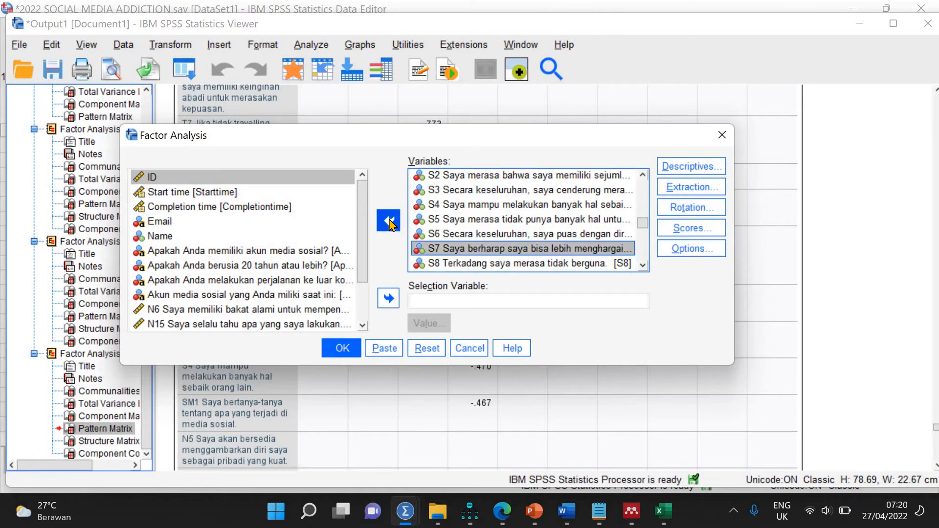
left_click(388, 221)
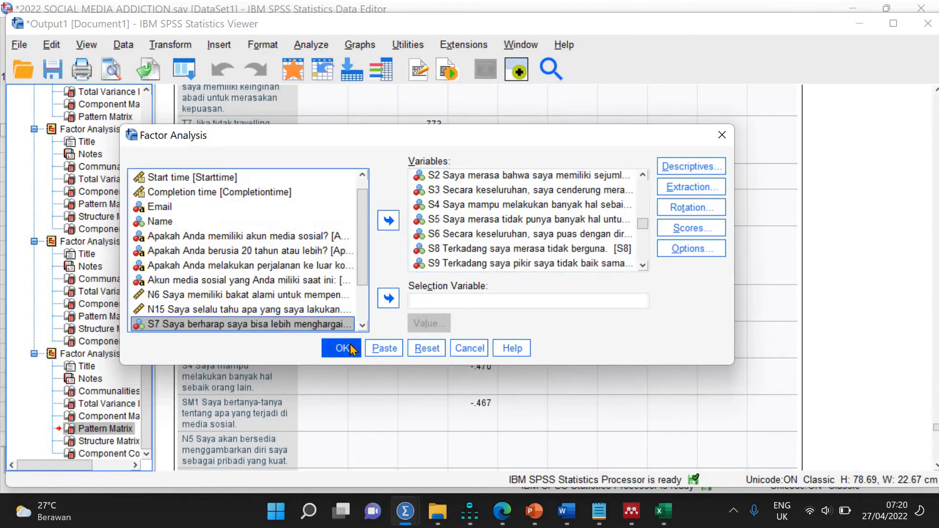
left_click(342, 348)
- Check the new Pattern Matrix, set the rotation's maximum iterations for convergence to 40, and rerun the factor analysis
left_click(113, 451)
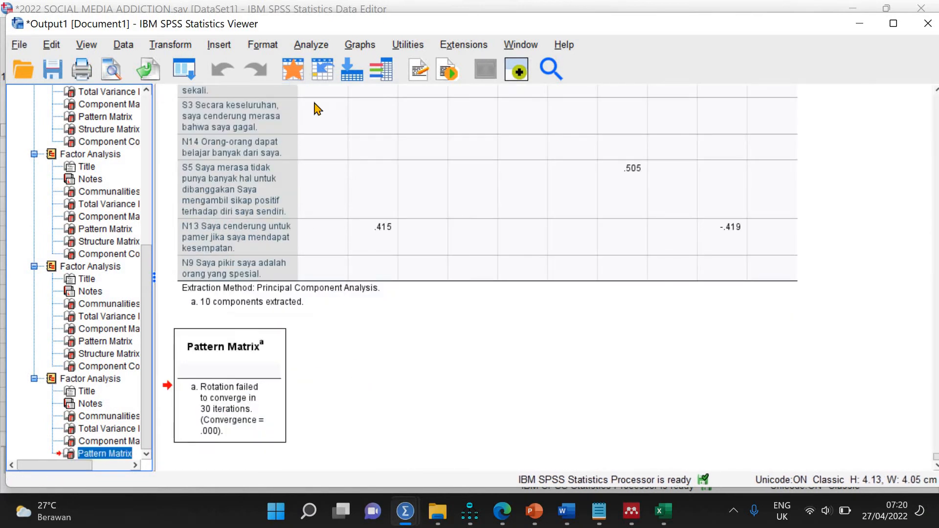
left_click(311, 45)
mouse_move(439, 313)
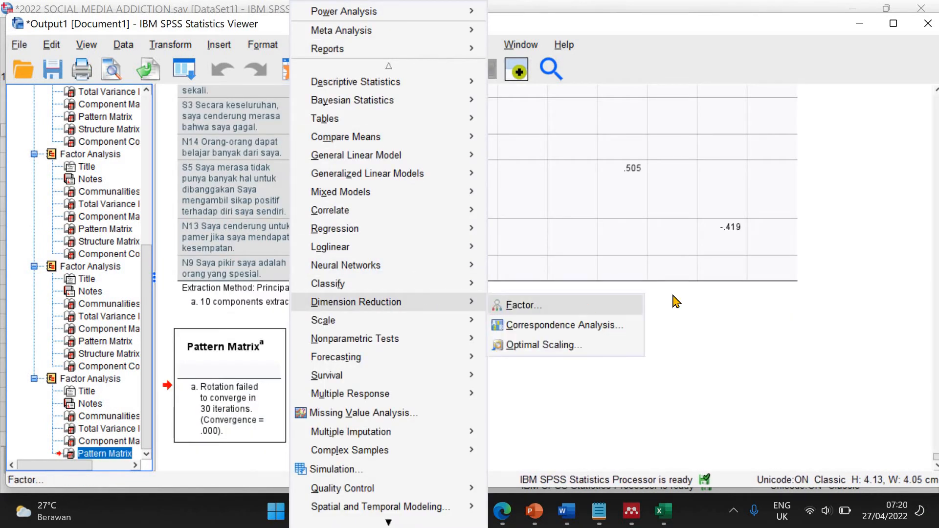
left_click(631, 302)
left_click(691, 208)
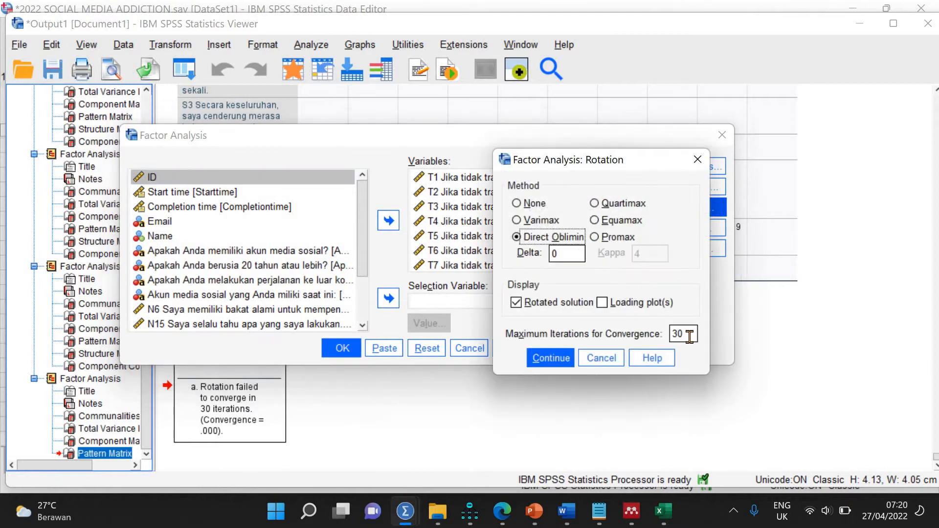
double_click(689, 336)
type("40")
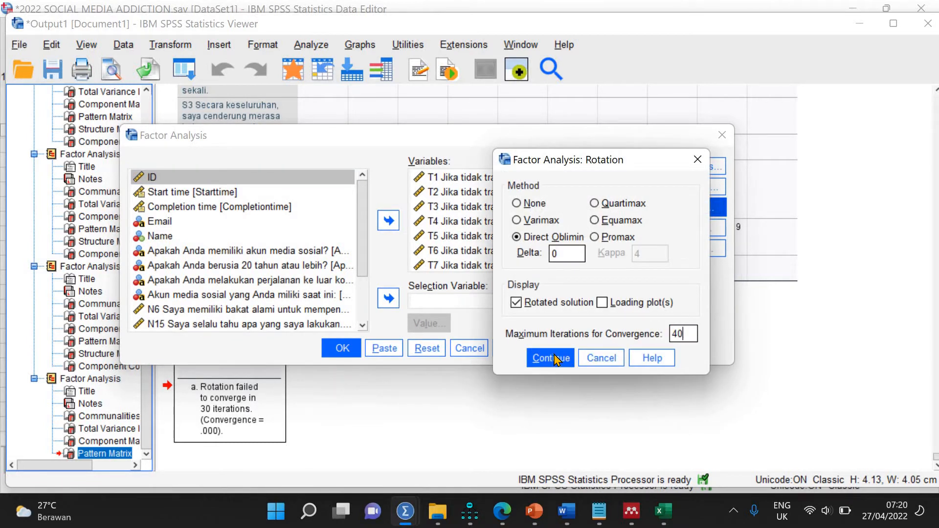
left_click(555, 358)
left_click(343, 349)
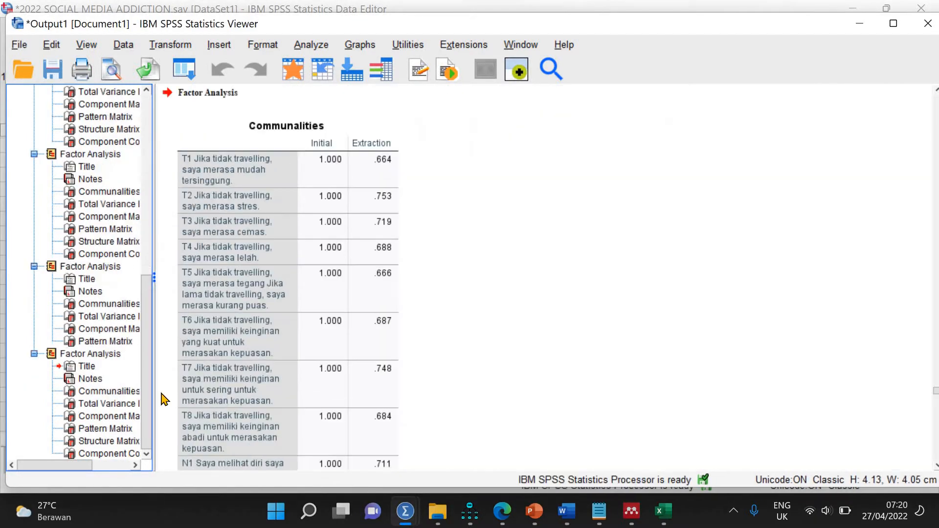
- Examine the Pattern Matrix of the latest factor analysis for cross-loading, weakly loading and single-item components, down to its table notes
left_click(101, 429)
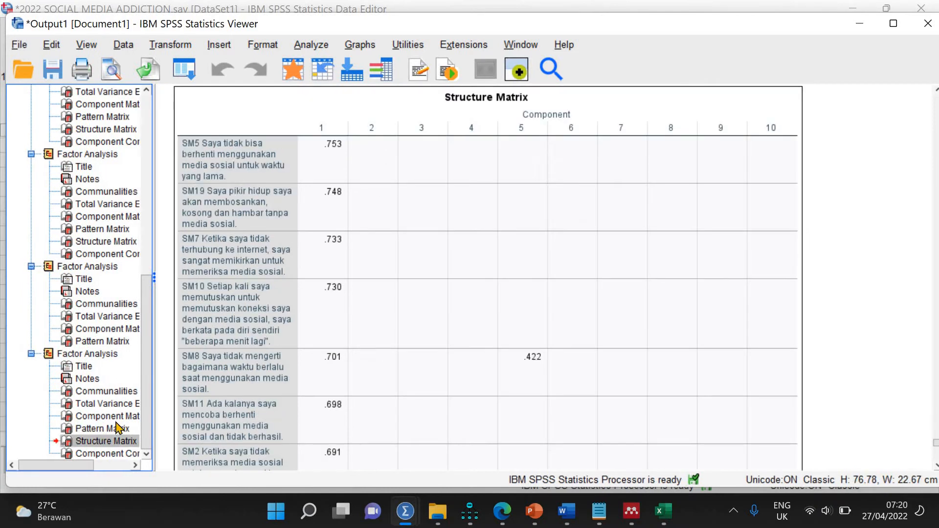
scroll(421, 330, "down", 10)
scroll(422, 331, "down", 8)
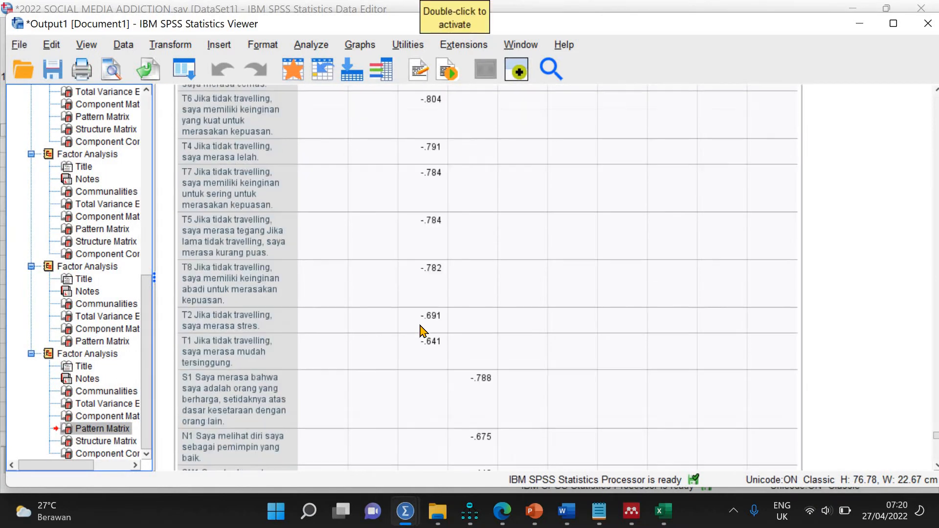
scroll(422, 331, "down", 10)
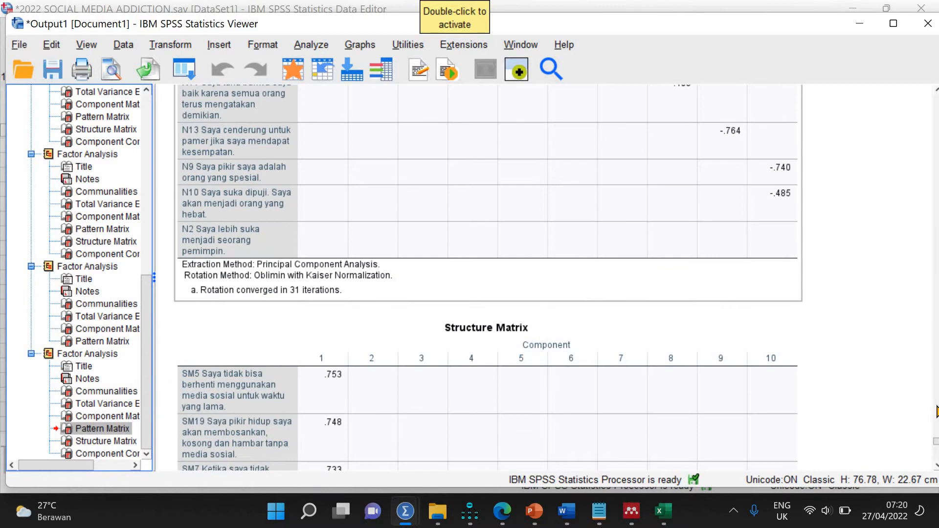
scroll(936, 443, "up", 10)
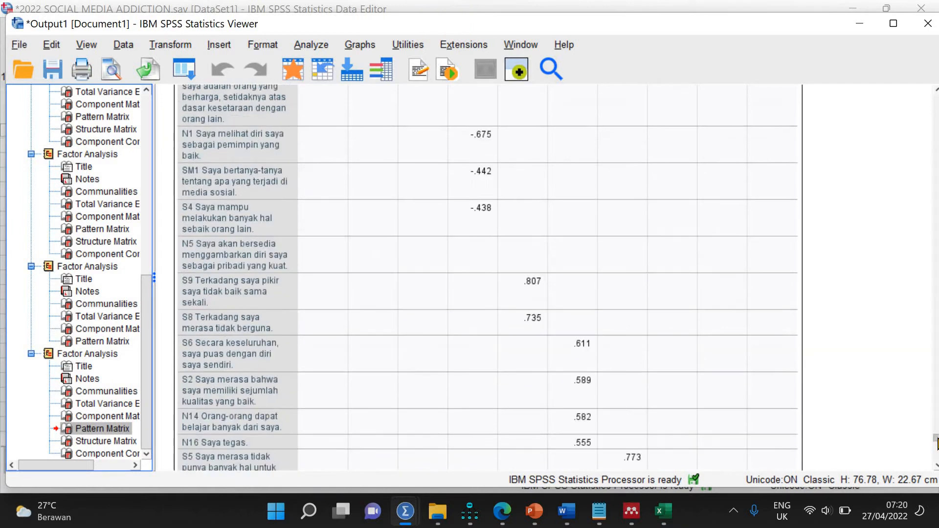
scroll(937, 443, "down", 5)
scroll(936, 443, "up", 15)
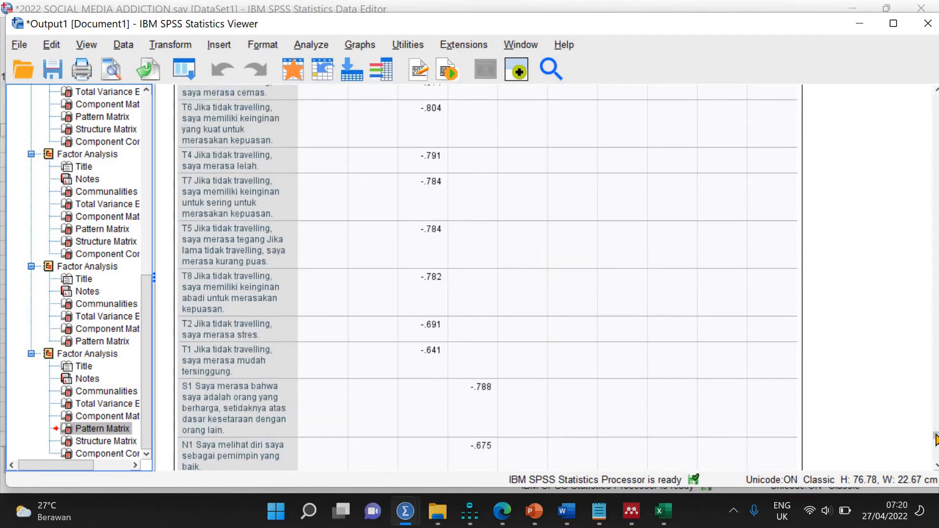
scroll(937, 443, "down", 10)
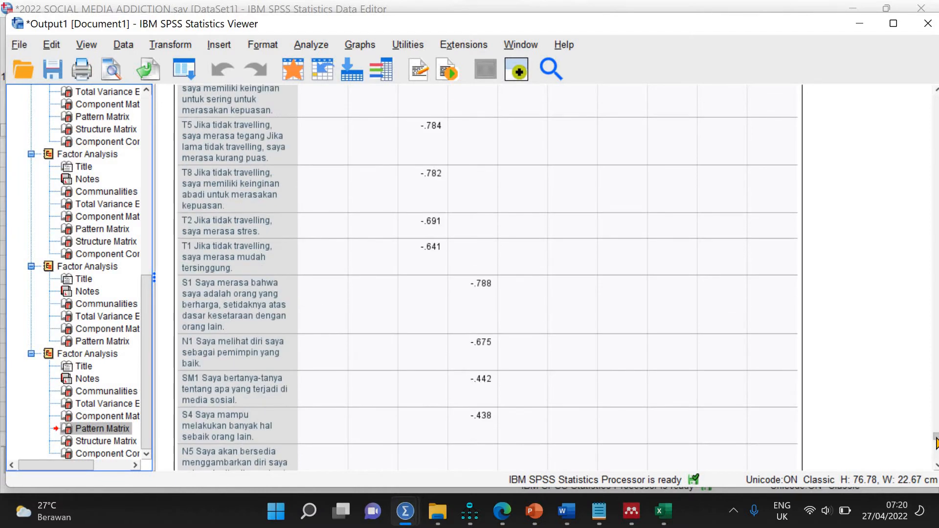
scroll(937, 442, "down", 5)
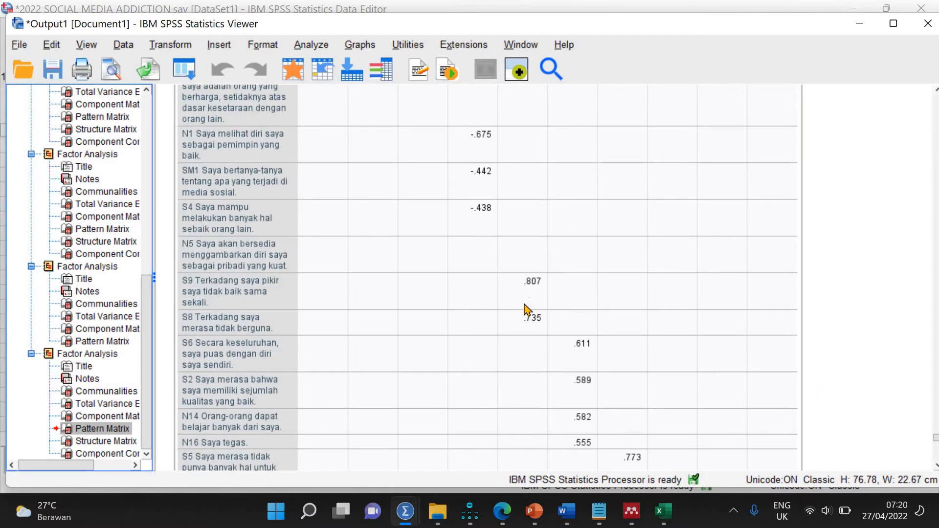
scroll(723, 312, "down", 5)
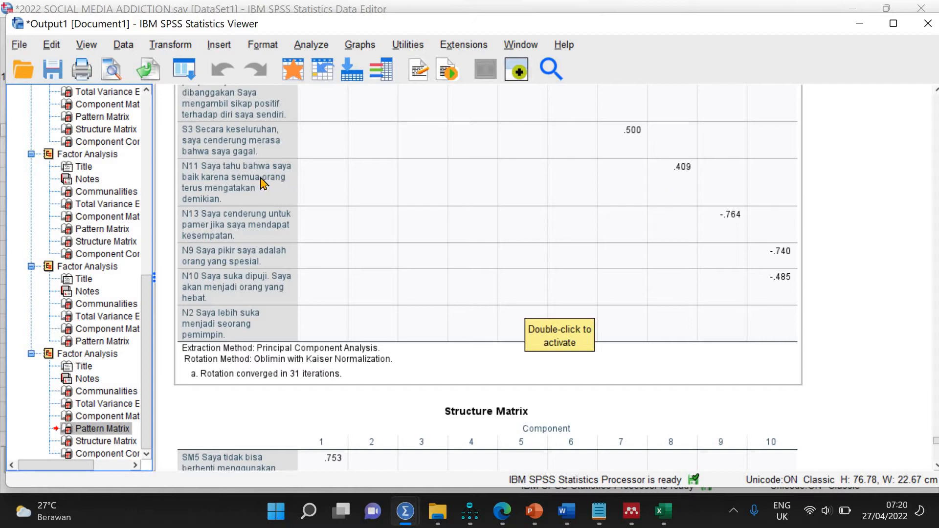
- Remove item N11 from the factor analysis variables and rerun the analysis
left_click(318, 46)
mouse_move(421, 304)
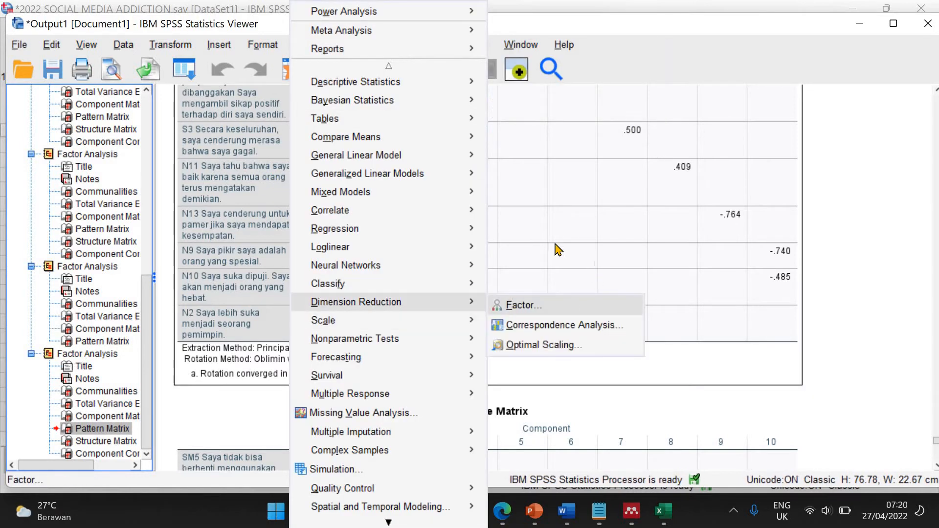
left_click(524, 305)
scroll(525, 237, "down", 6)
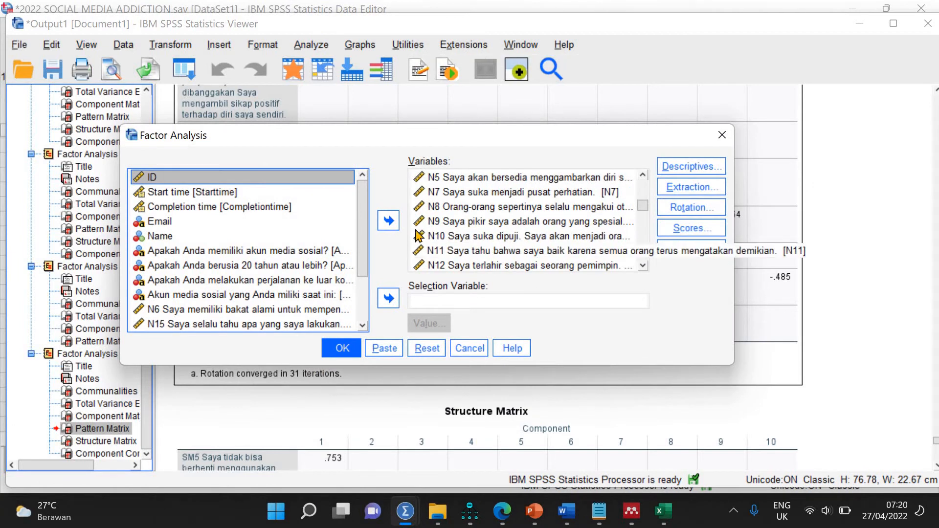
left_click(434, 251)
left_click(388, 221)
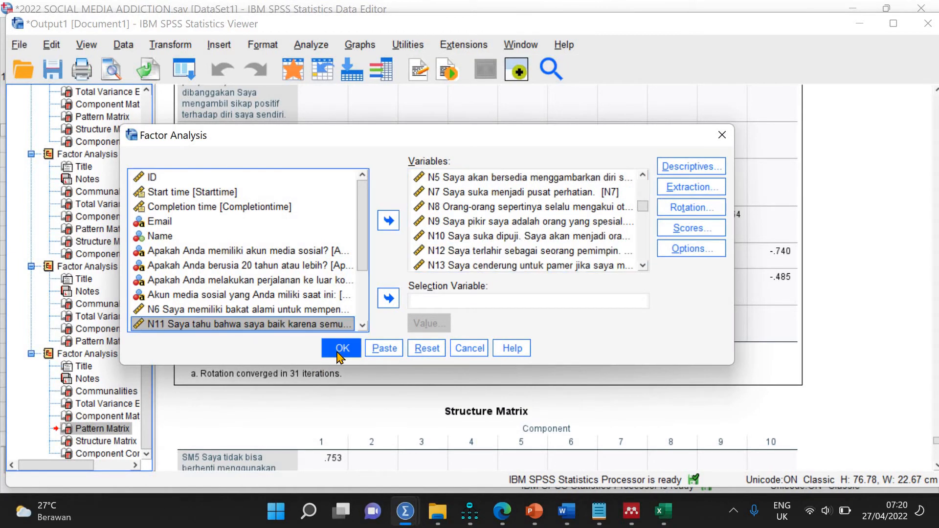
left_click(341, 349)
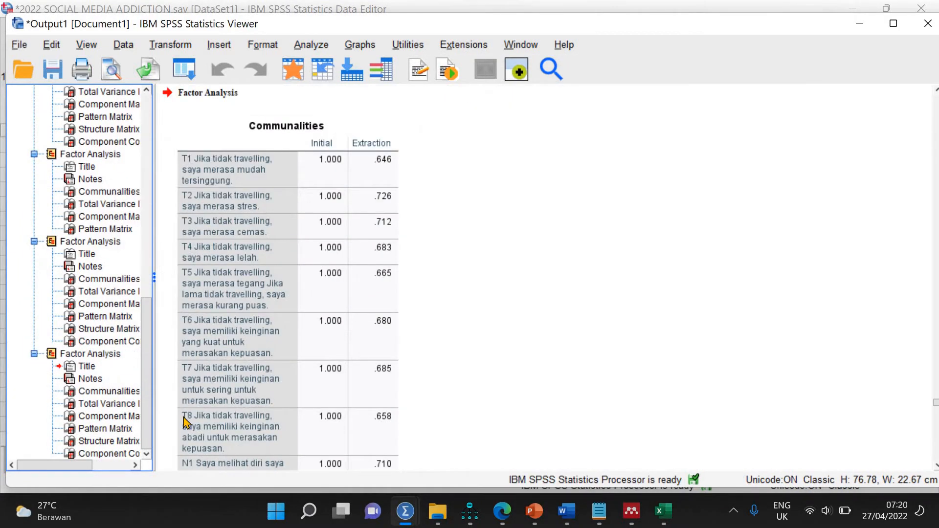
- Examine the Pattern Matrix of the analysis without N11 for items loading on more than one component
left_click(105, 429)
scroll(477, 290, "down", 5)
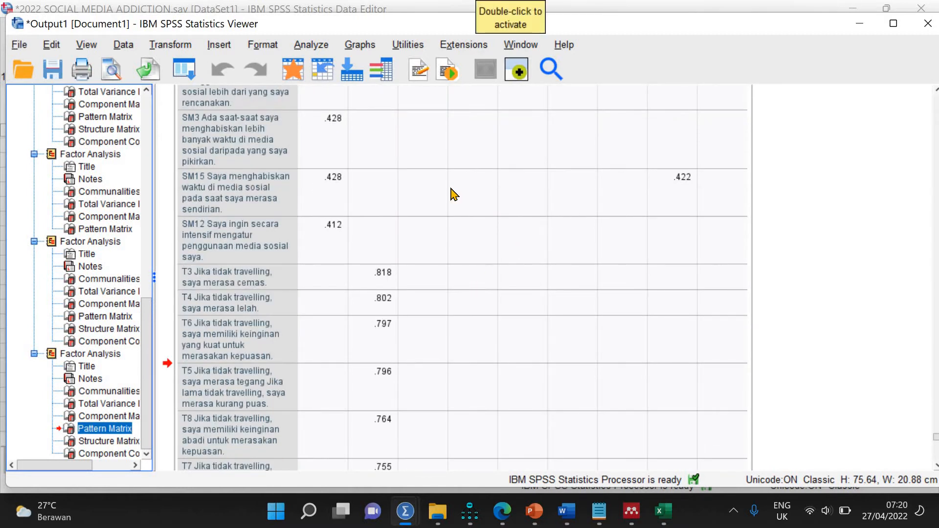
scroll(511, 196, "down", 5)
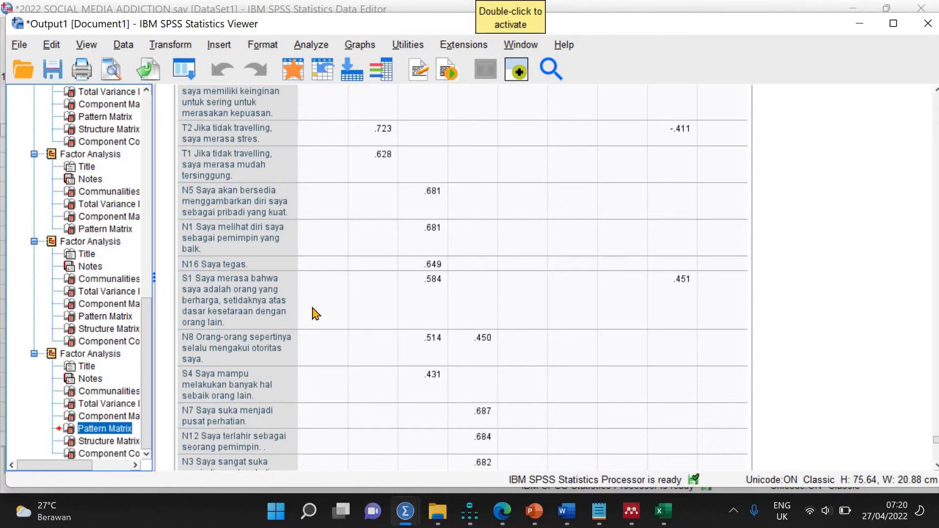
scroll(405, 307, "down", 5)
scroll(405, 308, "down", 5)
scroll(460, 323, "up", 5)
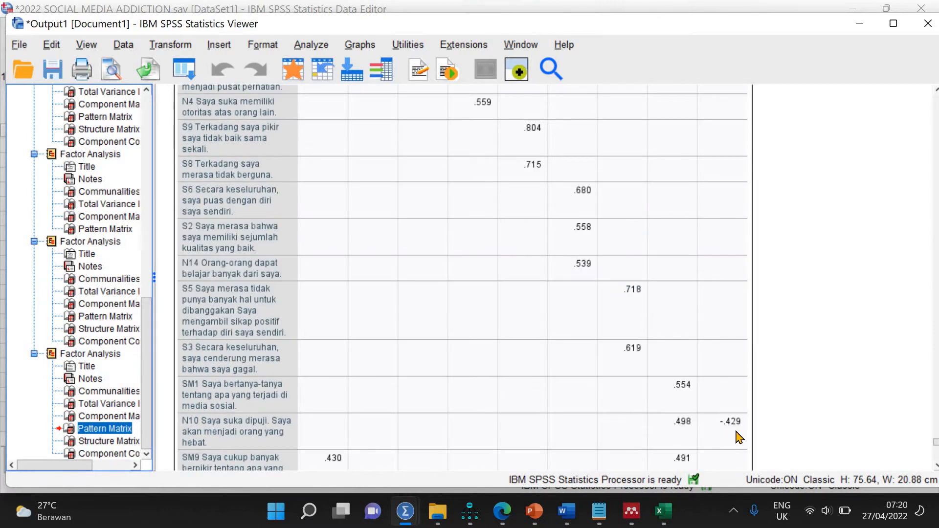
scroll(464, 420, "up", 5)
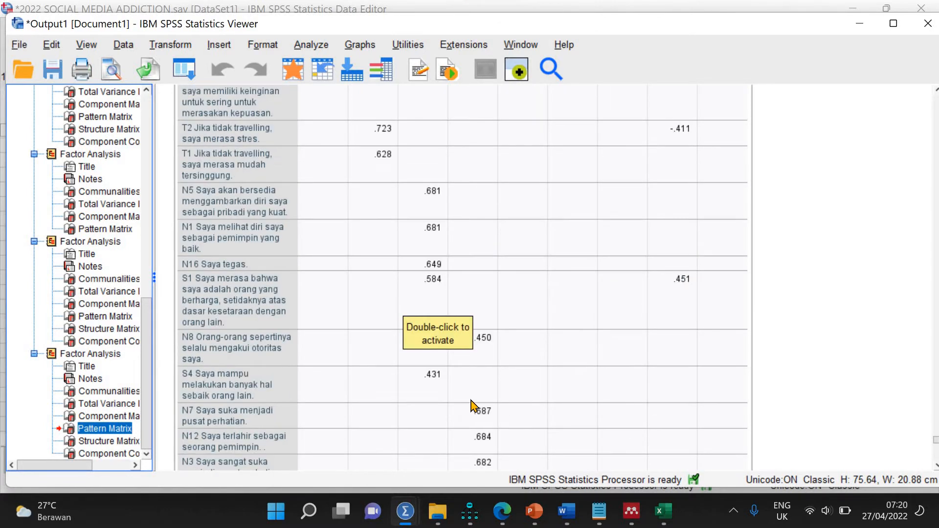
scroll(620, 333, "down", 5)
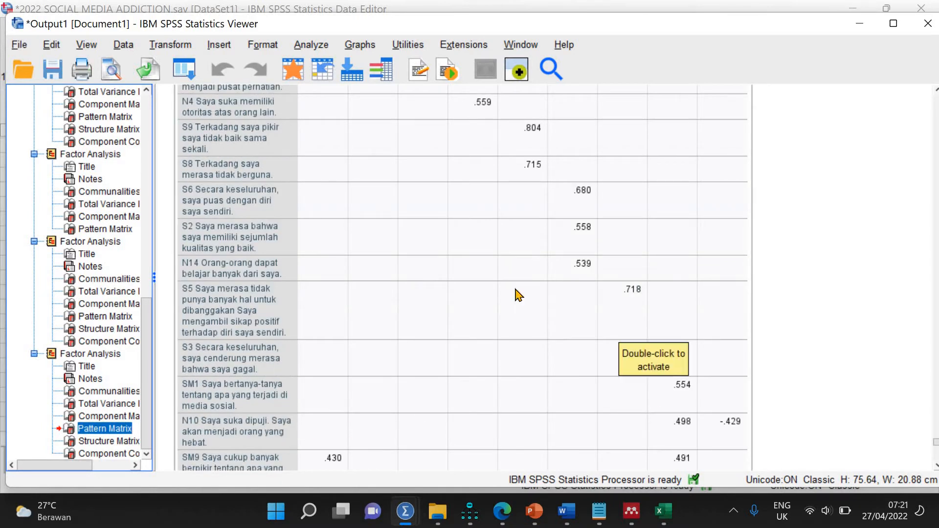
- Remove item N10 from the factor analysis variables and rerun the analysis
left_click(311, 45)
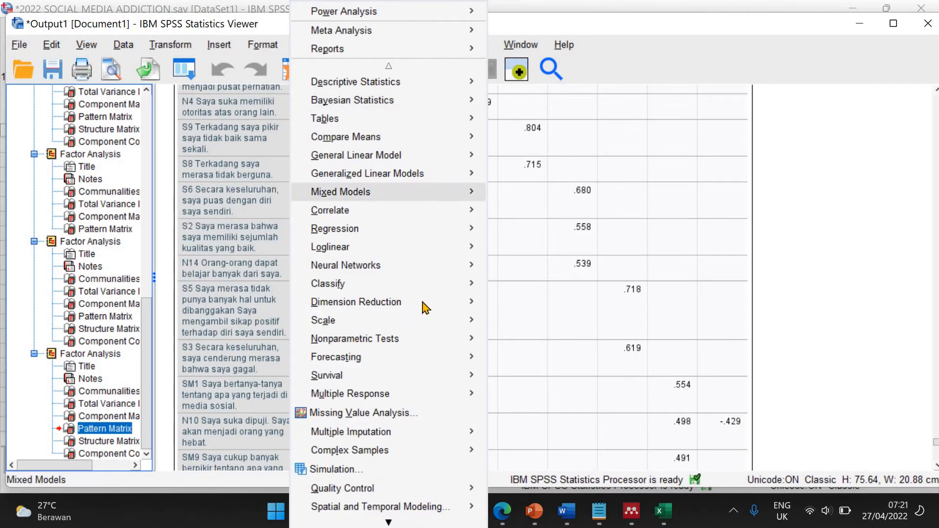
mouse_move(425, 307)
left_click(506, 304)
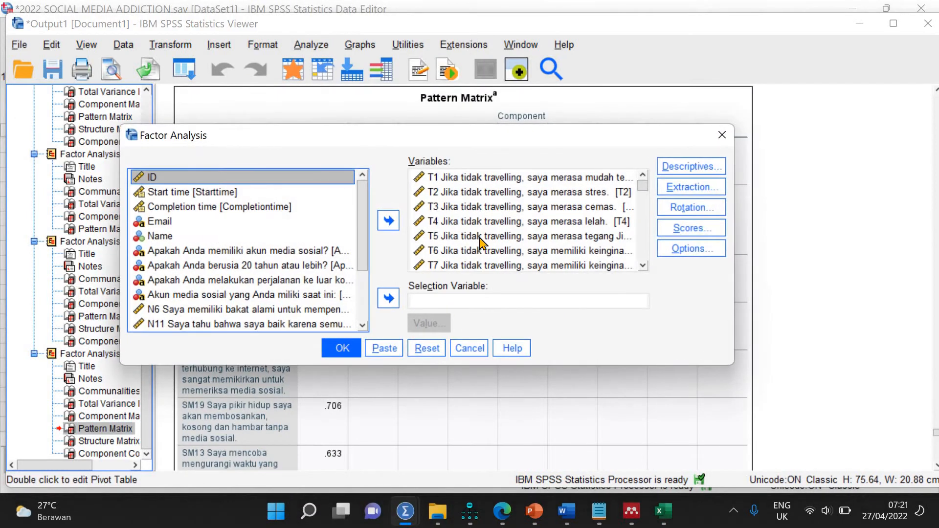
left_click(480, 237)
scroll(480, 235, "down", 5)
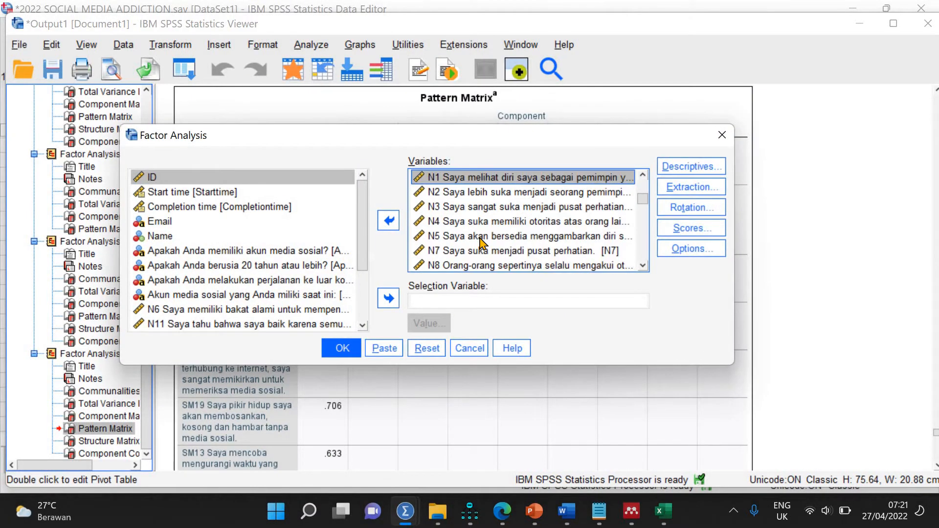
left_click_drag(469, 213, 277, 309)
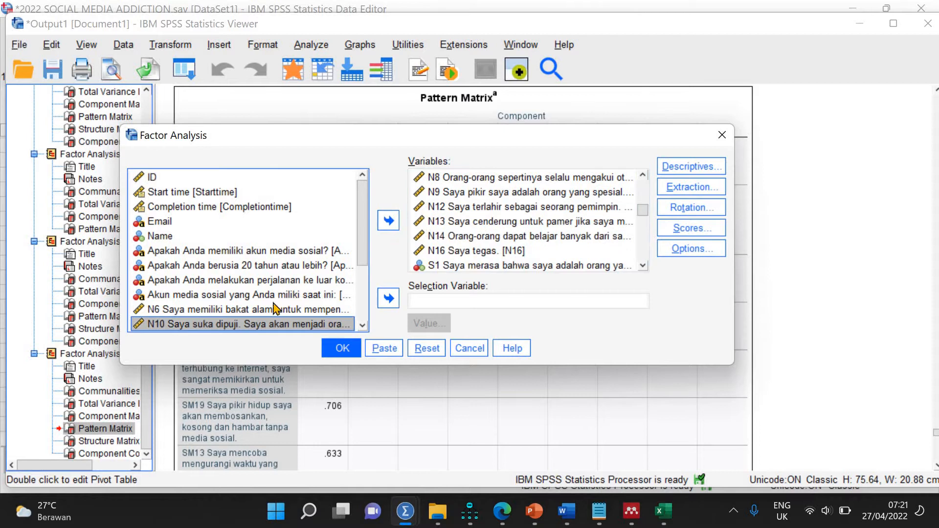
left_click(343, 348)
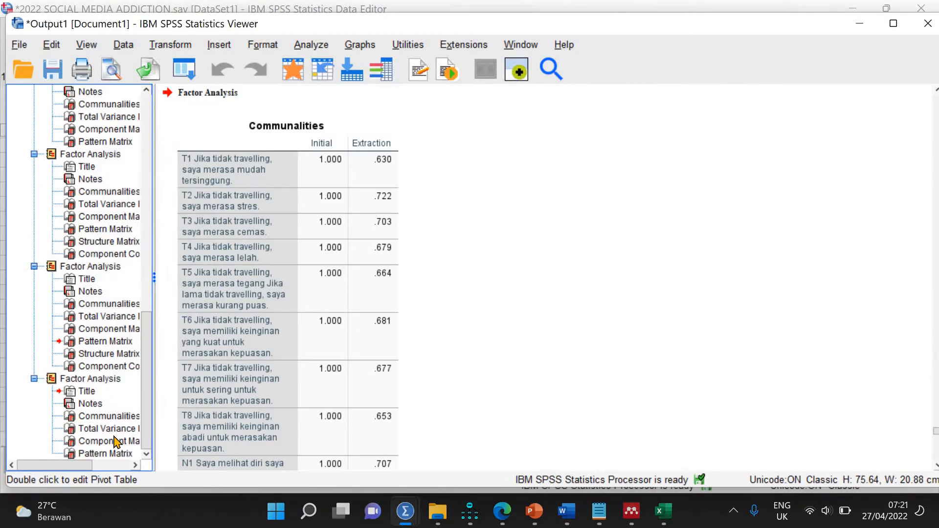
- Check the Pattern Matrix of the analysis without N10, set the rotation's maximum iterations for convergence to 50, and rerun the analysis
left_click(99, 455)
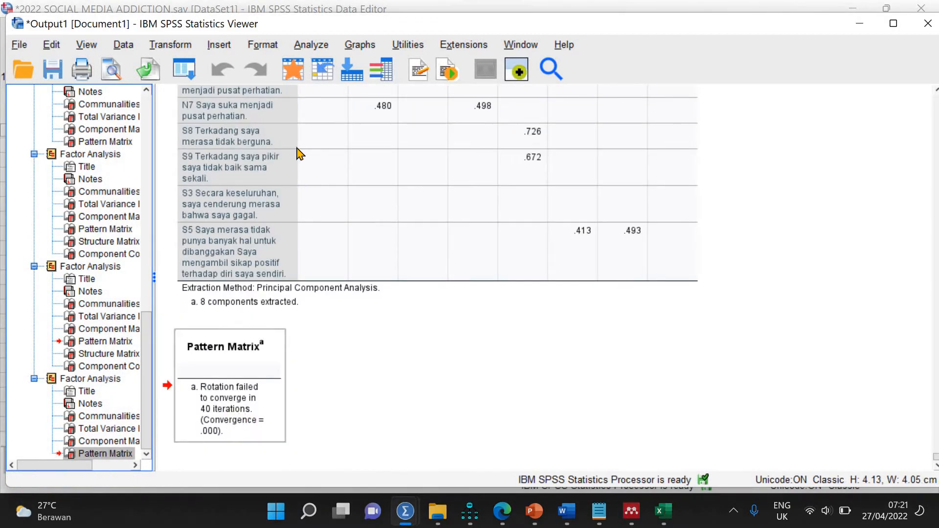
left_click(311, 45)
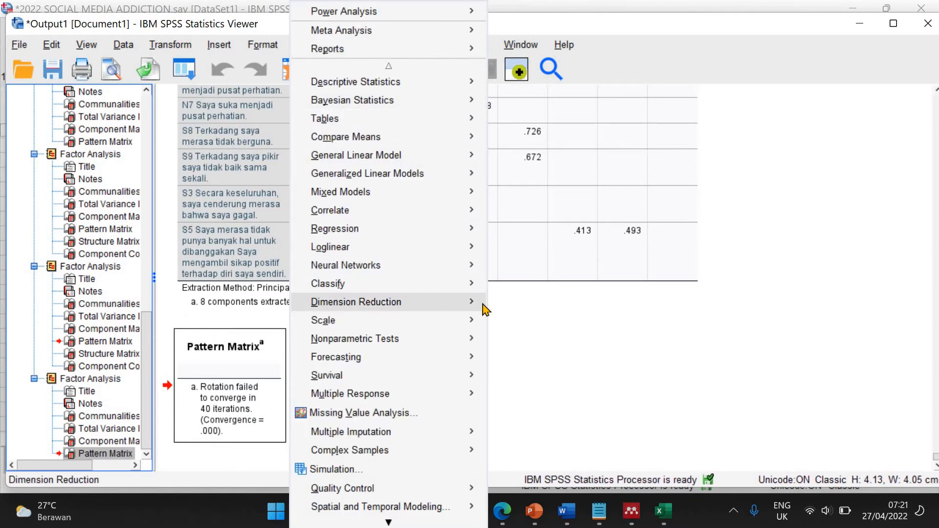
mouse_move(481, 301)
left_click(519, 301)
left_click(712, 207)
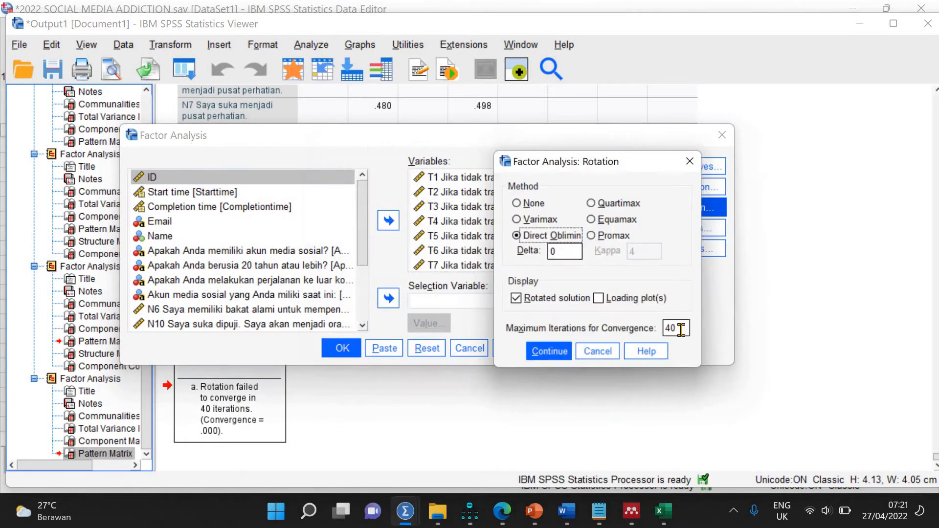
double_click(685, 332)
type("5")
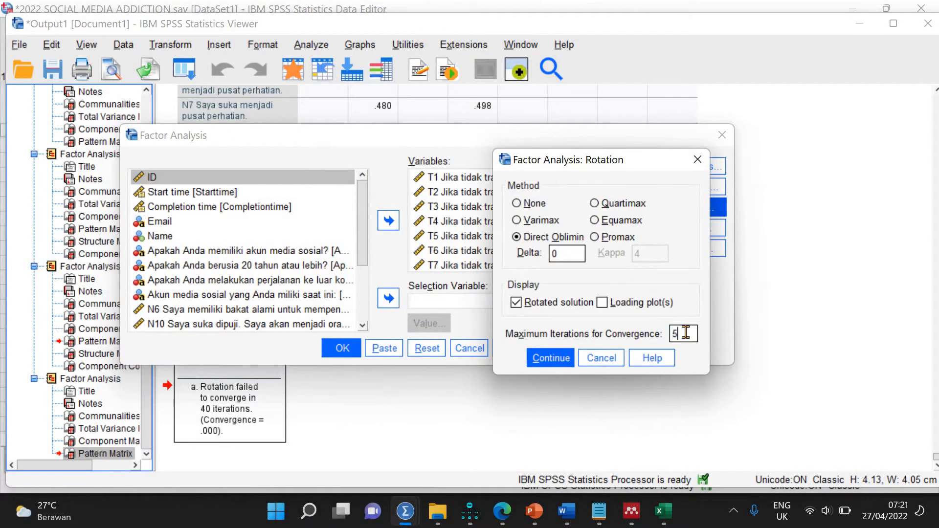
type("0")
left_click(552, 357)
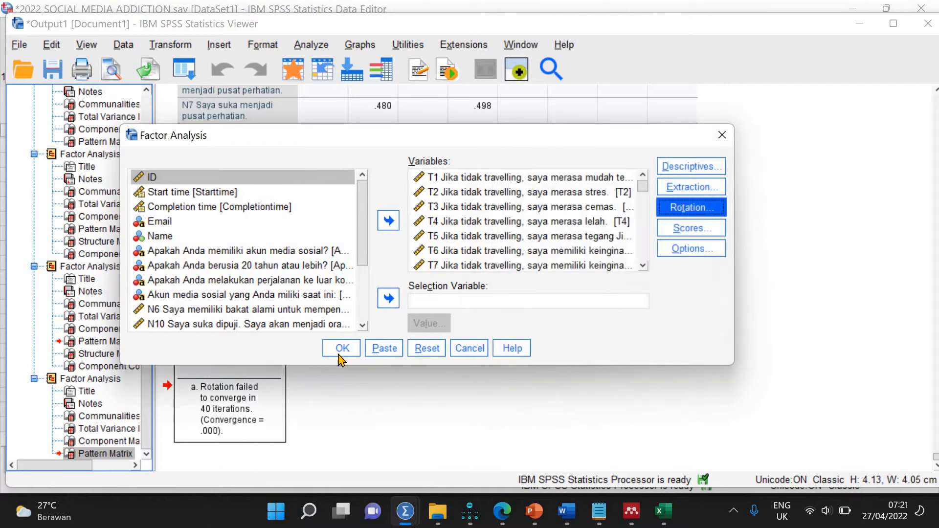
left_click(340, 355)
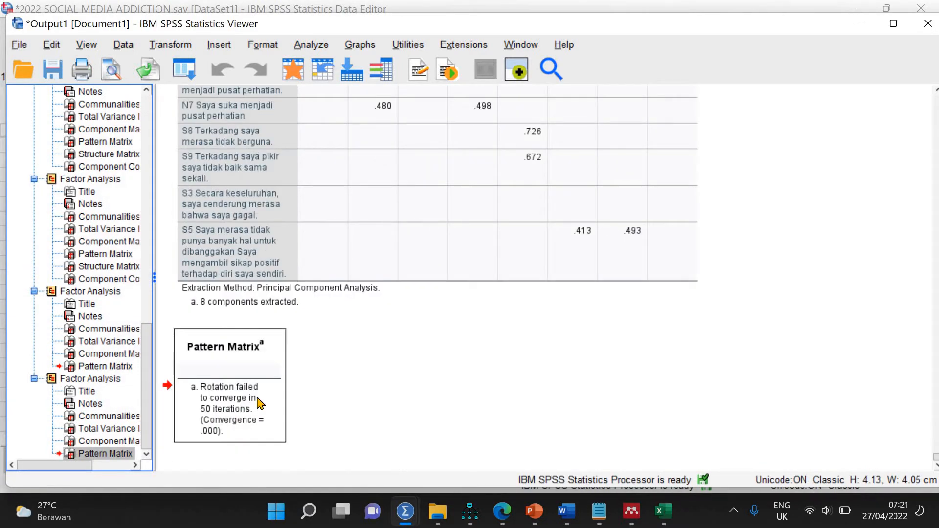
- Set the Direct Oblimin rotation's maximum iterations for convergence to 60 and rerun the factor analysis
left_click(312, 44)
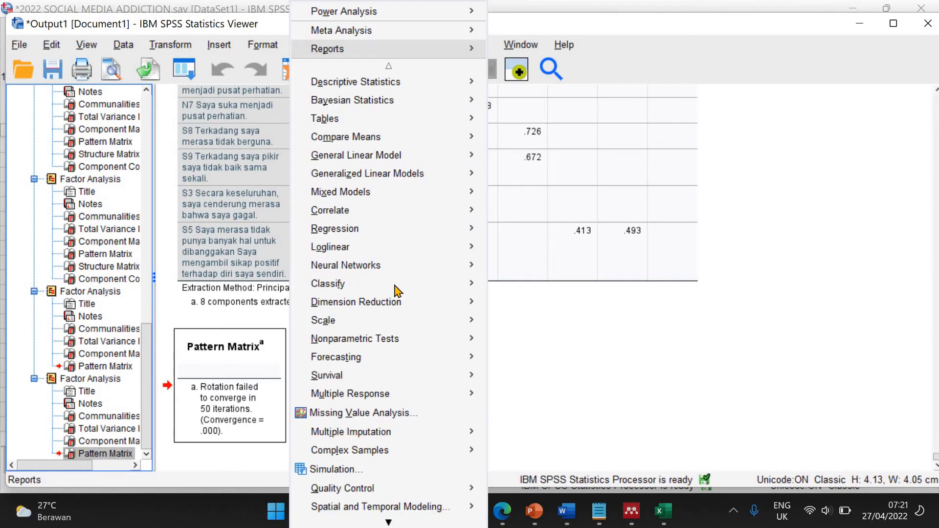
mouse_move(484, 304)
left_click(536, 310)
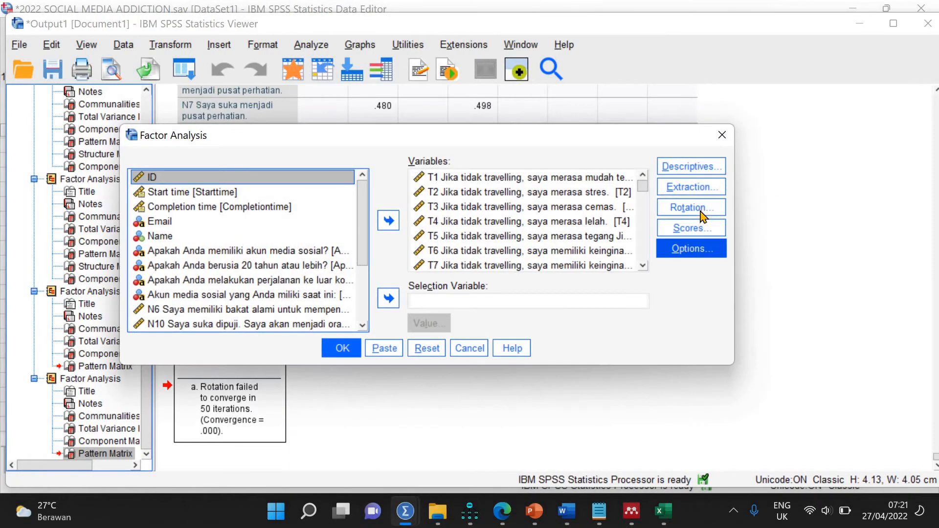
left_click(699, 209)
double_click(690, 338)
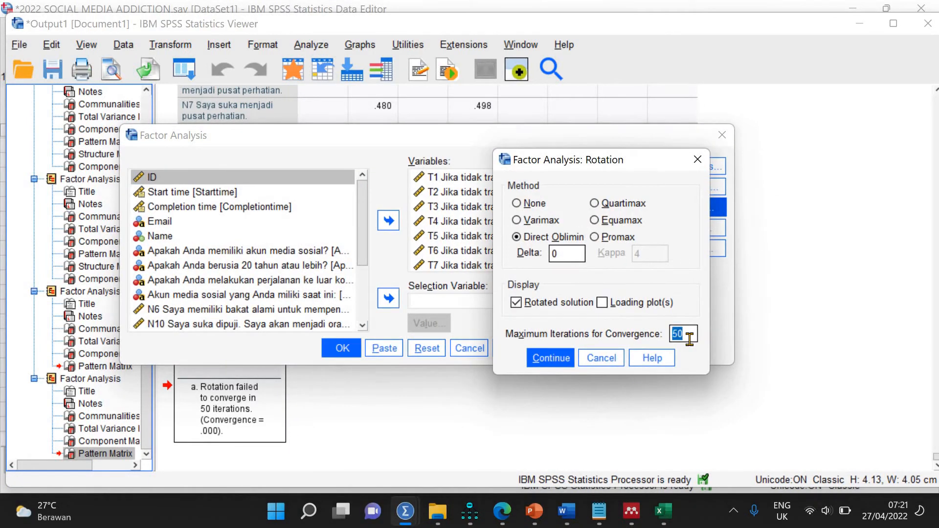
type("60")
left_click(550, 358)
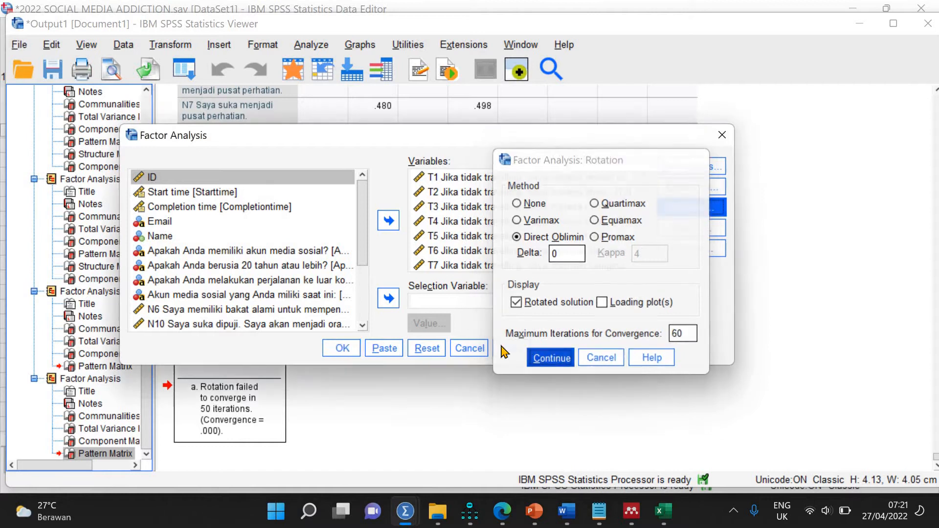
left_click(327, 349)
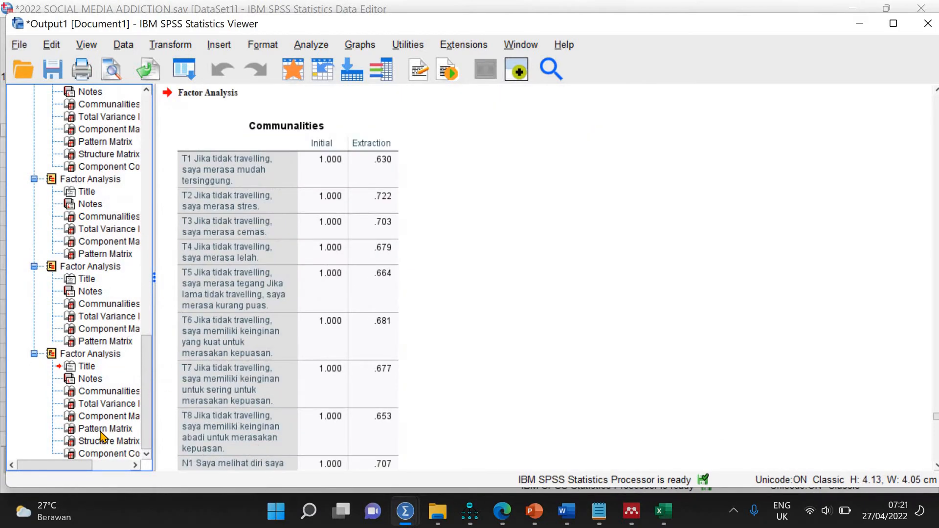
- Examine the Pattern Matrix of the analysis run with 60 maximum iterations for items loading on more than one component
scroll(398, 321, "down", 10)
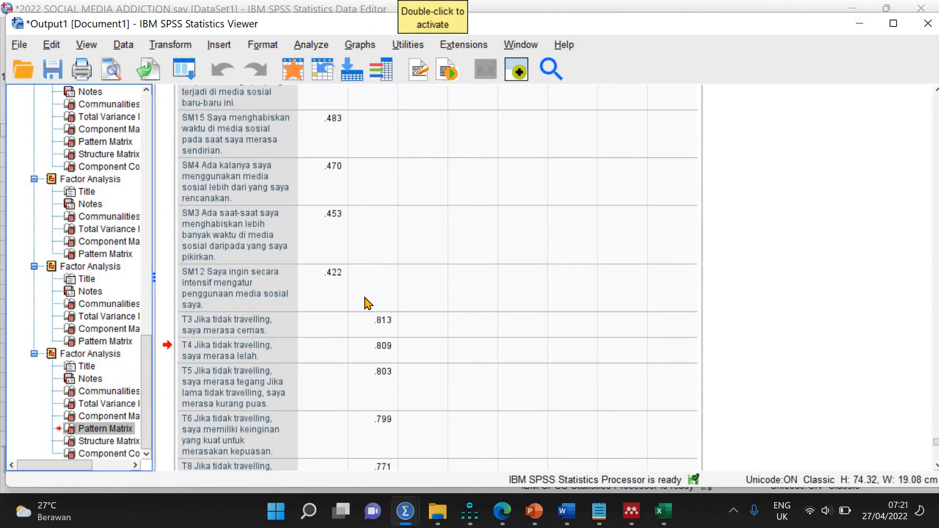
scroll(375, 286, "down", 8)
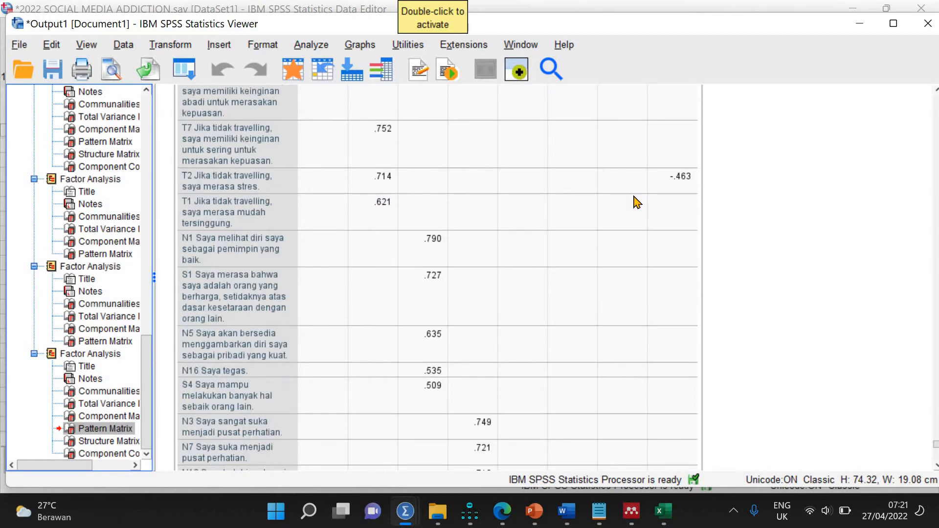
scroll(630, 235, "down", 8)
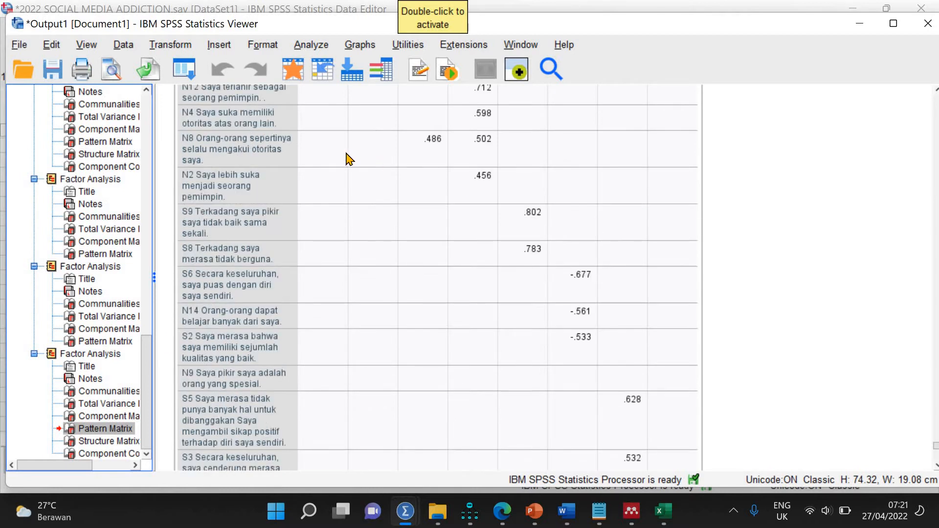
scroll(349, 159, "up", 8)
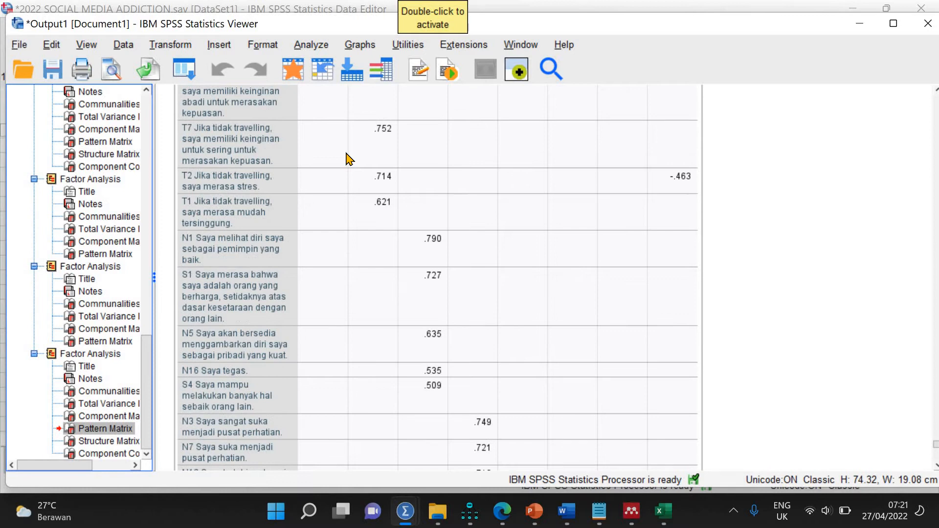
scroll(349, 159, "down", 16)
scroll(349, 159, "up", 8)
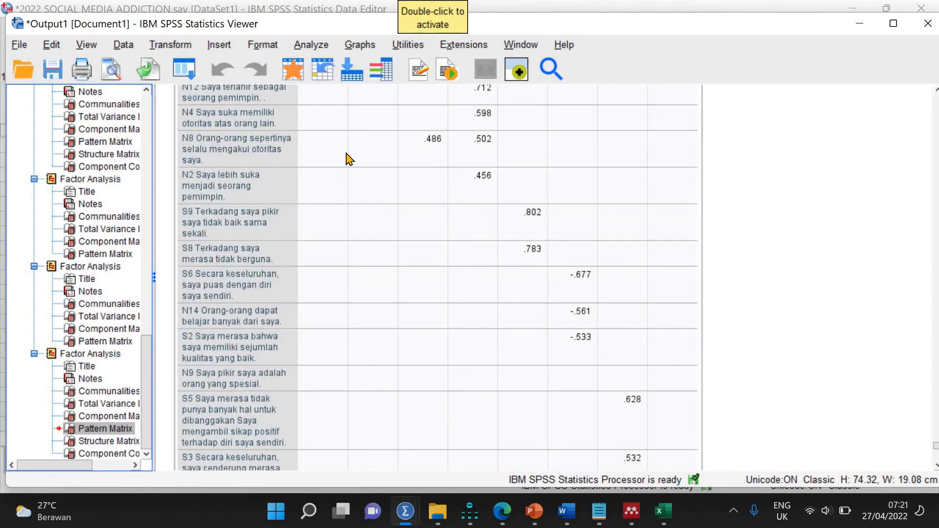
scroll(349, 159, "up", 8)
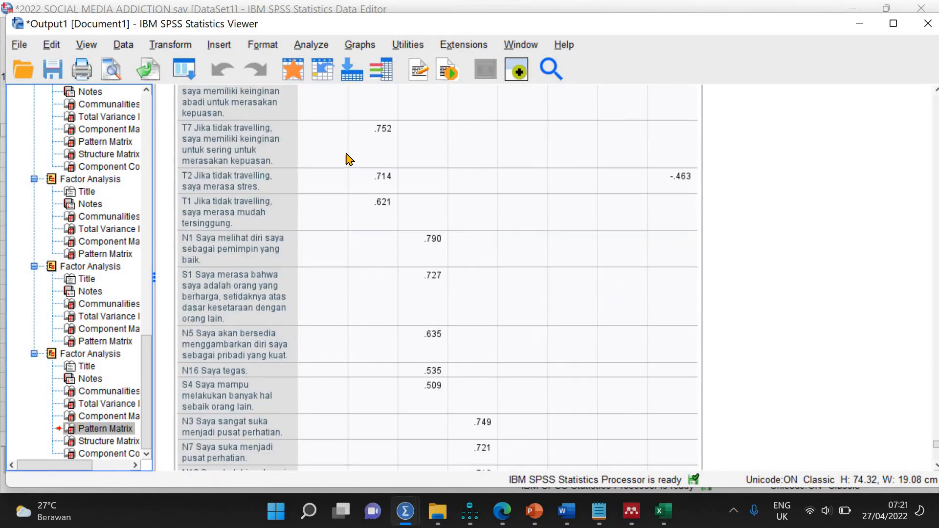
- Remove item T2 from the factor analysis variables and rerun the analysis
left_click(314, 45)
mouse_move(422, 301)
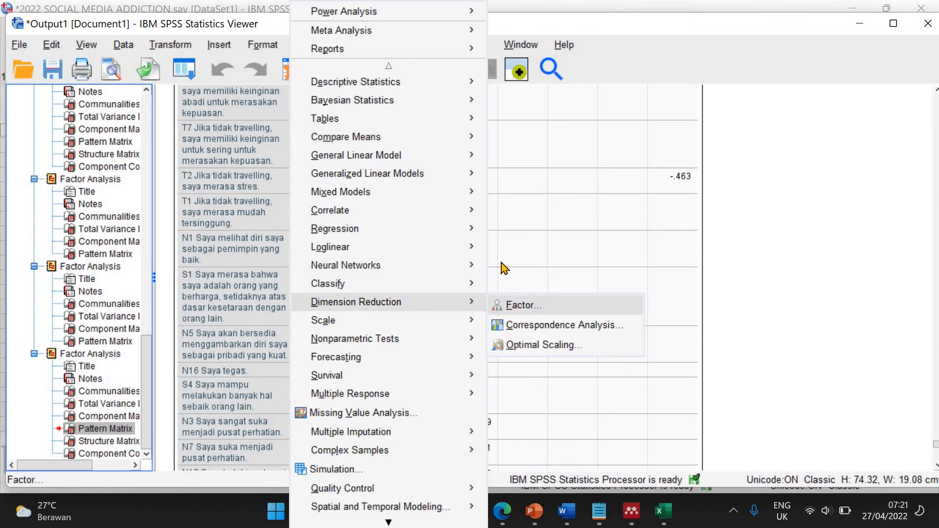
left_click(520, 304)
left_click(446, 192)
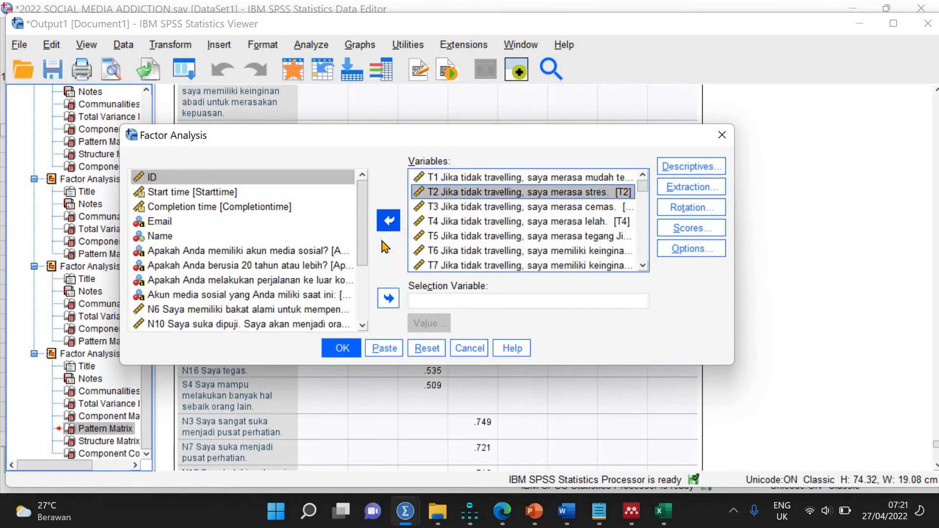
left_click(388, 221)
left_click(342, 348)
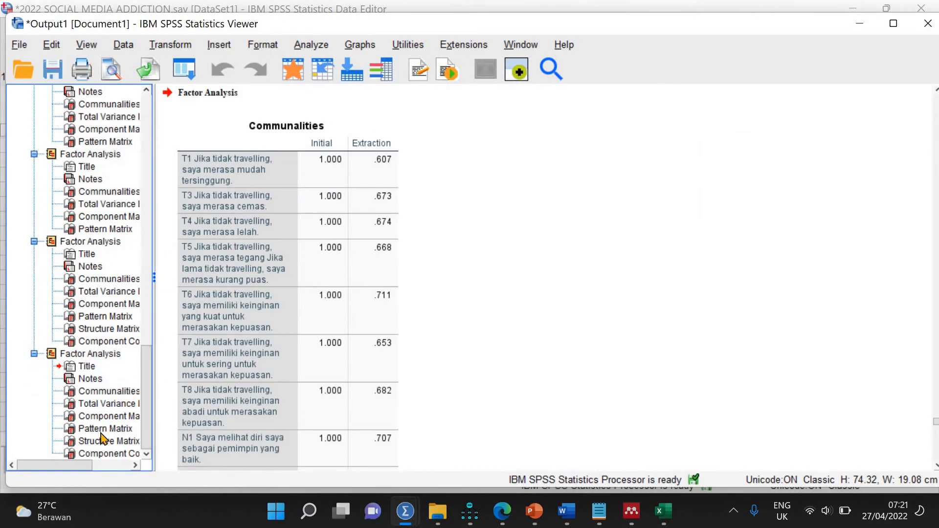
- Check the Pattern Matrix of the analysis without T2 for cross-loadings, remove item S5 from the variables, and rerun the analysis
left_click(128, 425)
scroll(384, 304, "down", 10)
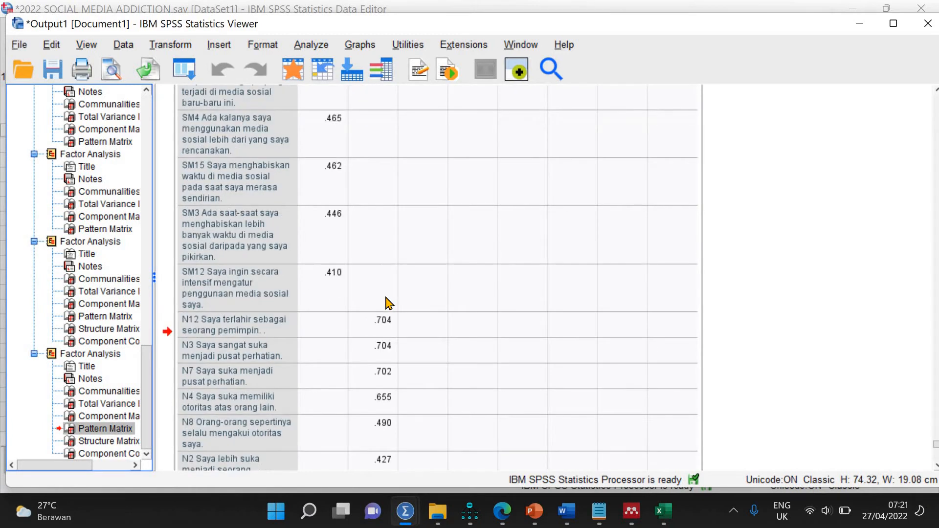
scroll(386, 304, "down", 8)
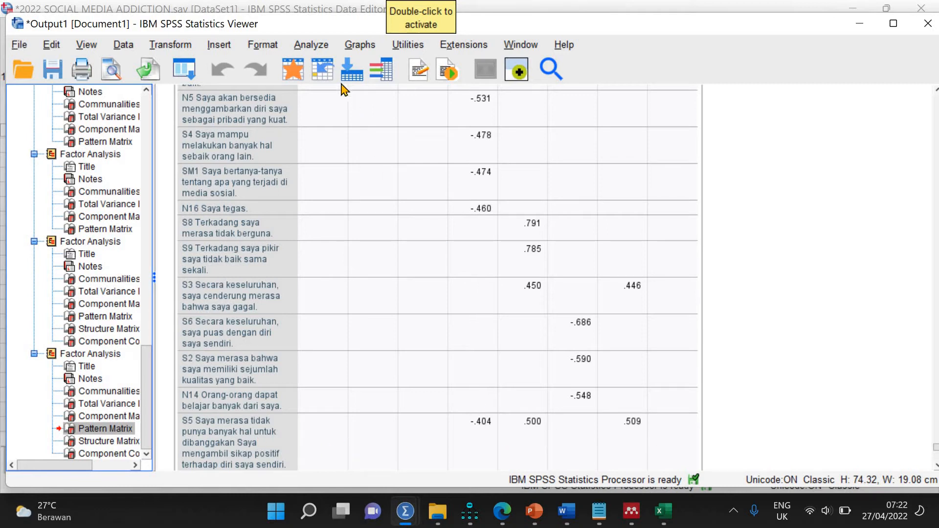
left_click(313, 46)
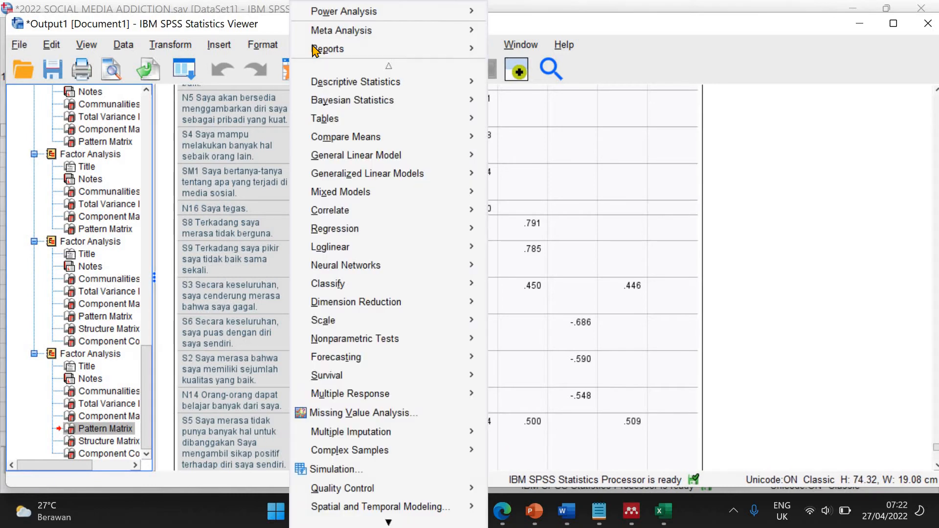
mouse_move(440, 303)
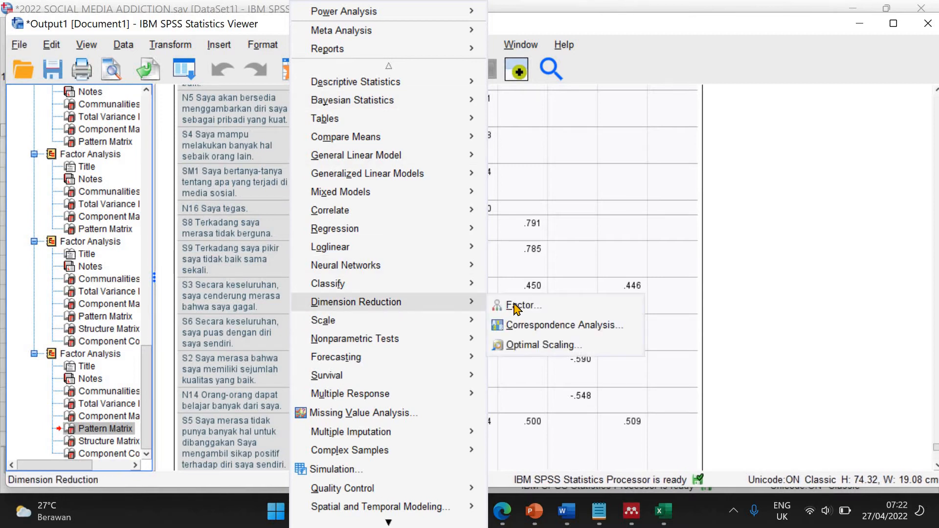
left_click(521, 304)
scroll(495, 236, "down", 10)
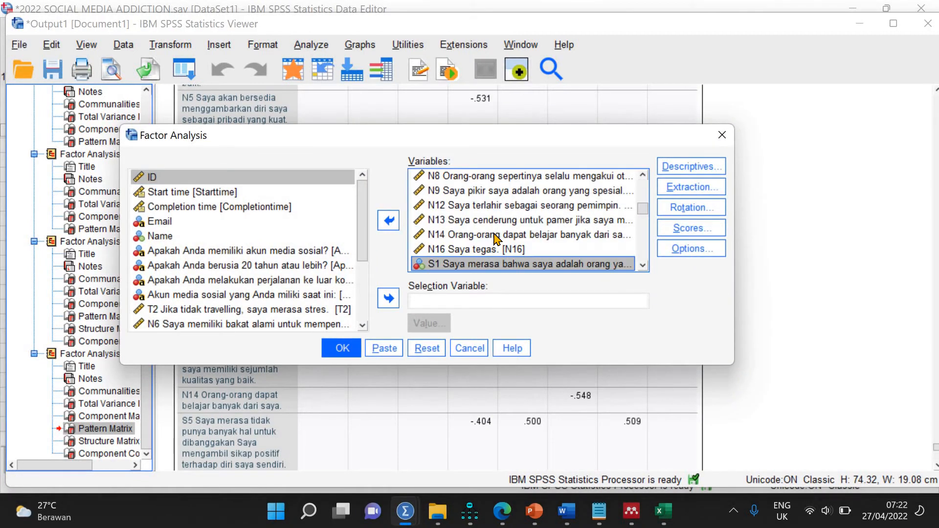
left_click(458, 237)
left_click(388, 220)
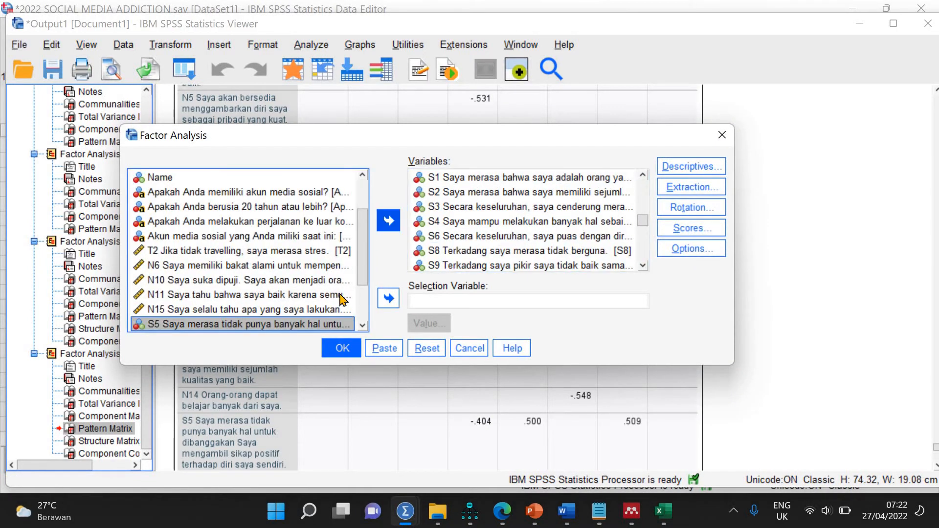
left_click(341, 348)
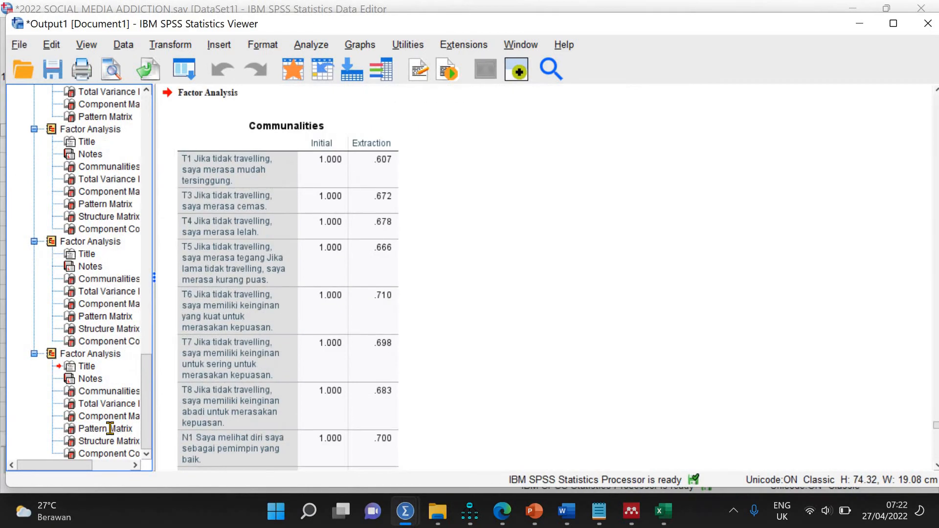
- Examine the Pattern Matrix of the analysis without S5 for items loading on more than one component
left_click(108, 429)
scroll(410, 306, "down", 10)
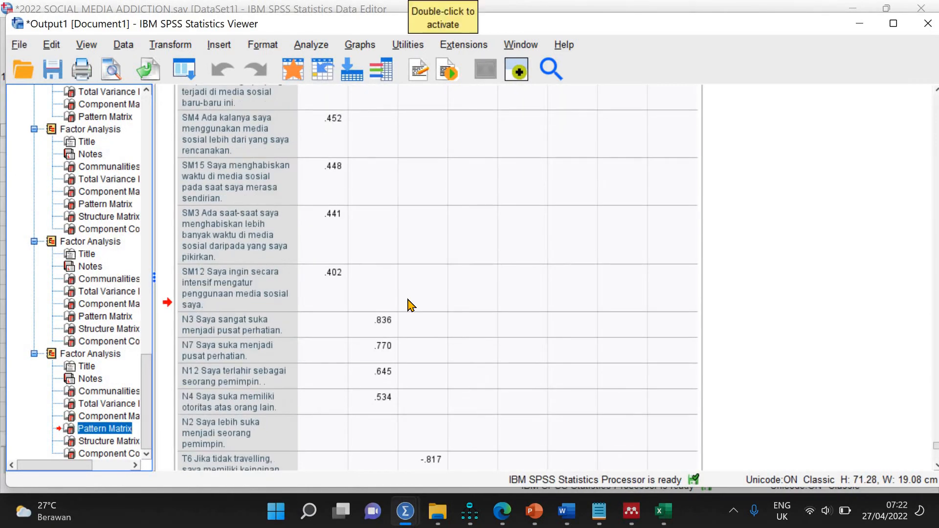
scroll(409, 306, "down", 5)
scroll(410, 305, "down", 10)
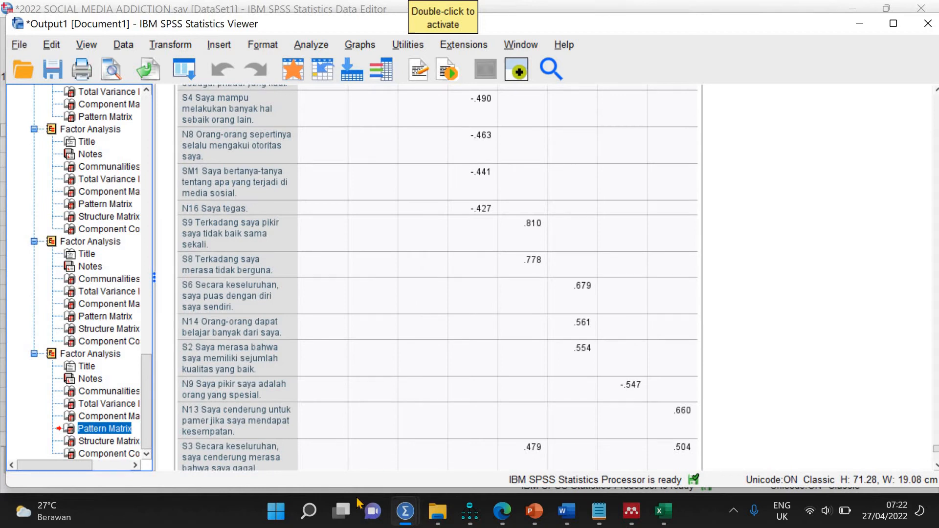
scroll(387, 434, "down", 10)
scroll(388, 435, "up", 10)
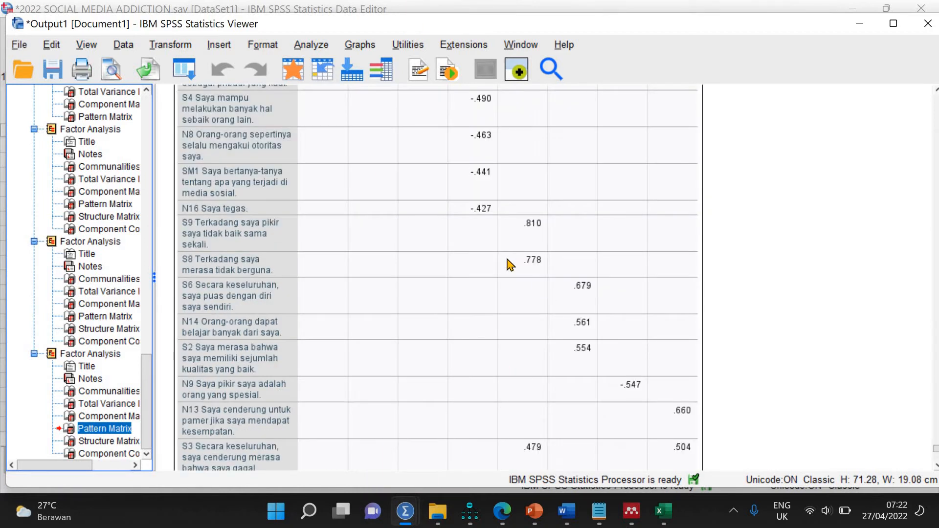
- Remove item S3 from the factor analysis variables and rerun the analysis
left_click(311, 44)
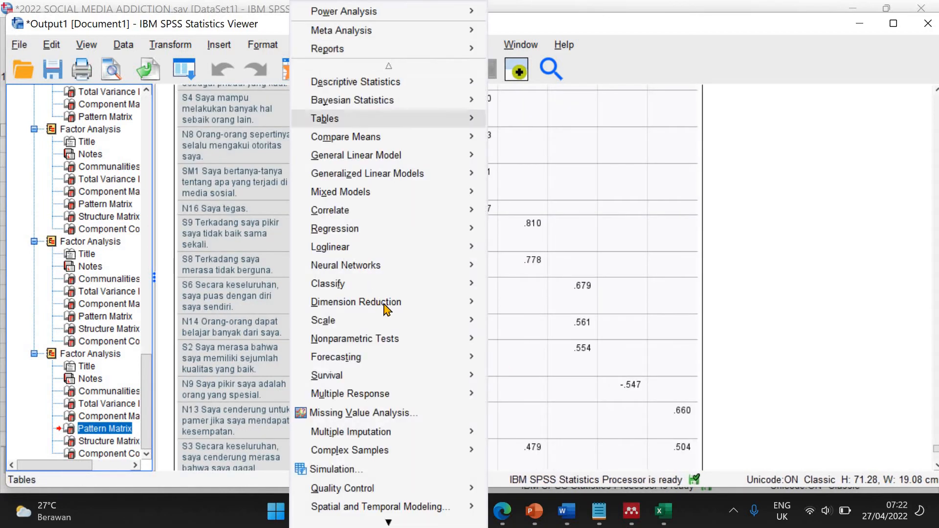
mouse_move(392, 304)
left_click(511, 305)
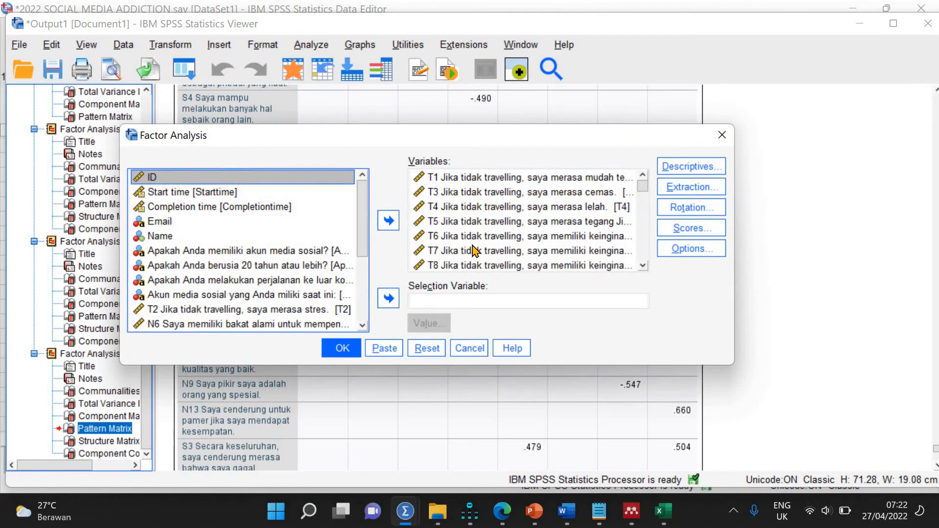
scroll(477, 235, "down", 6)
left_click(466, 210)
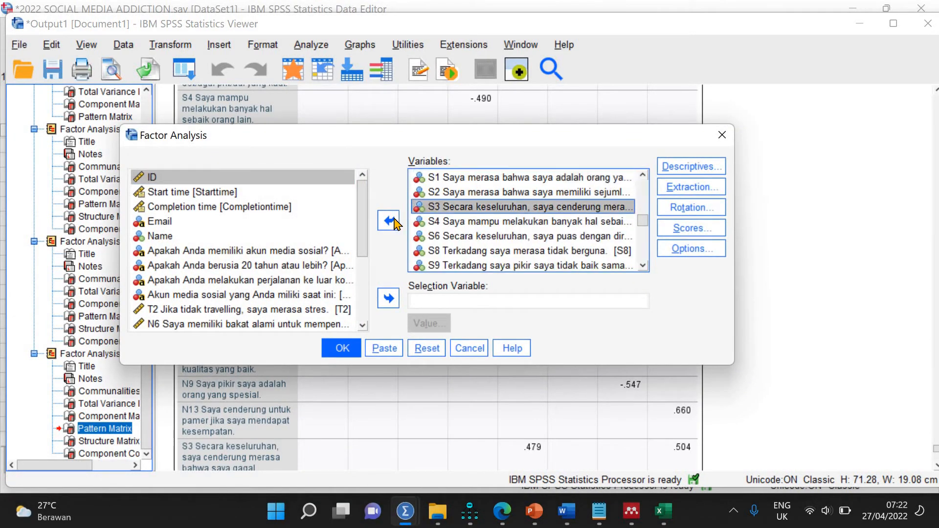
left_click(388, 221)
key("Return")
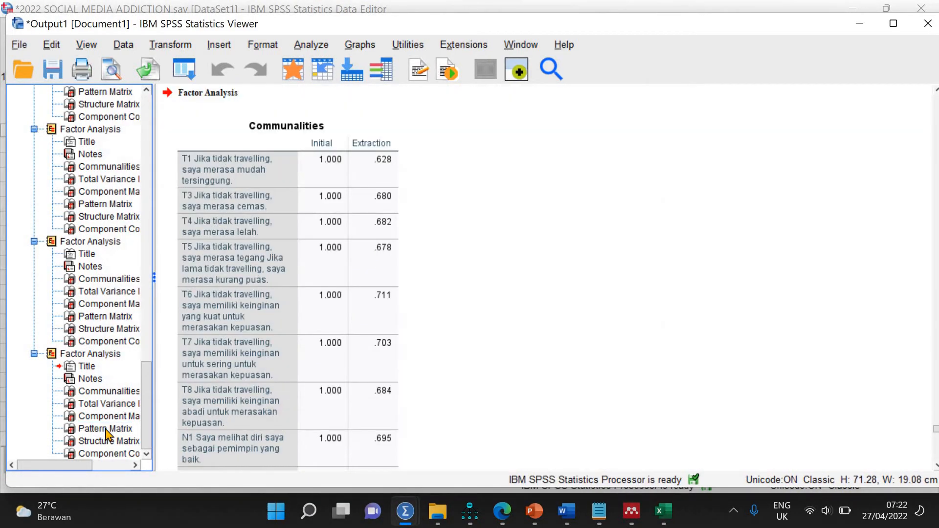
- Examine the Pattern Matrix of the analysis without S3 for items loading on more than one component
left_click(105, 429)
scroll(391, 308, "down", 10)
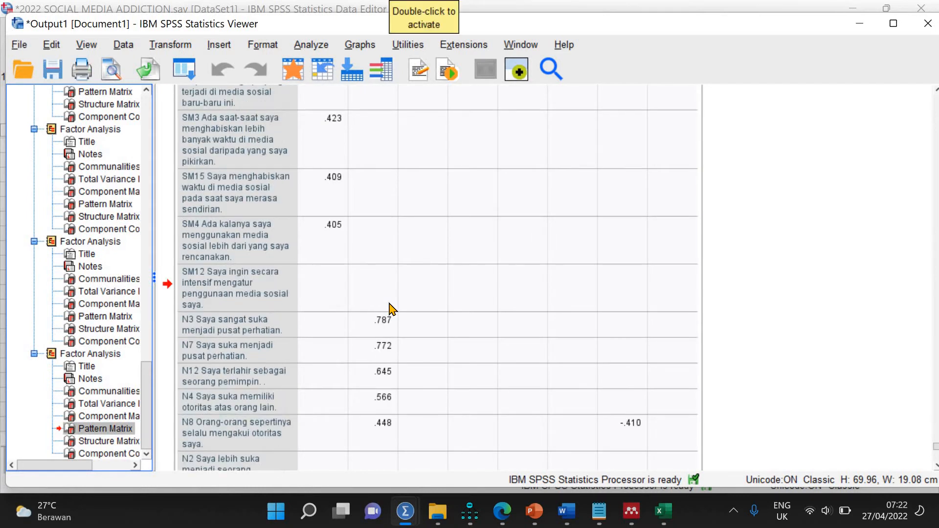
scroll(388, 308, "down", 5)
scroll(429, 408, "up", 5)
scroll(454, 300, "down", 10)
scroll(456, 301, "up", 5)
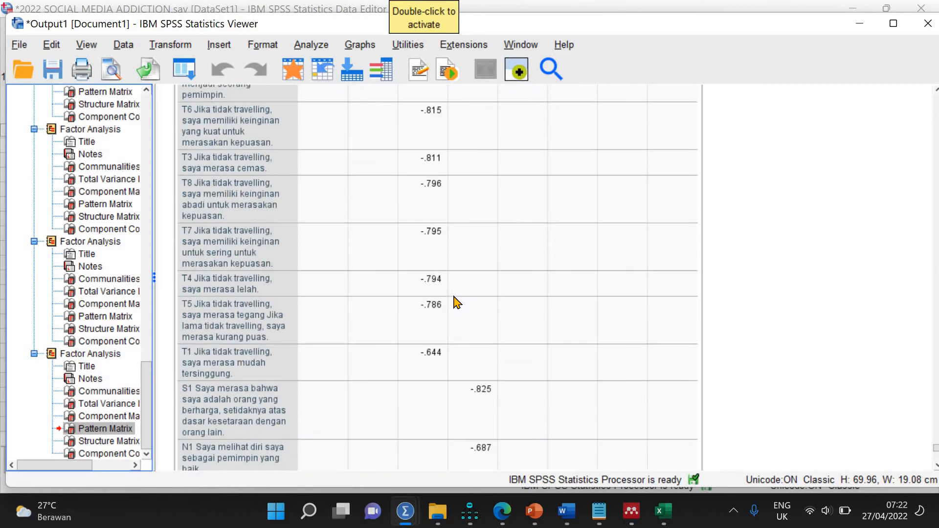
- Remove items T6 and N8 from the factor analysis variables and rerun the analysis
left_click(312, 45)
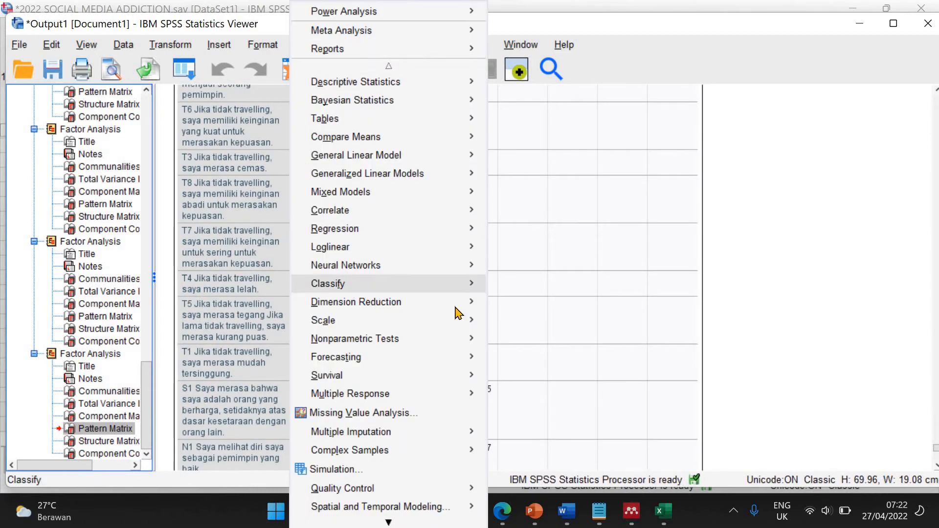
mouse_move(455, 302)
left_click(513, 305)
double_click(519, 239)
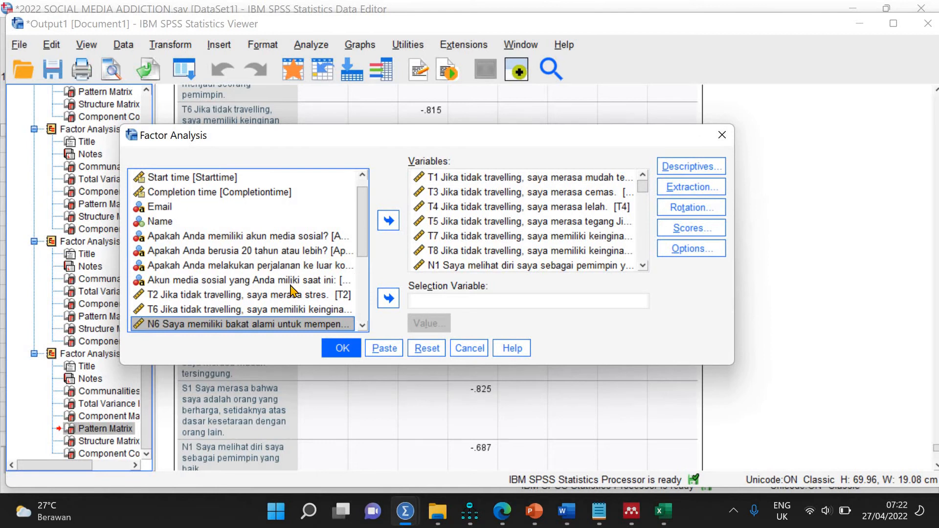
left_click_drag(361, 246, 362, 296)
left_click_drag(642, 184, 645, 205)
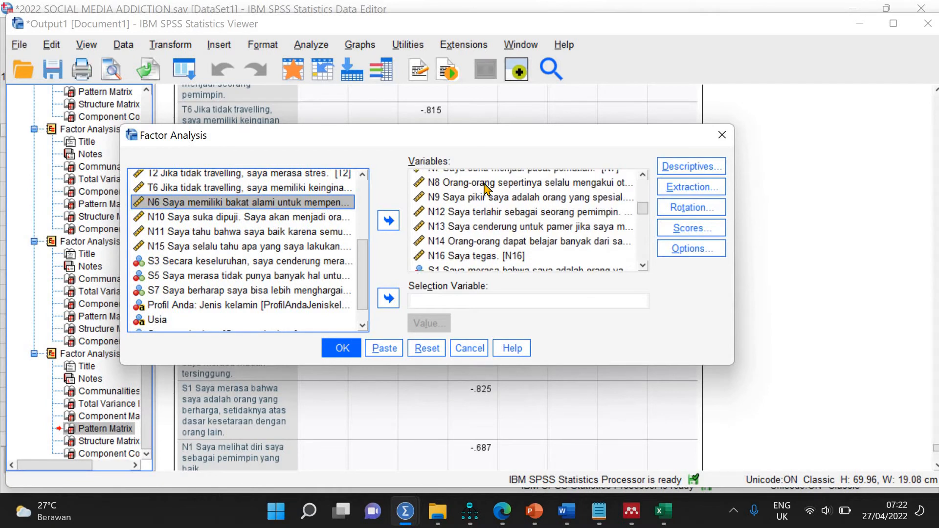
left_click(485, 186)
left_click(389, 221)
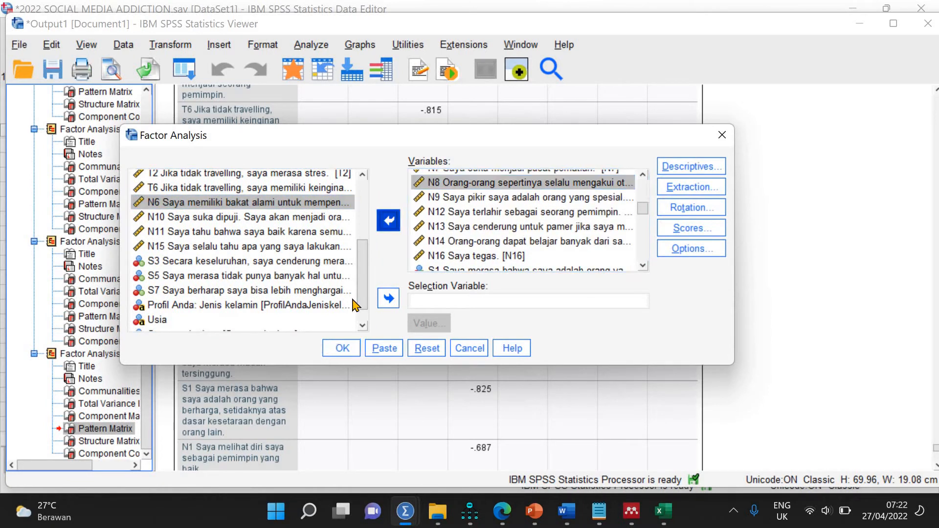
left_click(342, 348)
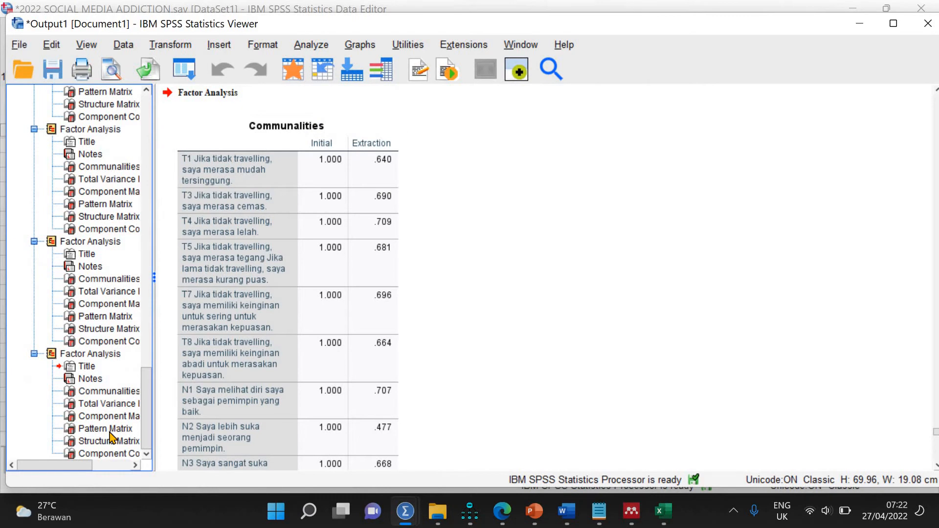
- Examine the Pattern Matrix of the analysis without T6 and N8 for cross-loadings and items without a loading
left_click(110, 430)
scroll(387, 316, "down", 5)
scroll(387, 316, "down", 5)
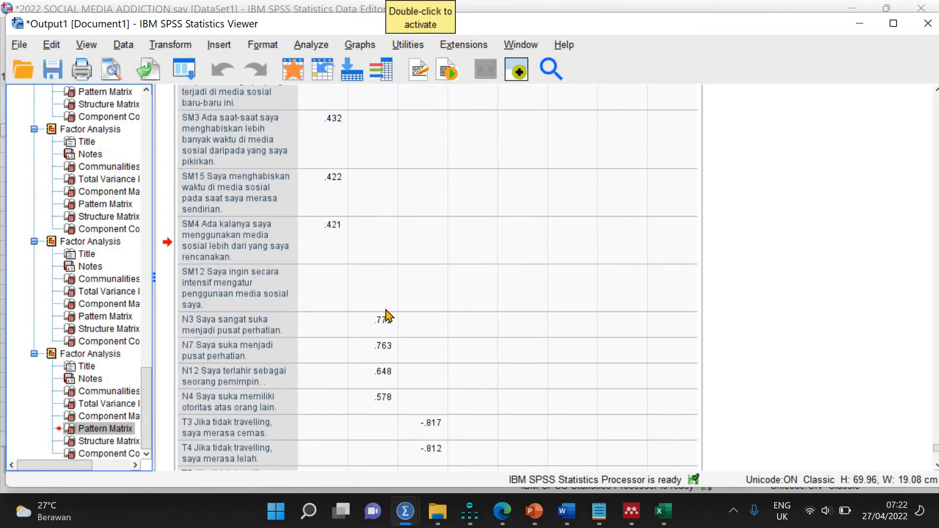
scroll(389, 315, "down", 5)
scroll(390, 315, "down", 4)
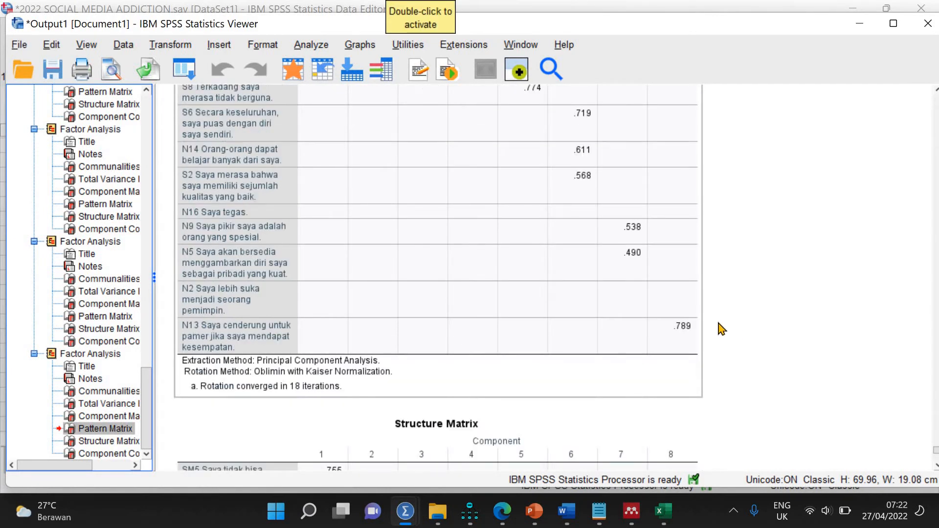
scroll(680, 323, "up", 4)
scroll(680, 324, "down", 4)
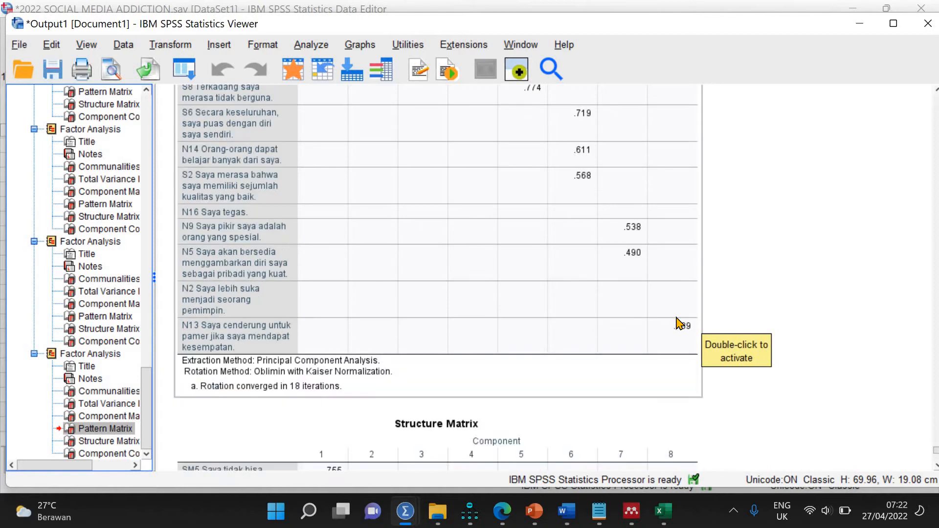
scroll(680, 324, "up", 4)
scroll(680, 323, "down", 4)
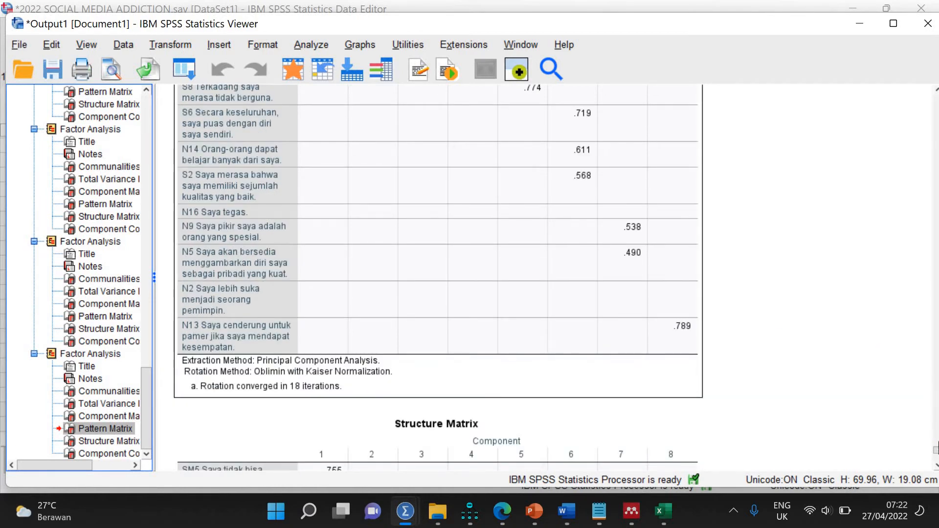
scroll(936, 453, "down", 6)
scroll(935, 453, "up", 4)
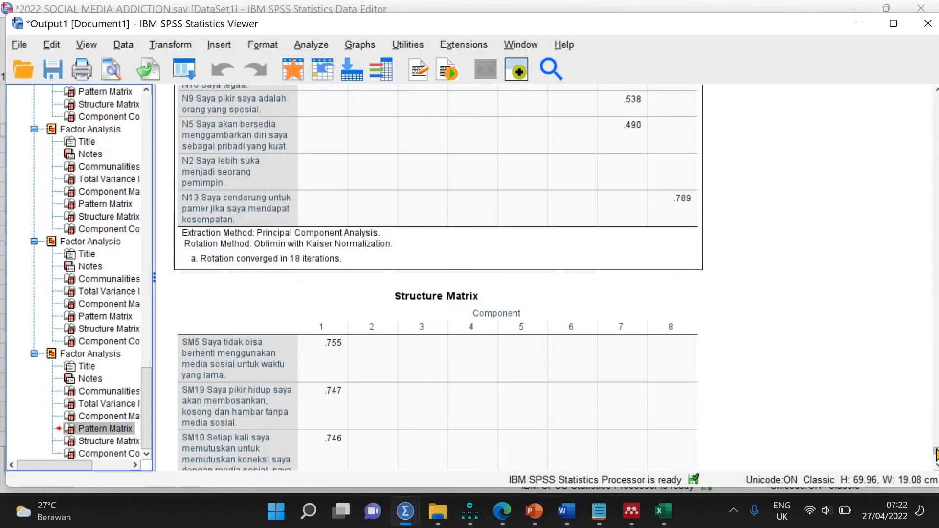
- Remove item N13 from the factor analysis variables and rerun the analysis
scroll(936, 453, "down", 5)
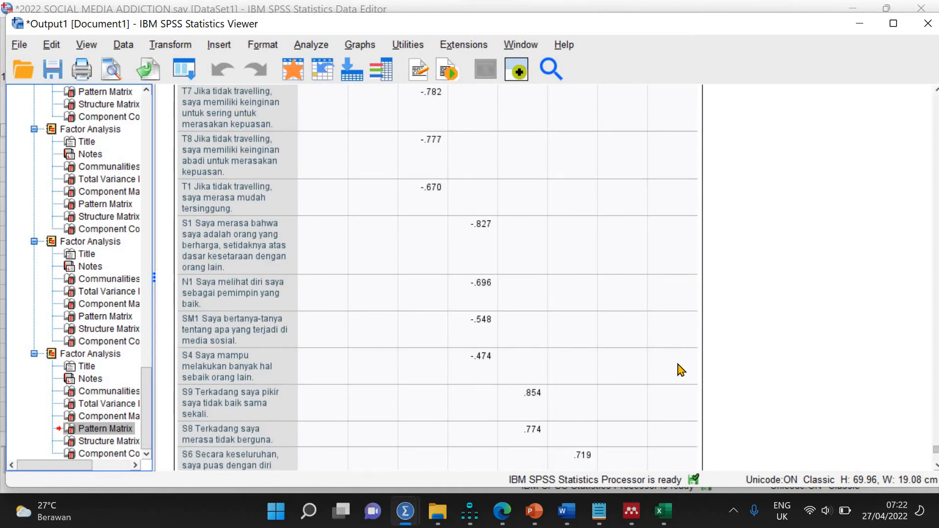
scroll(677, 369, "down", 8)
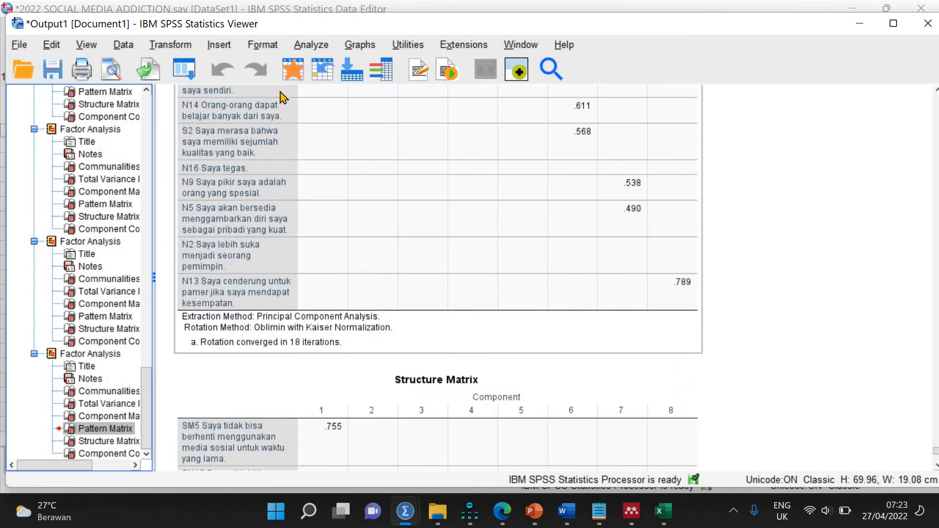
left_click(311, 45)
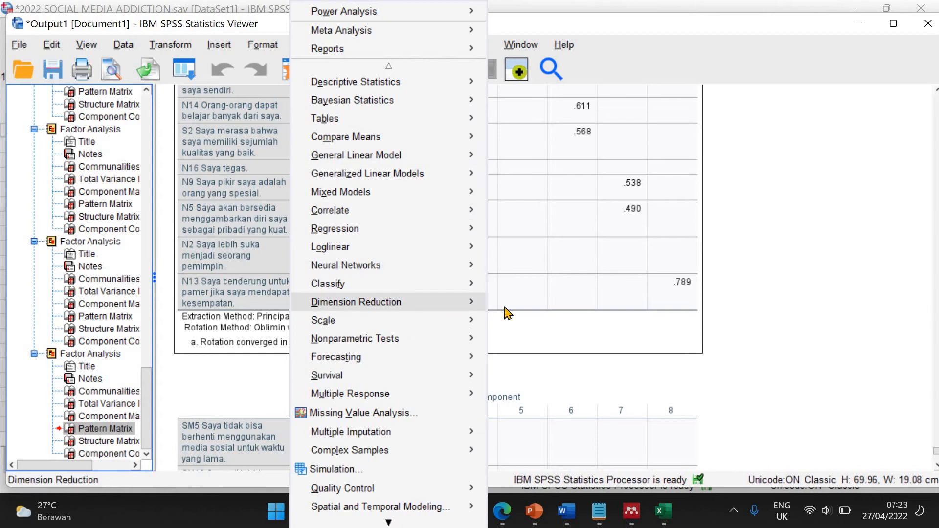
mouse_move(402, 309)
left_click(523, 304)
left_click(476, 250)
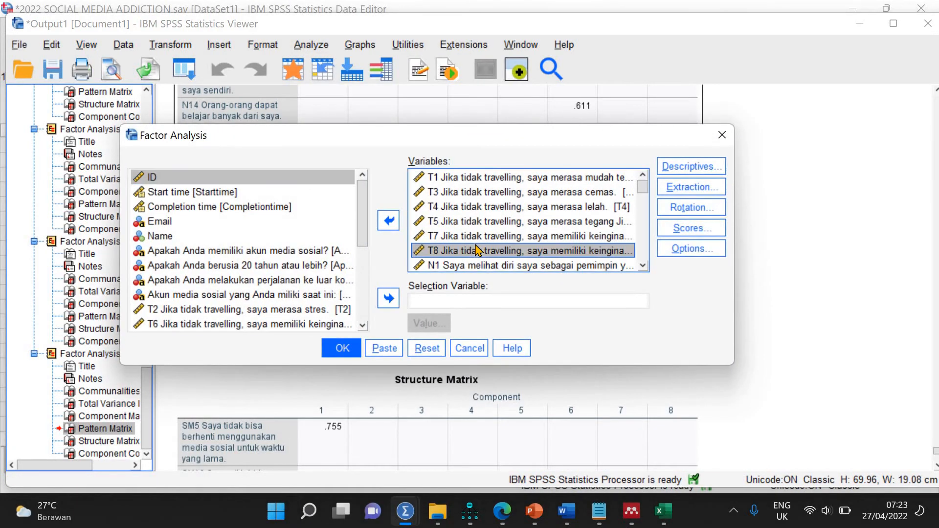
scroll(462, 210, "down", 4)
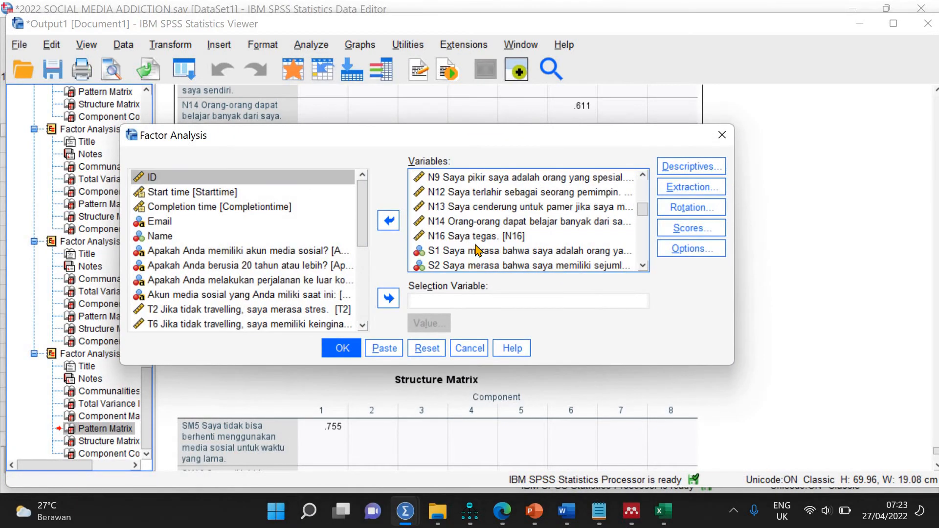
left_click(389, 222)
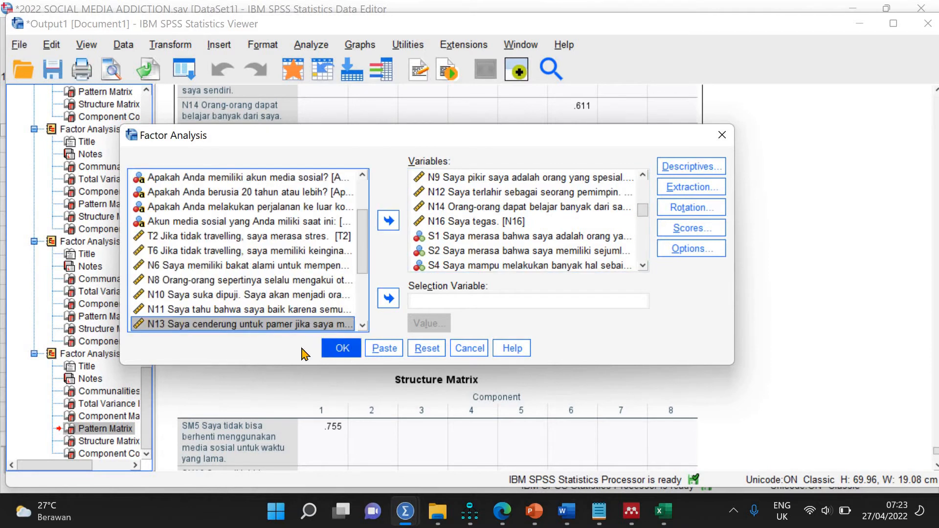
left_click(341, 348)
- Examine the Pattern Matrix of the analysis without N13 for cross-loadings and items without a loading
left_click(113, 429)
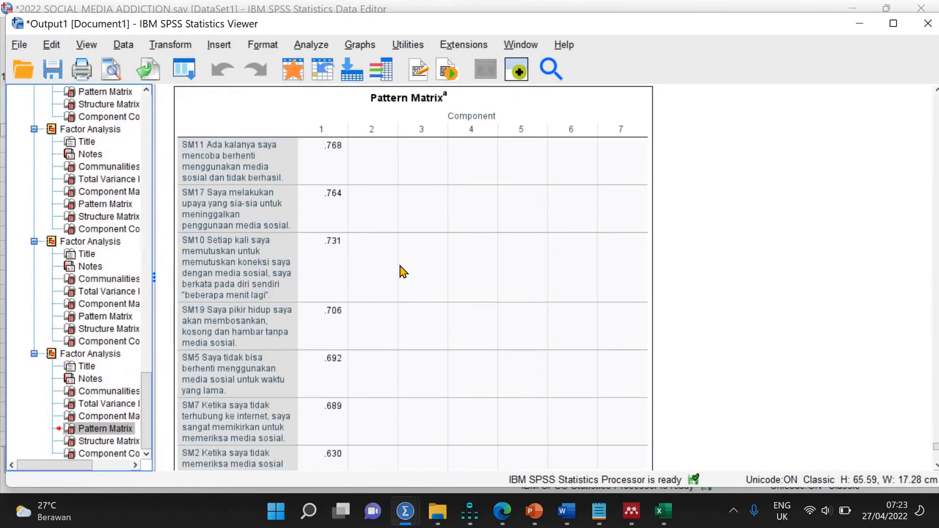
scroll(276, 200, "down", 5)
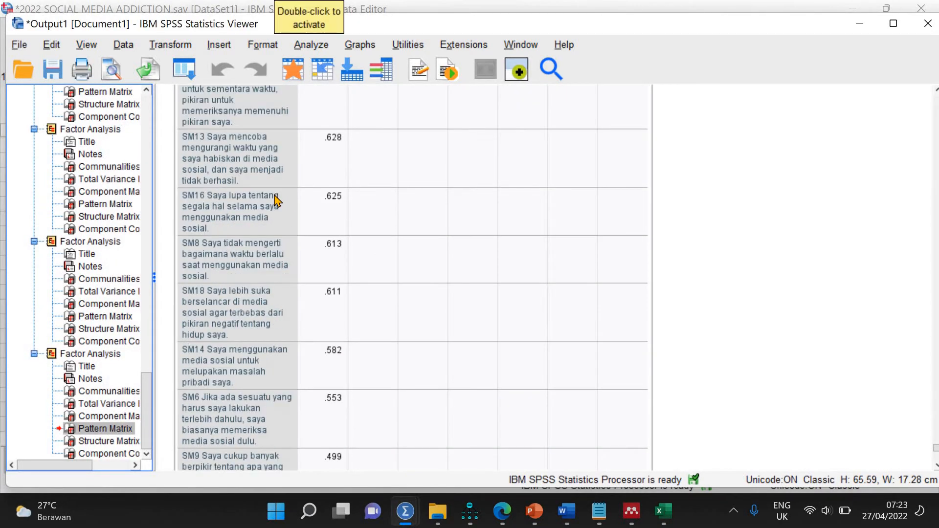
scroll(318, 239, "down", 5)
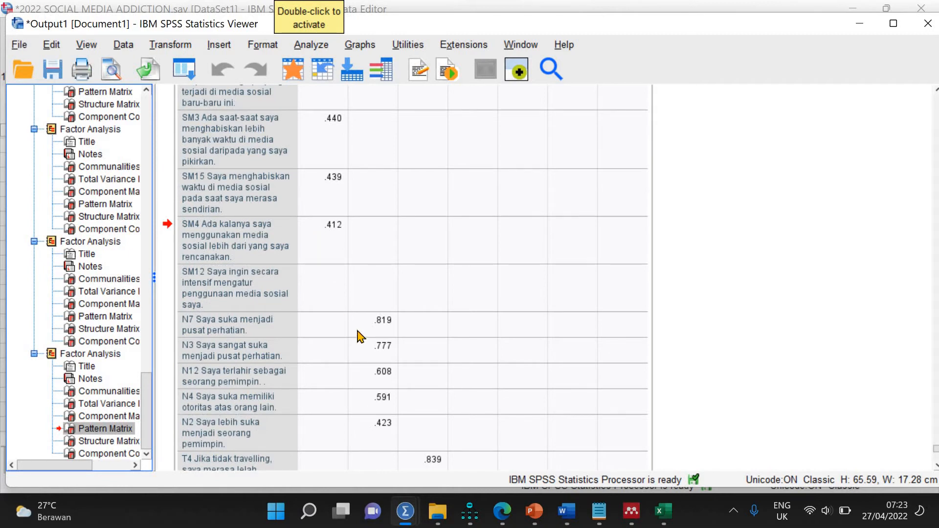
scroll(360, 336, "down", 5)
scroll(361, 336, "up", 5)
scroll(361, 337, "down", 5)
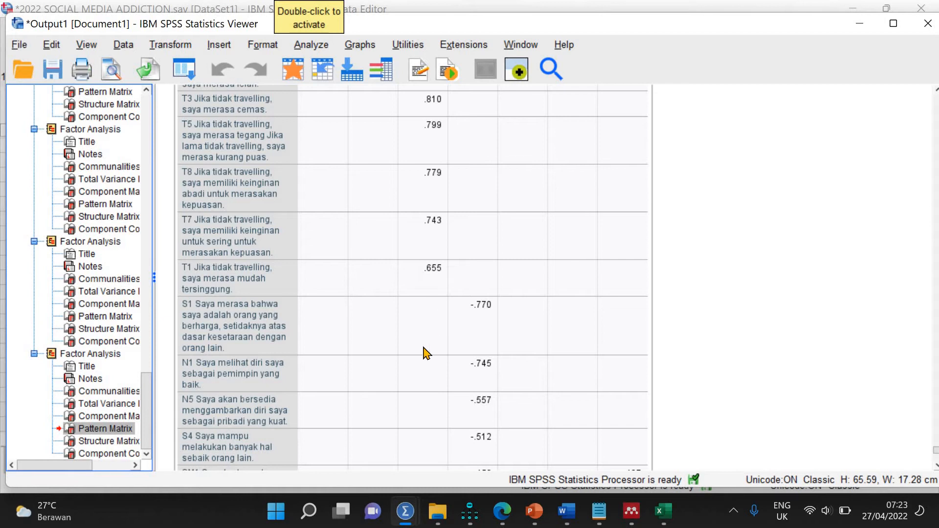
scroll(386, 278, "down", 5)
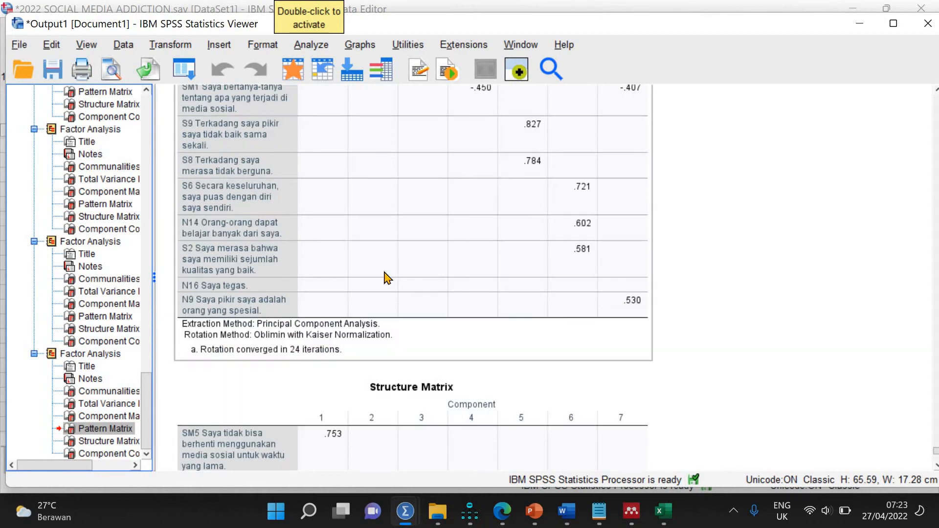
scroll(389, 275, "up", 5)
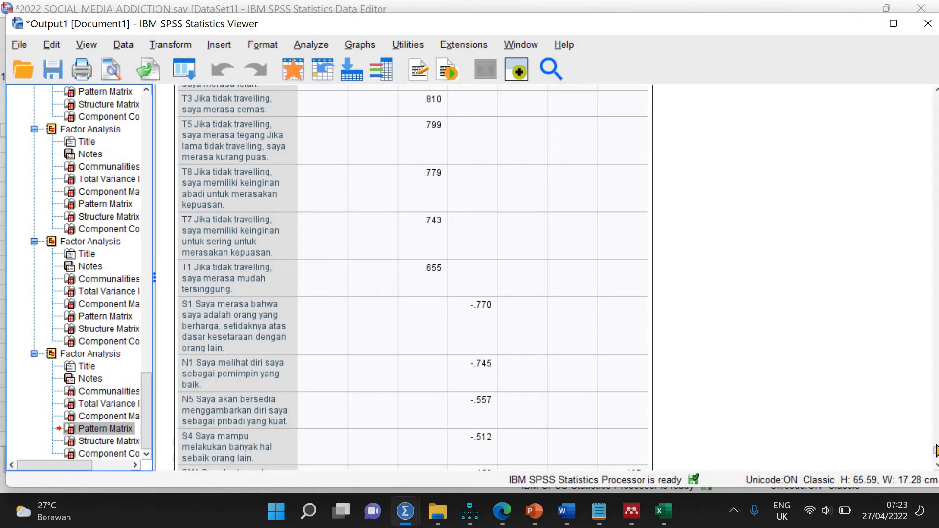
- Look through the Component Matrix, Structure Matrix, Component Correlation Matrix and Total Variance Explained tables of the analysis without N13
left_click_drag(936, 449, 936, 445)
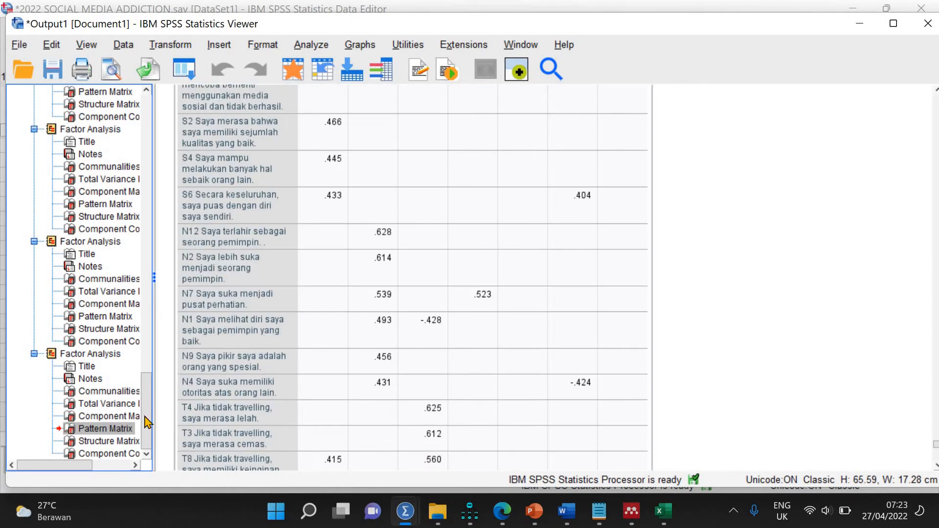
left_click(116, 428)
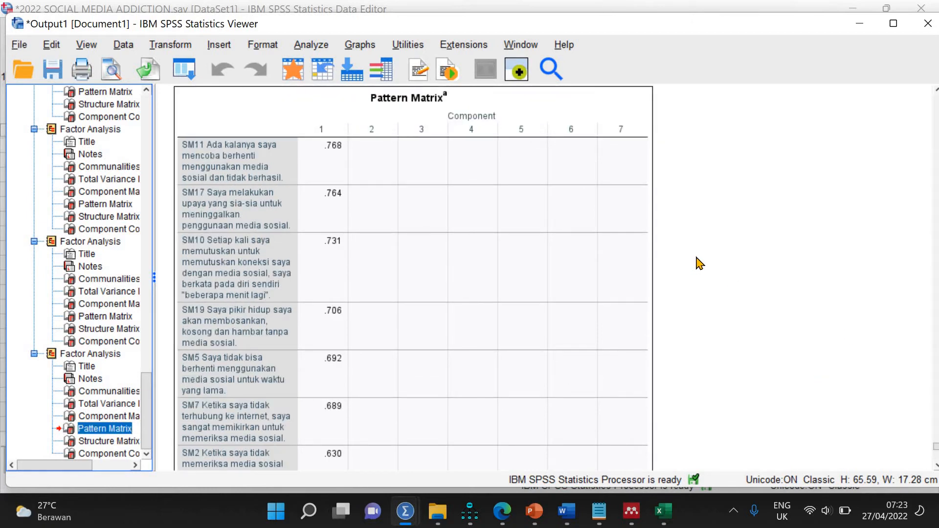
key("Down")
key("Down")
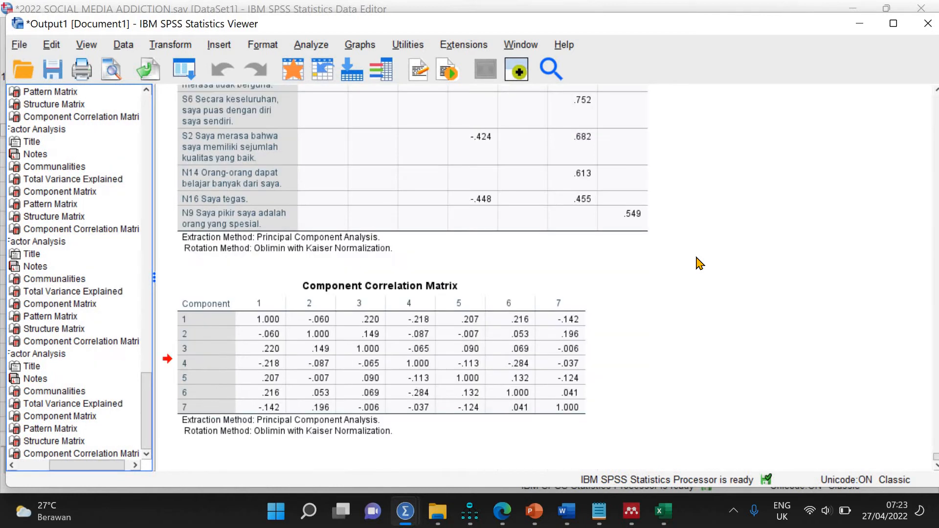
key("Up")
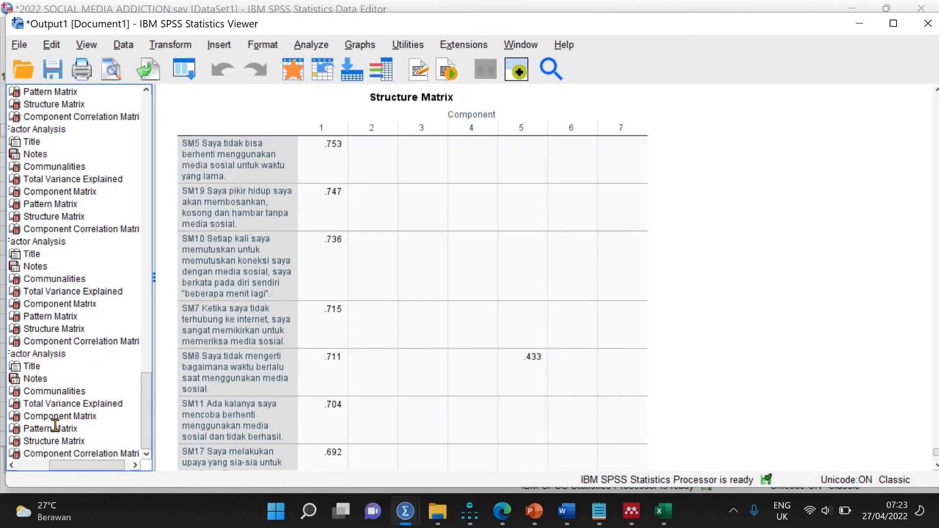
left_click(55, 427)
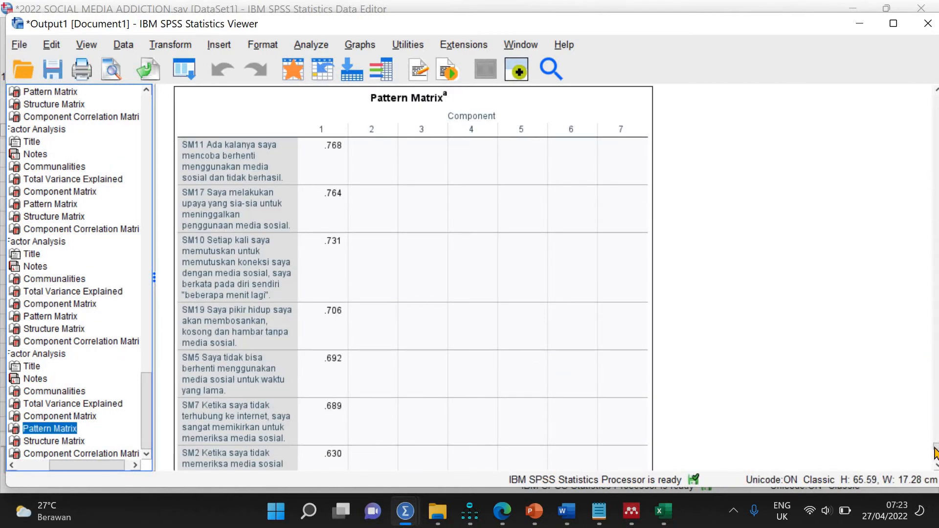
scroll(936, 452, "up", 5)
scroll(935, 450, "up", 20)
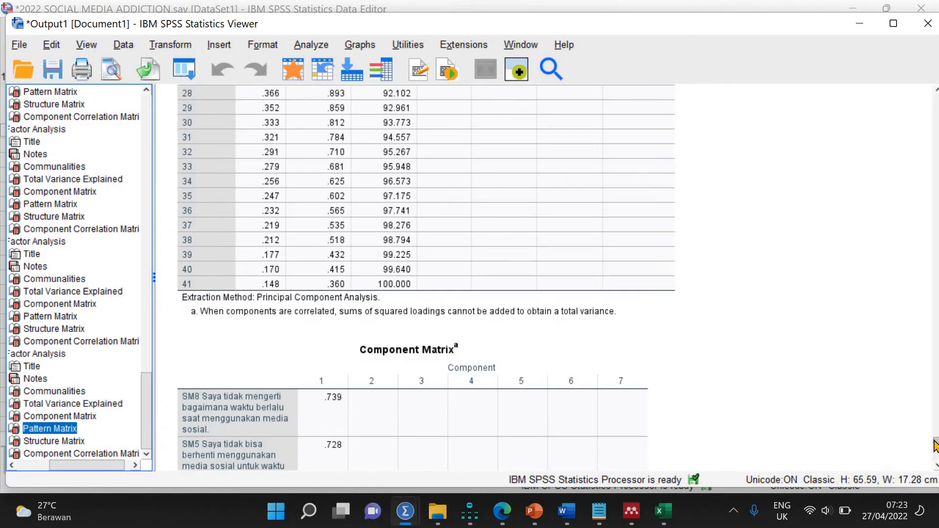
scroll(935, 447, "up", 7)
scroll(935, 455, "down", 20)
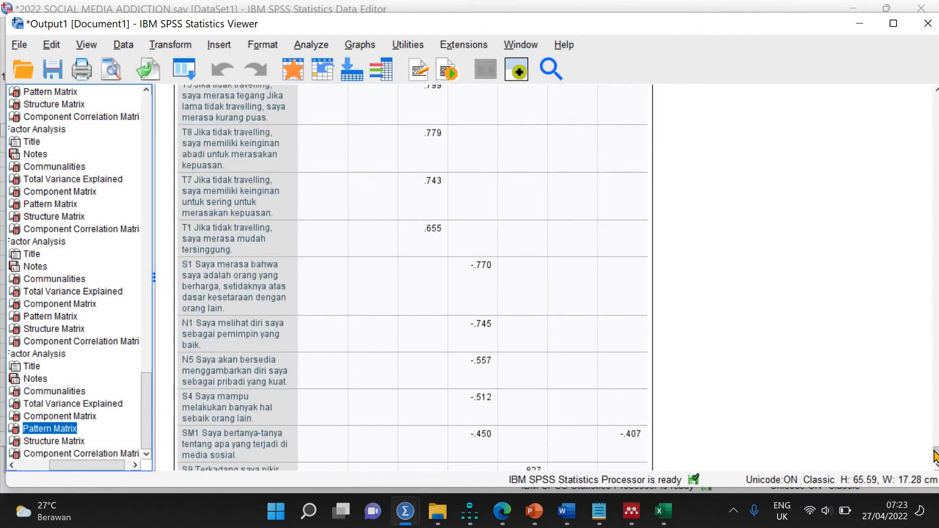
scroll(936, 455, "up", 4)
left_click_drag(935, 450, 933, 447)
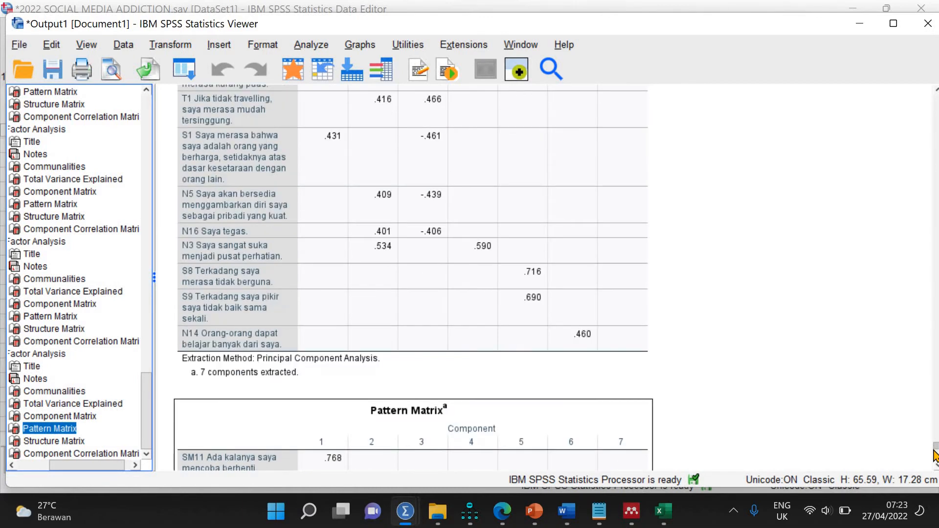
- Remove the cross-loading item SM1 from the factor analysis variables and rerun the analysis
scroll(934, 455, "down", 12)
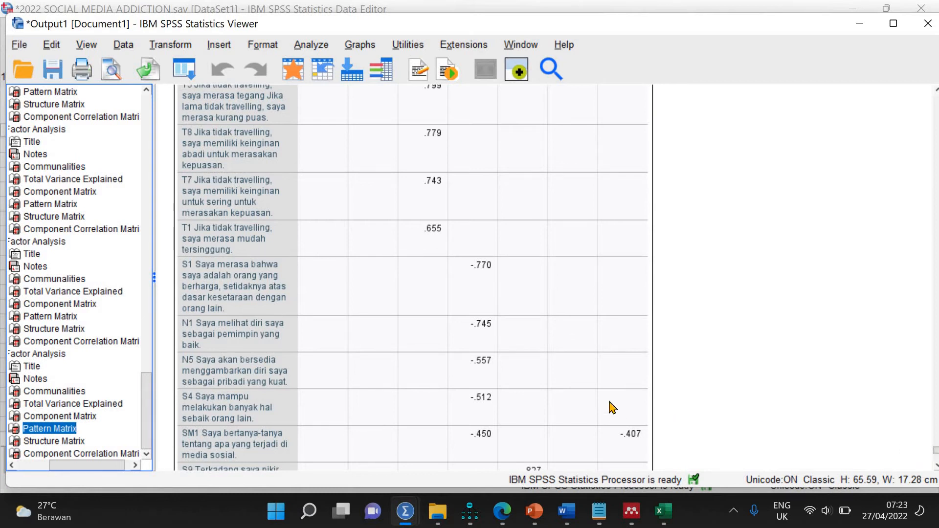
scroll(609, 405, "down", 6)
scroll(626, 426, "up", 6)
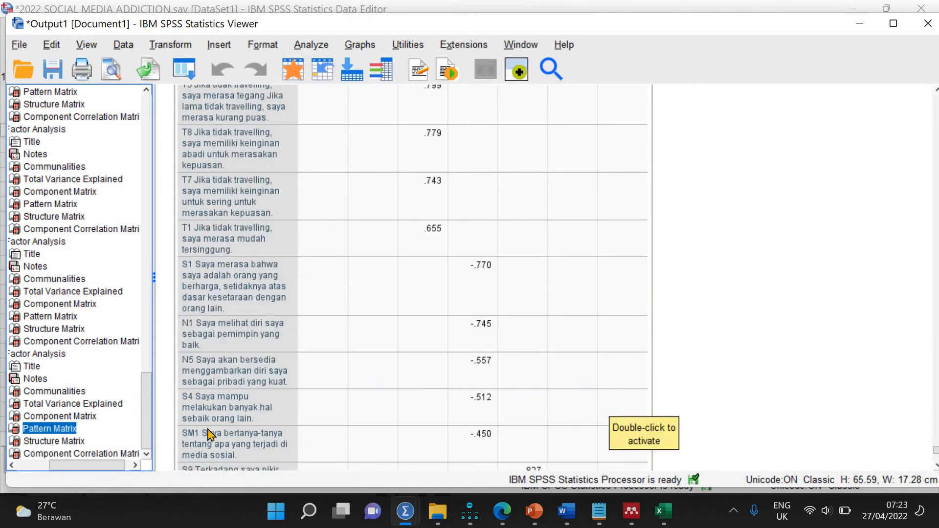
left_click(313, 44)
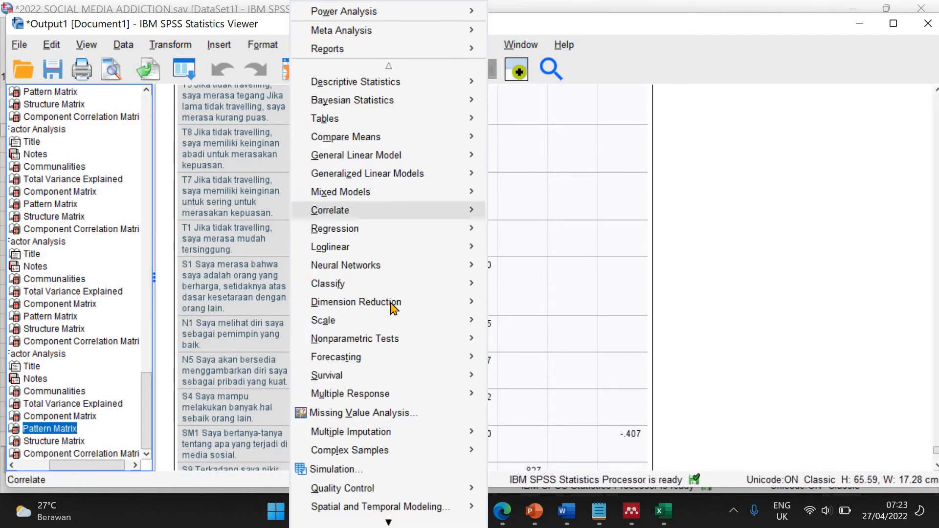
left_click(518, 305)
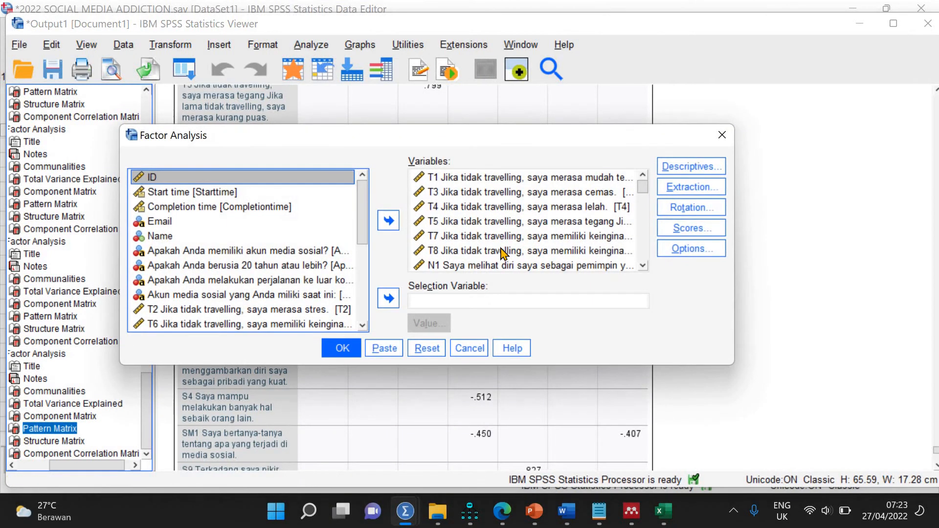
left_click(504, 253)
key("s")
scroll(504, 253, "down", 2)
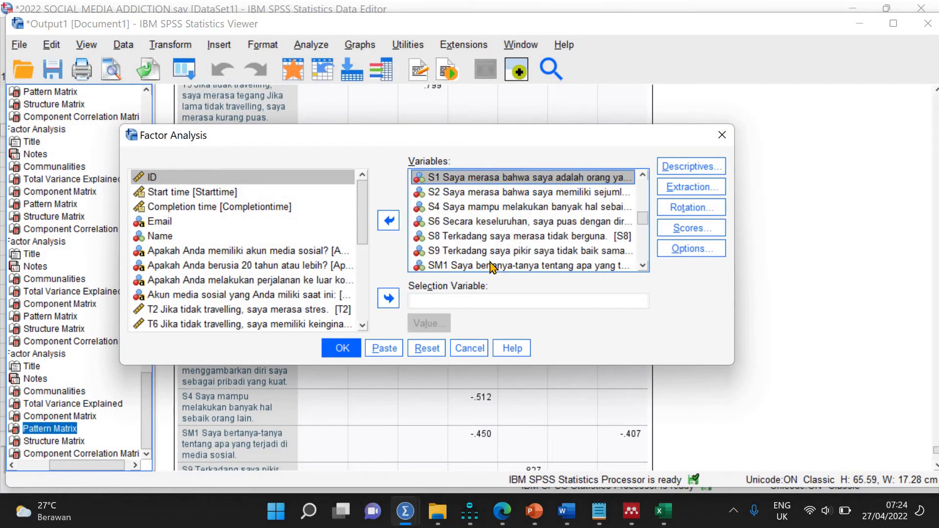
left_click(438, 265)
left_click(389, 221)
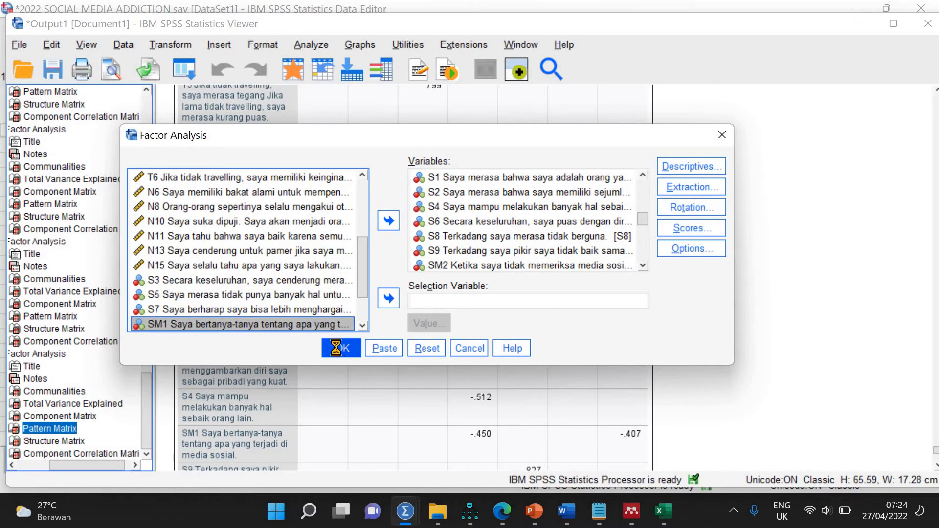
left_click(341, 348)
- Examine the Pattern Matrix of the analysis without SM1 for cross-loadings and components with only one item
left_click(101, 429)
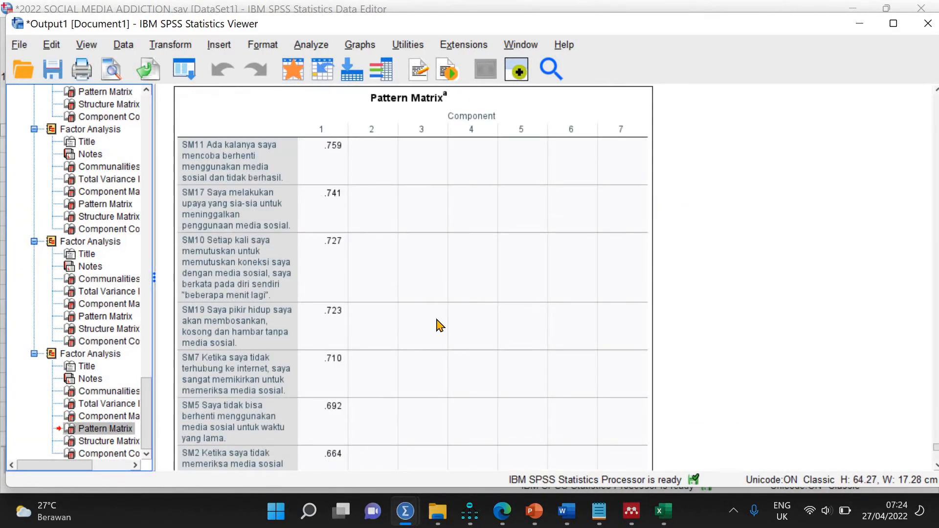
scroll(440, 325, "down", 5)
scroll(440, 325, "down", 5)
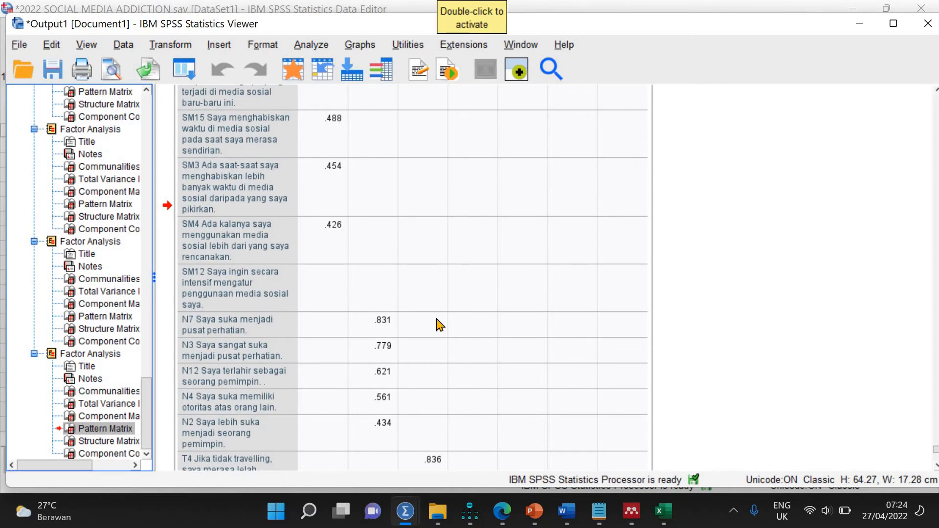
scroll(440, 325, "down", 5)
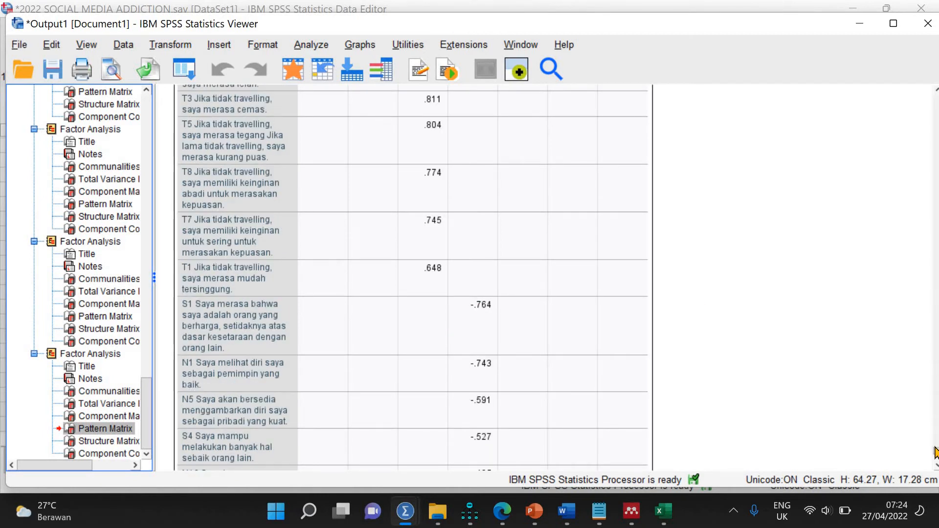
scroll(935, 454, "up", 3)
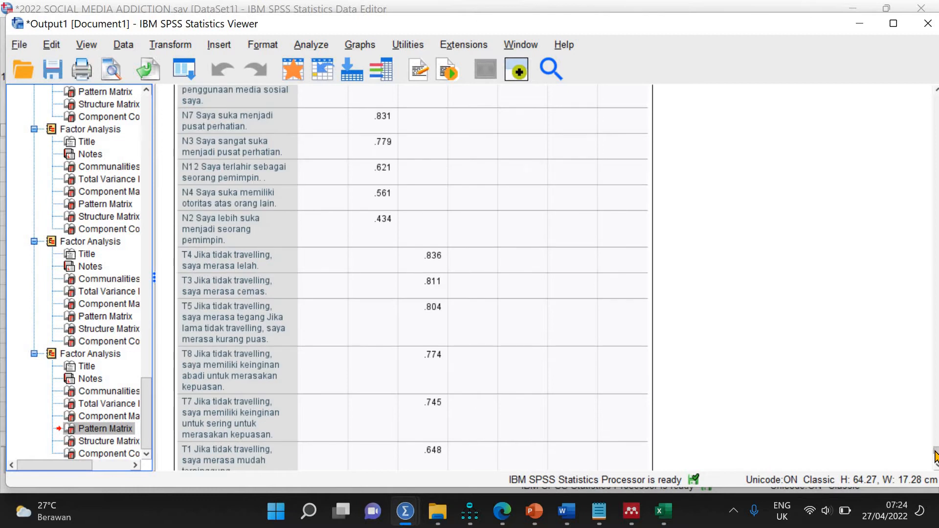
scroll(935, 458, "down", 6)
scroll(935, 455, "down", 10)
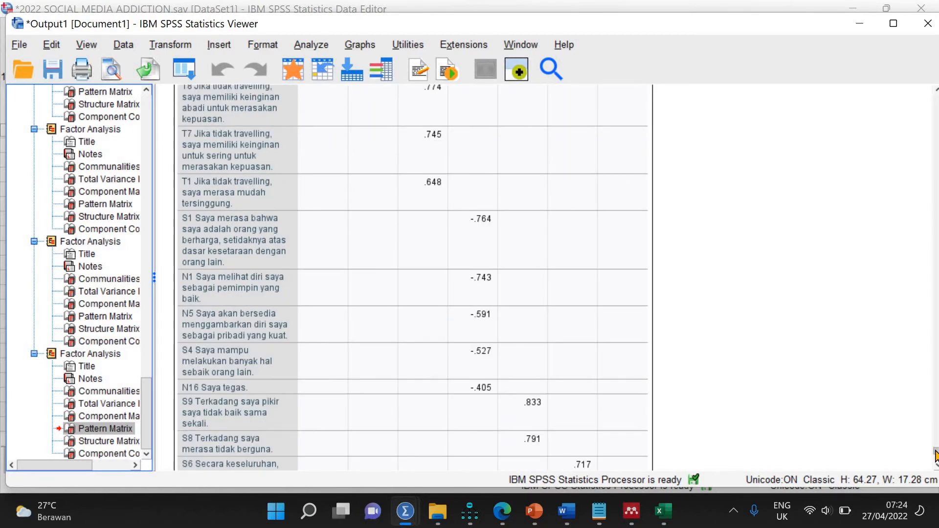
scroll(935, 454, "down", 4)
scroll(773, 408, "up", 4)
scroll(935, 455, "down", 5)
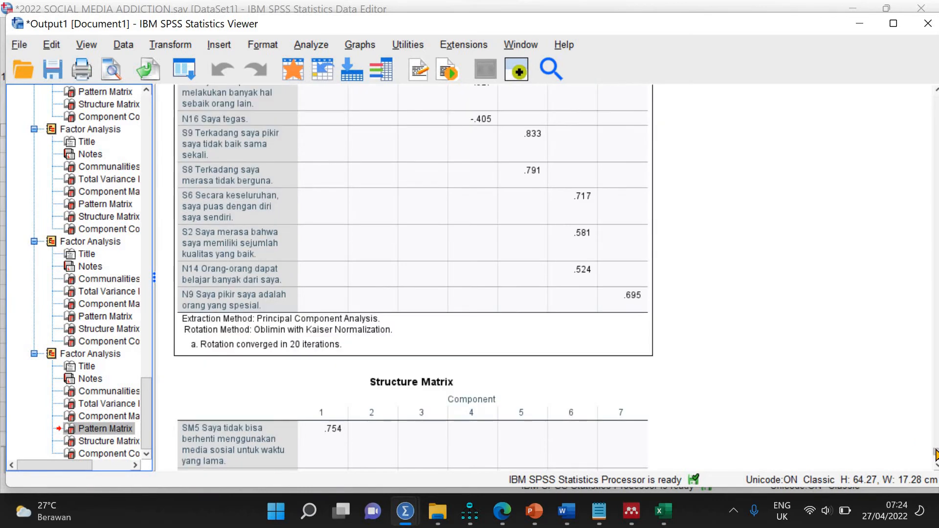
- Remove N9, the only item on its component, from the factor analysis variables and rerun the analysis
left_click(299, 47)
mouse_move(484, 302)
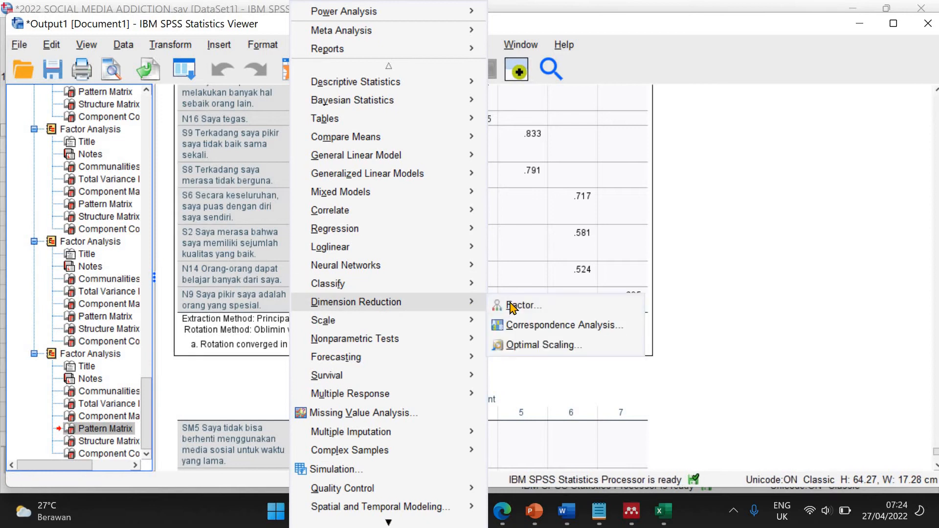
left_click(512, 299)
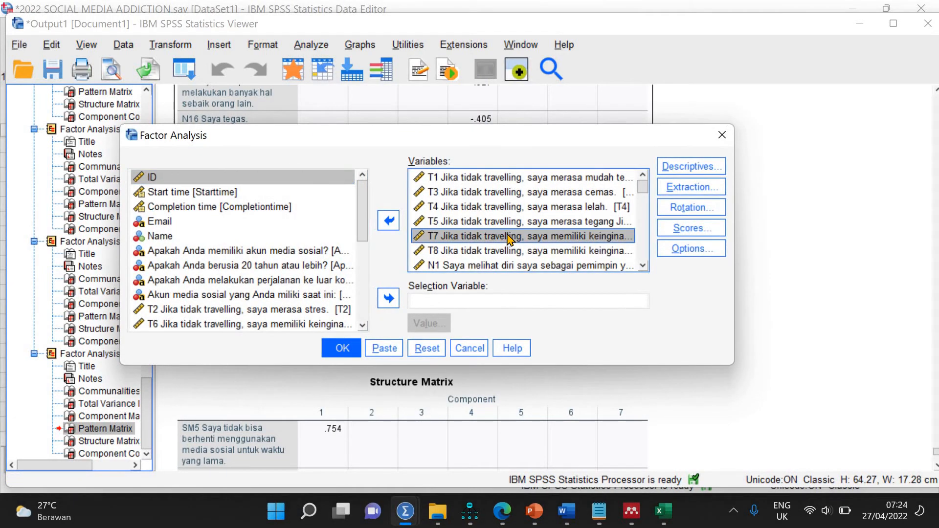
scroll(508, 240, "down", 2)
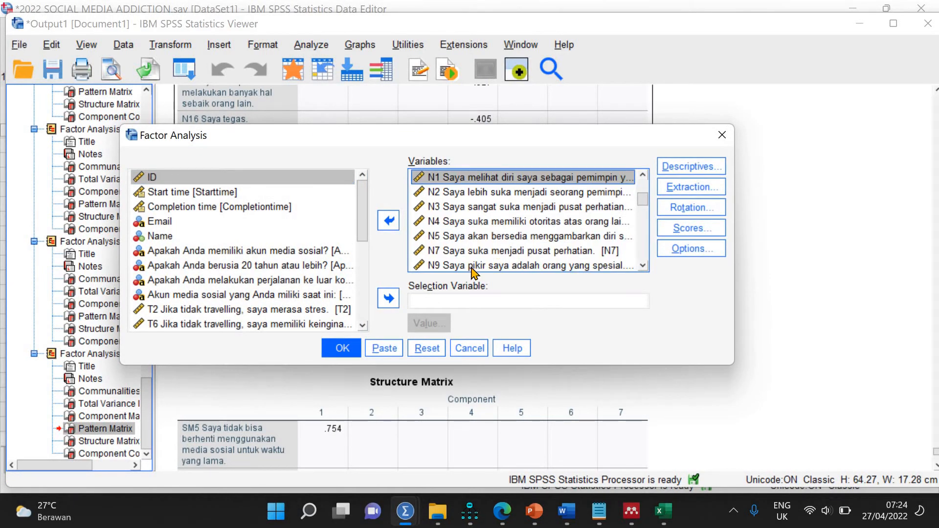
left_click(472, 267)
left_click(388, 221)
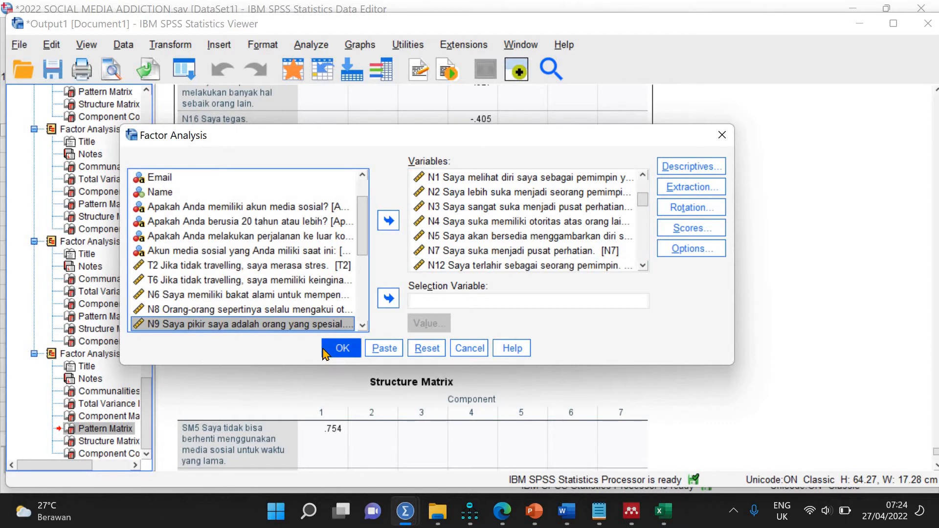
left_click(324, 351)
- Examine the Pattern Matrix of the analysis without N9 for cross-loadings and weakly loading items
left_click(132, 430)
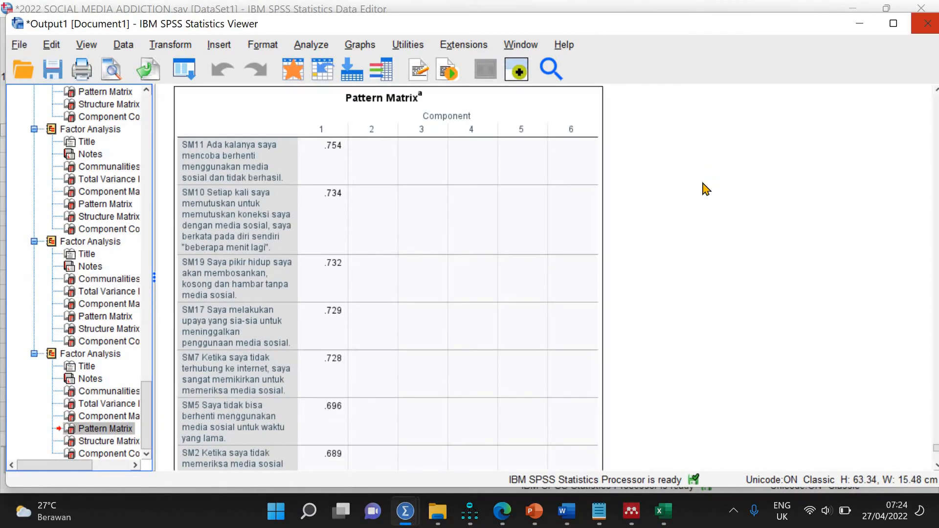
scroll(456, 319, "down", 15)
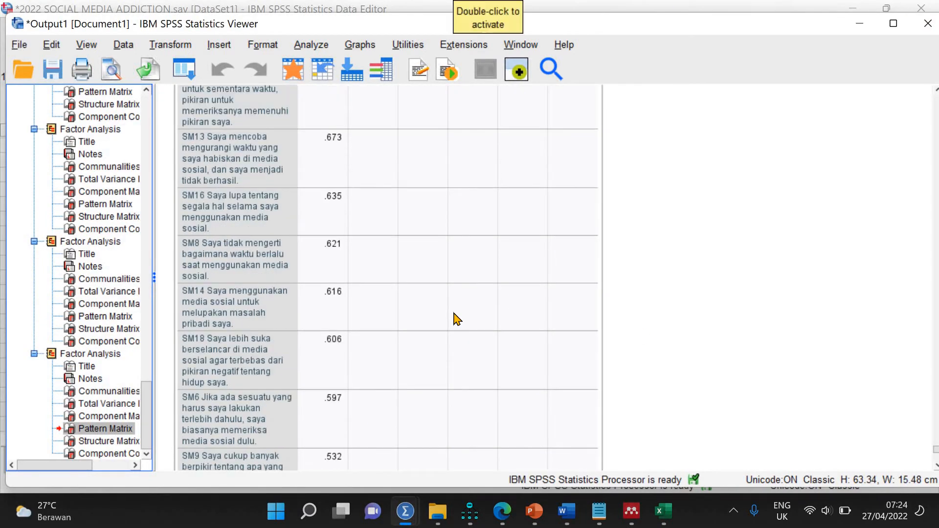
scroll(456, 319, "down", 8)
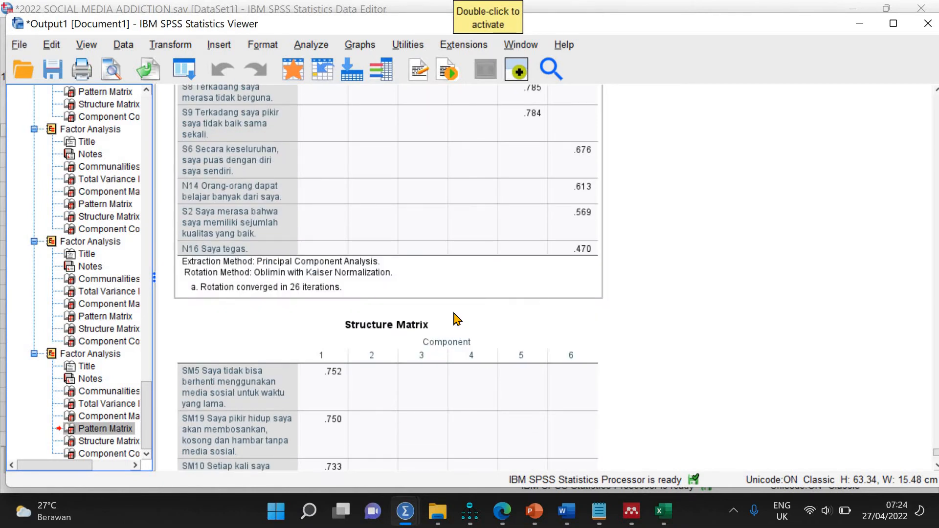
scroll(456, 319, "up", 5)
scroll(456, 319, "down", 8)
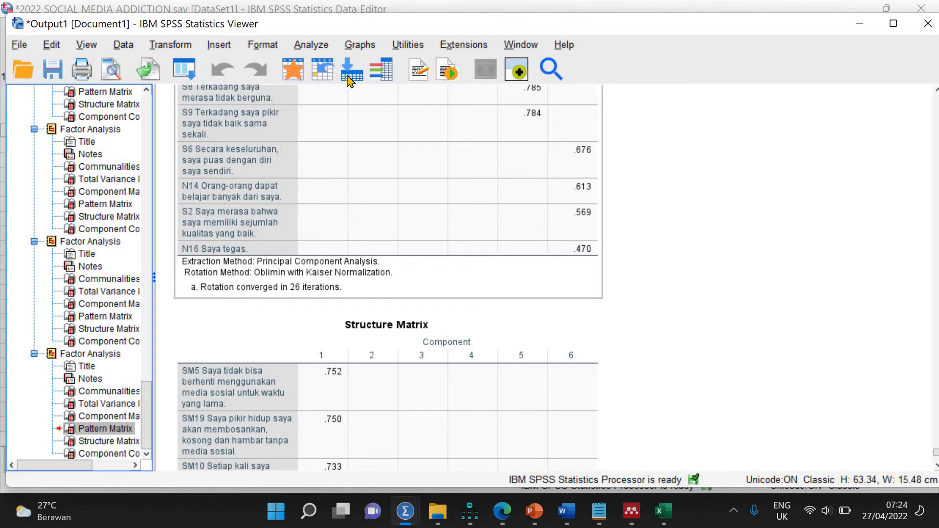
- Remove item N16 (Saya tegas) from the factor analysis variables and rerun the analysis
left_click(318, 49)
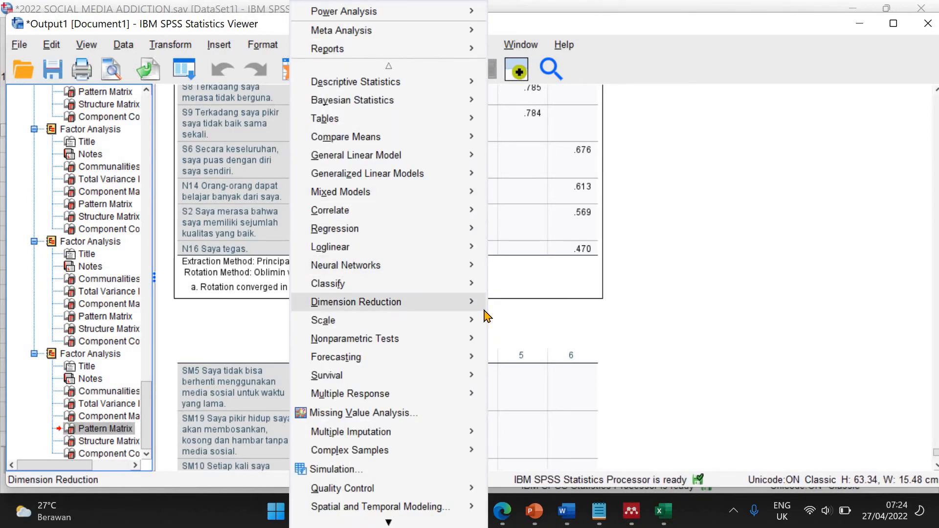
mouse_move(451, 301)
left_click(519, 308)
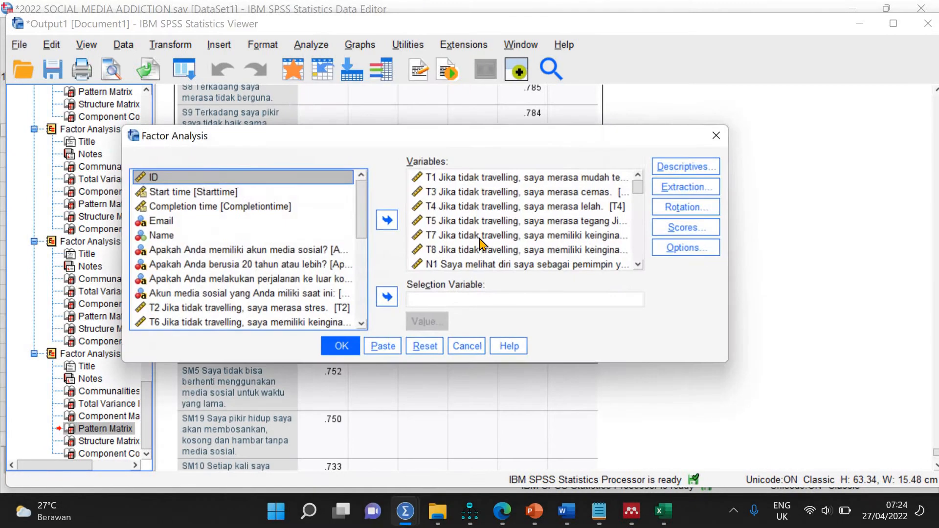
scroll(540, 235, "down", 2)
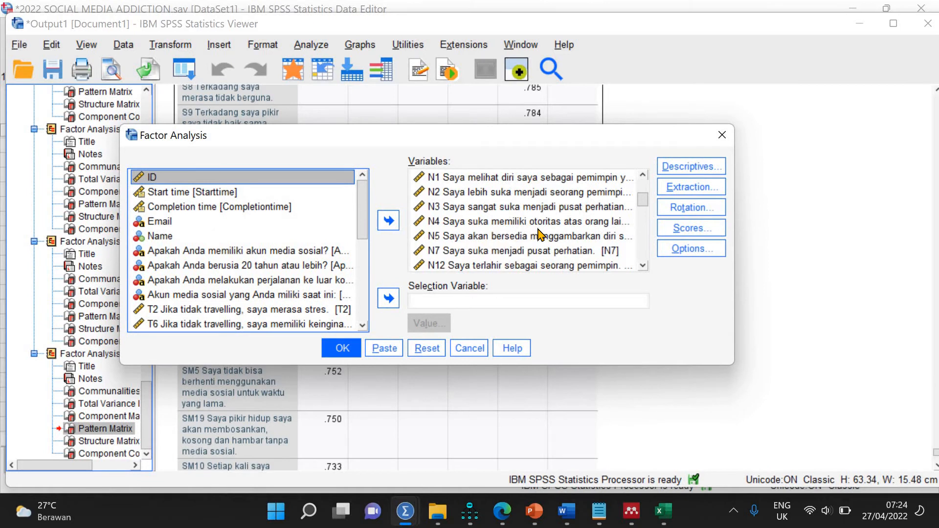
scroll(540, 235, "down", 2)
left_click(469, 207)
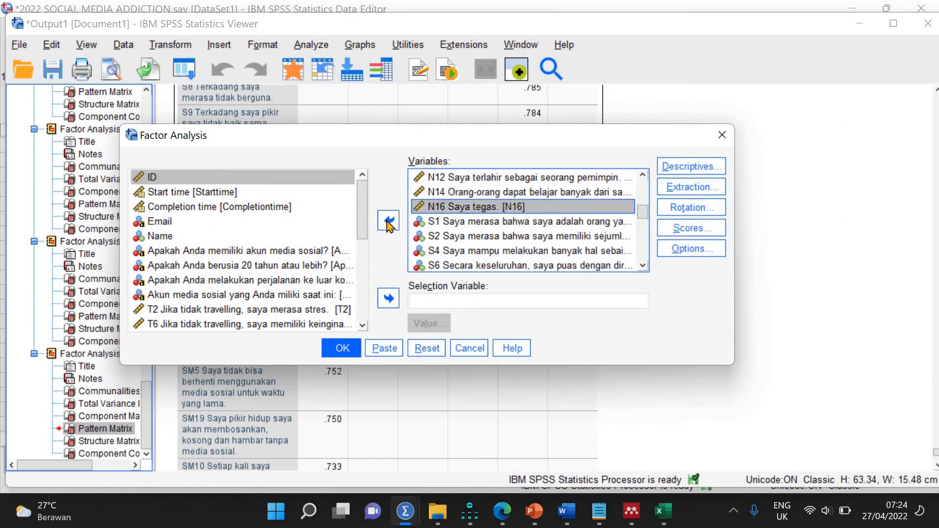
left_click(389, 222)
left_click(341, 349)
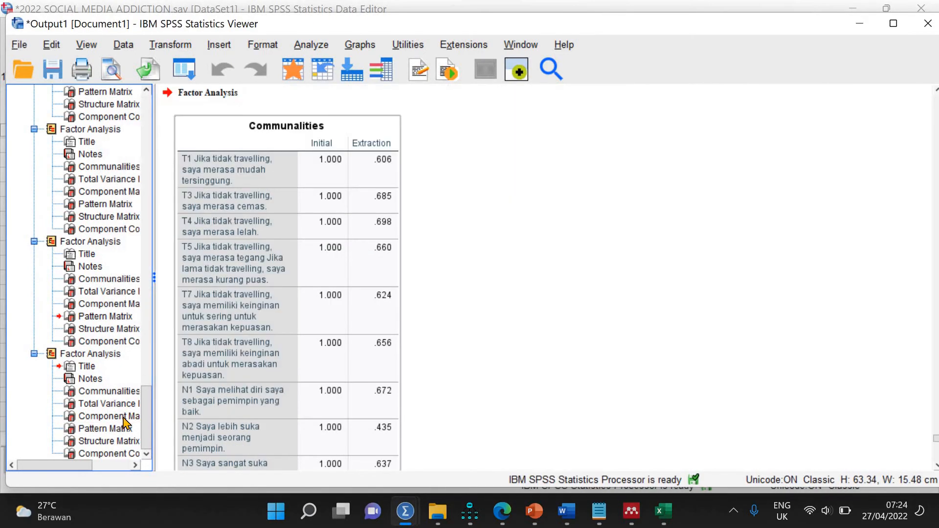
- Examine the Pattern Matrix of the analysis without N16, checking which items load on each component
left_click(110, 416)
left_click(100, 429)
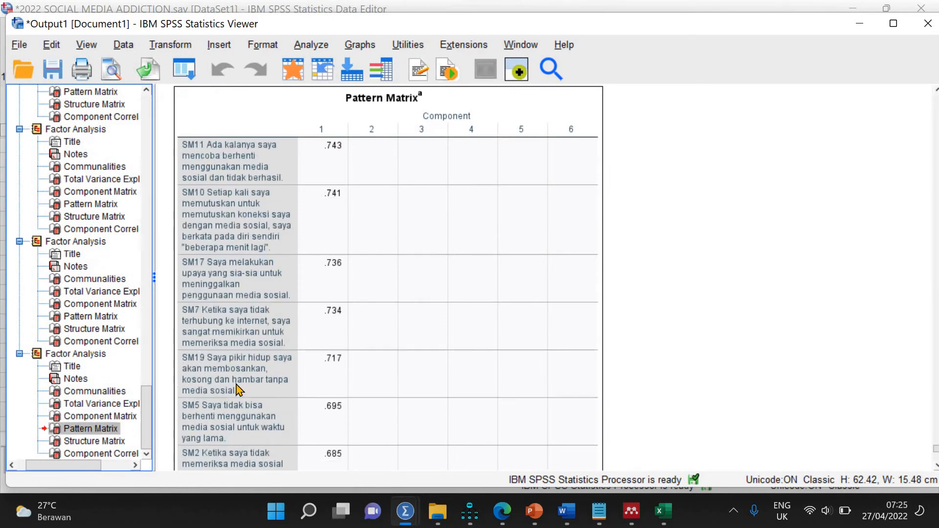
scroll(434, 278, "down", 15)
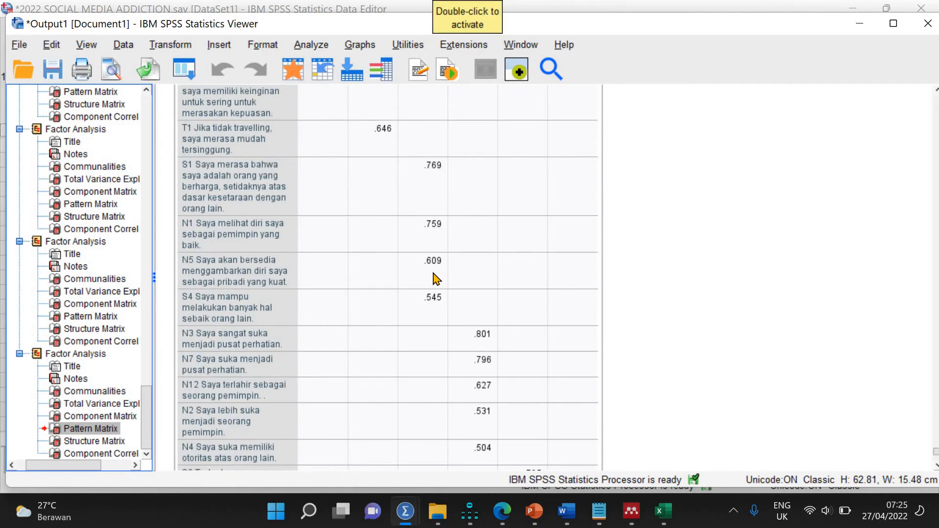
scroll(437, 279, "down", 10)
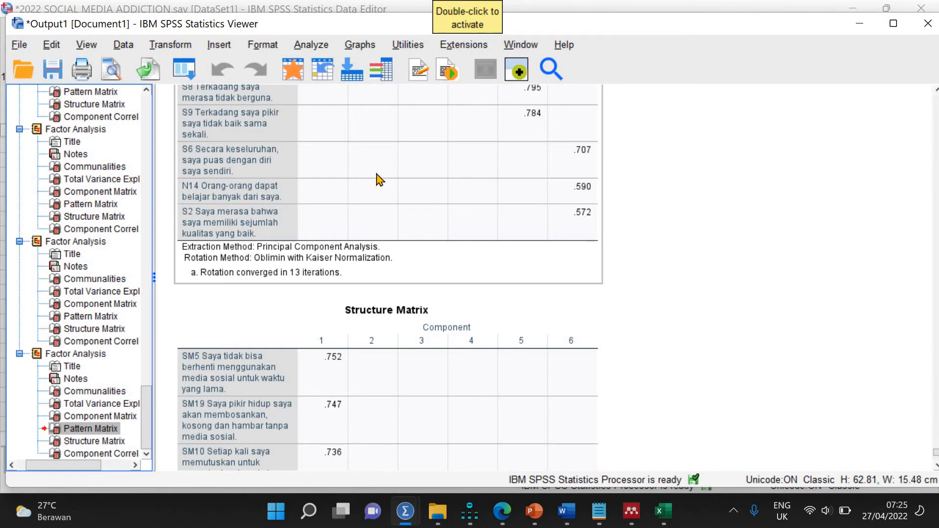
- Remove item N14 from the factor analysis variables, keeping T7 included, and rerun the analysis
left_click(311, 45)
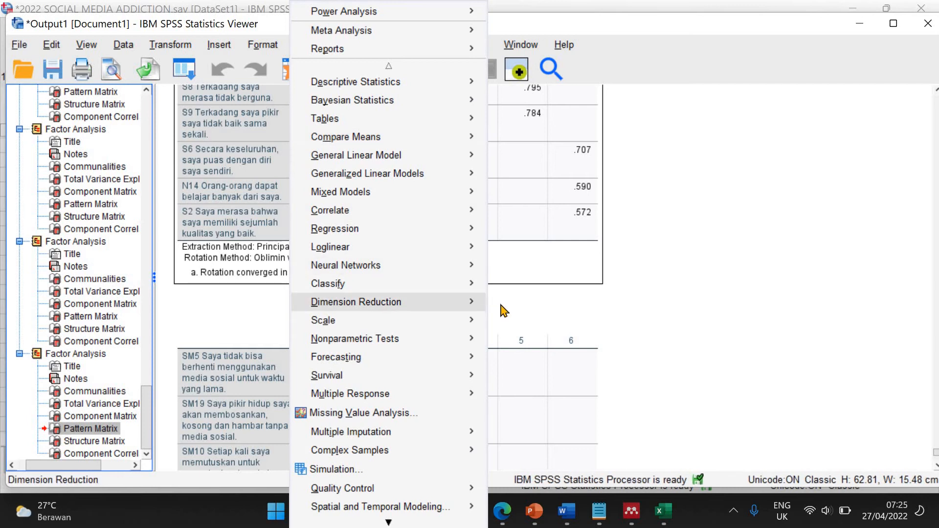
mouse_move(405, 302)
left_click(519, 306)
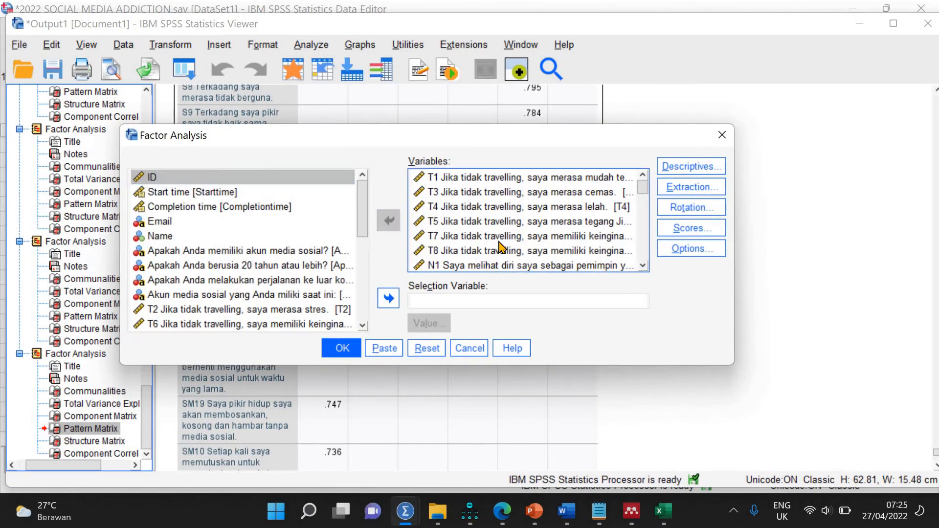
left_click(388, 222)
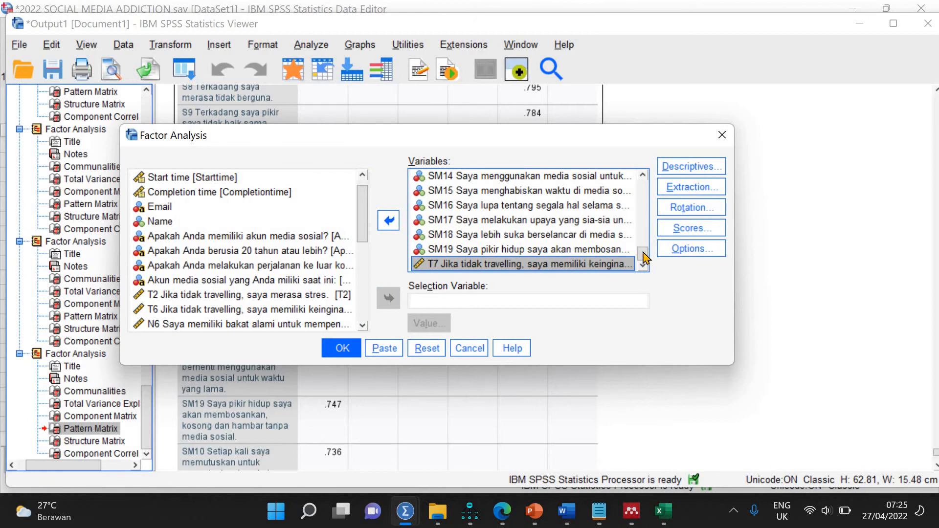
left_click_drag(646, 252, 642, 215)
left_click(457, 221)
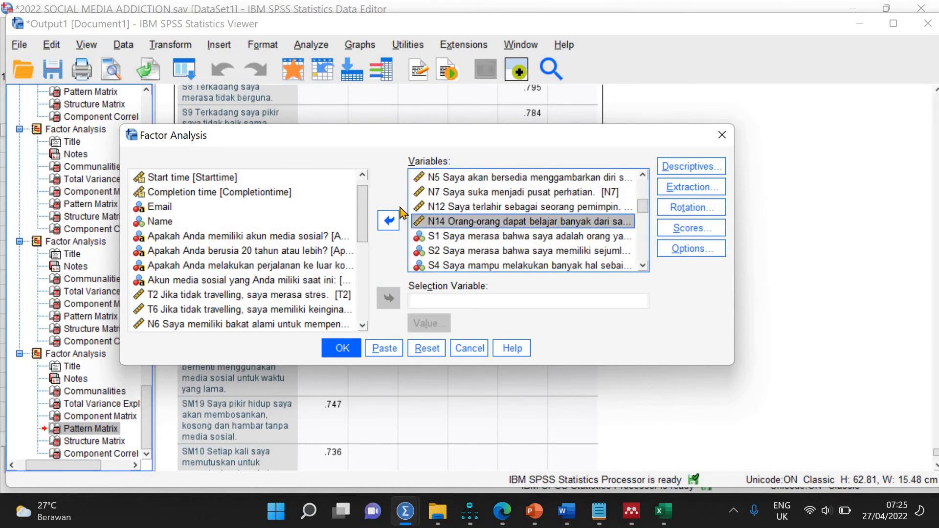
left_click(389, 220)
left_click(342, 348)
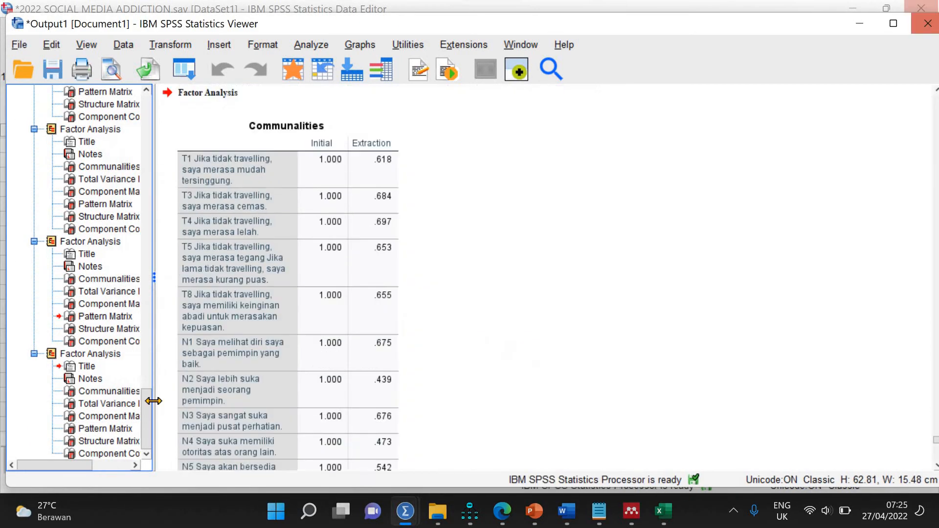
- Examine the Pattern Matrix of the analysis without N14 for items loading on more than one component
left_click(110, 429)
scroll(498, 319, "down", 10)
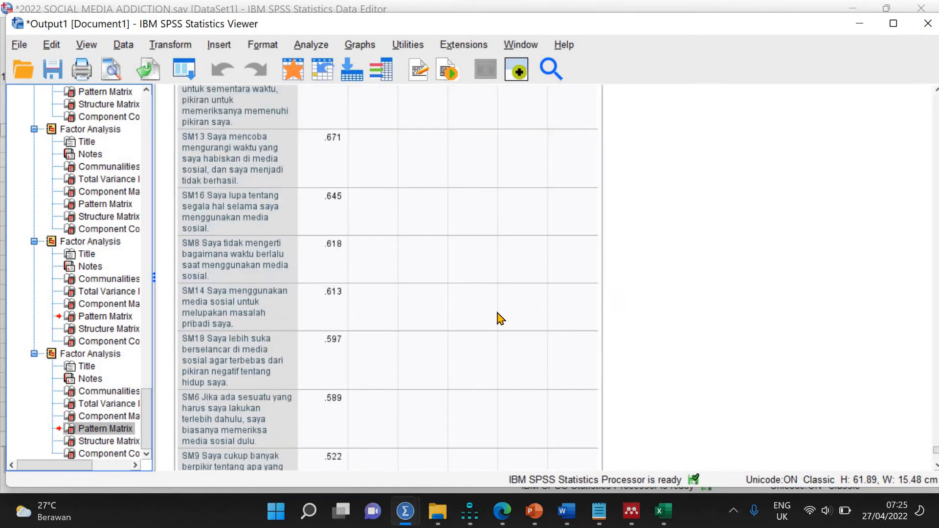
scroll(500, 318, "down", 8)
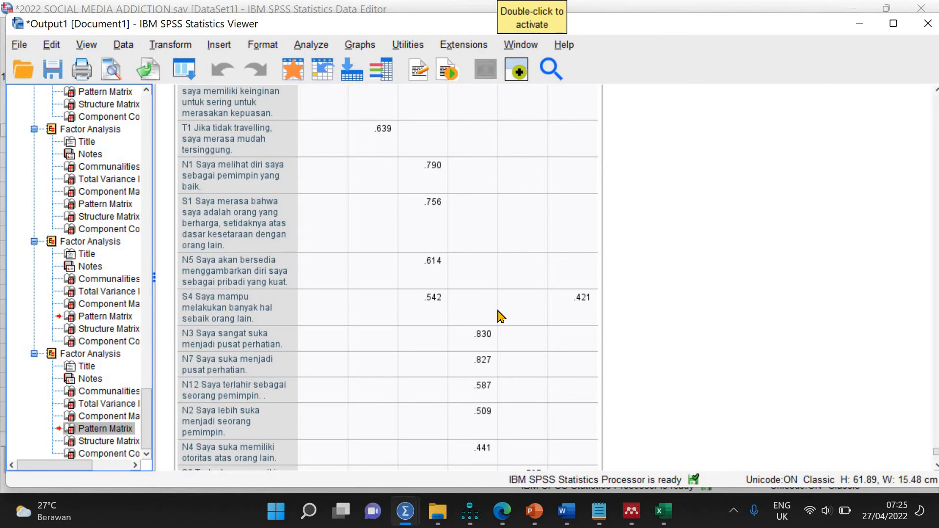
scroll(500, 317, "down", 5)
scroll(500, 317, "up", 5)
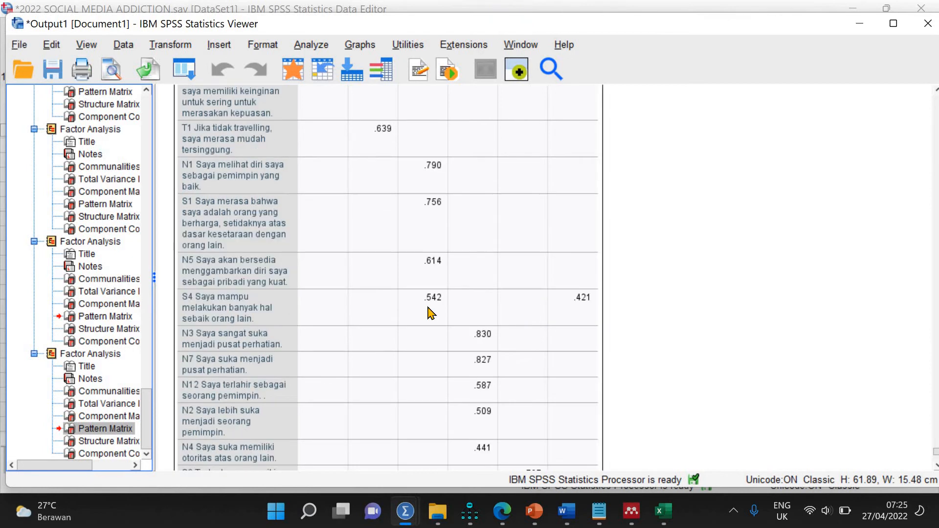
- Remove item T8 and the cross-loading item S4 from the factor analysis variables and rerun the analysis
left_click(323, 43)
mouse_move(420, 302)
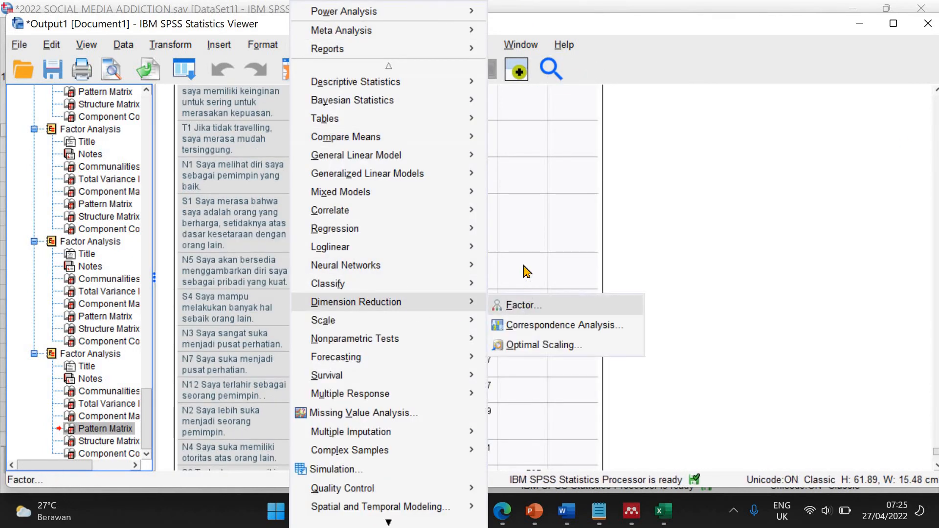
left_click(521, 305)
double_click(504, 236)
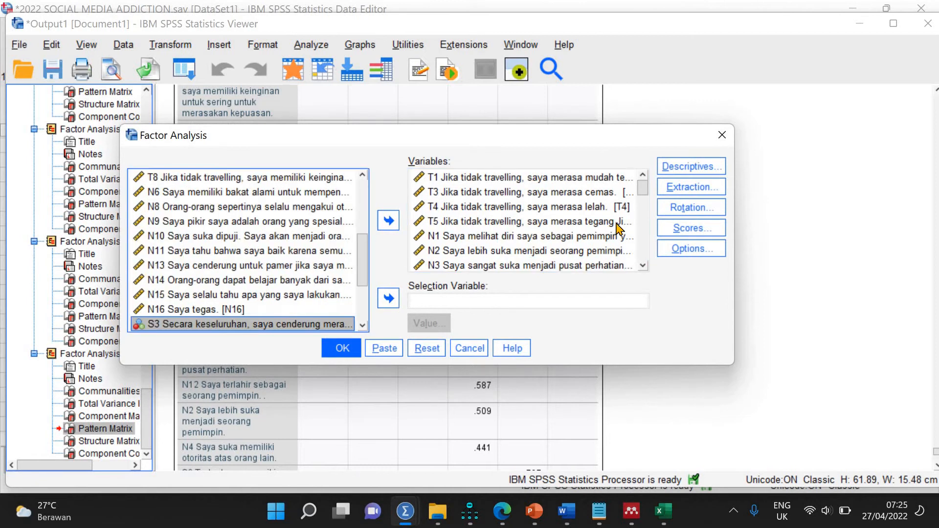
left_click_drag(643, 188, 648, 213)
left_click(521, 235)
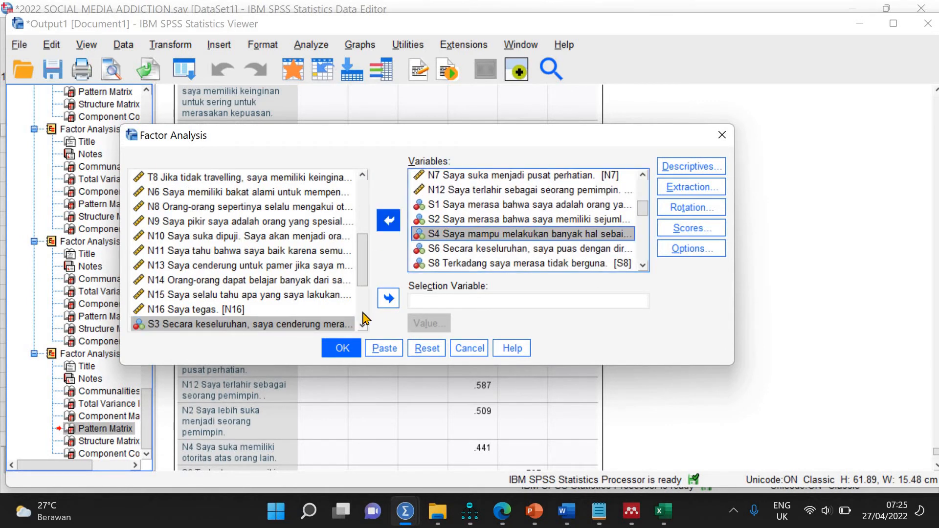
left_click(389, 220)
left_click(342, 349)
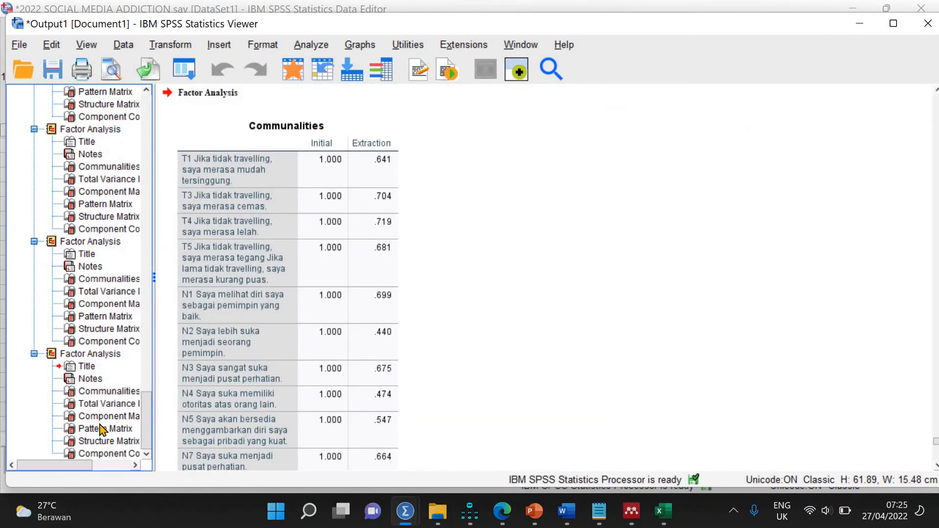
- Examine the Pattern Matrix and Structure Matrix of the analysis without T8 and S4 for cross-loadings and the grouping of items
left_click(101, 430)
scroll(346, 288, "down", 10)
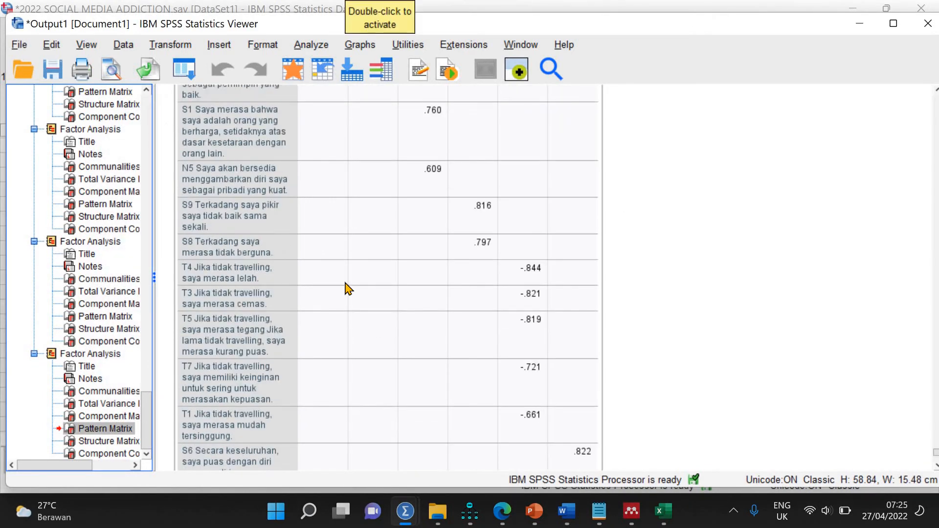
scroll(347, 290, "down", 5)
scroll(348, 289, "up", 5)
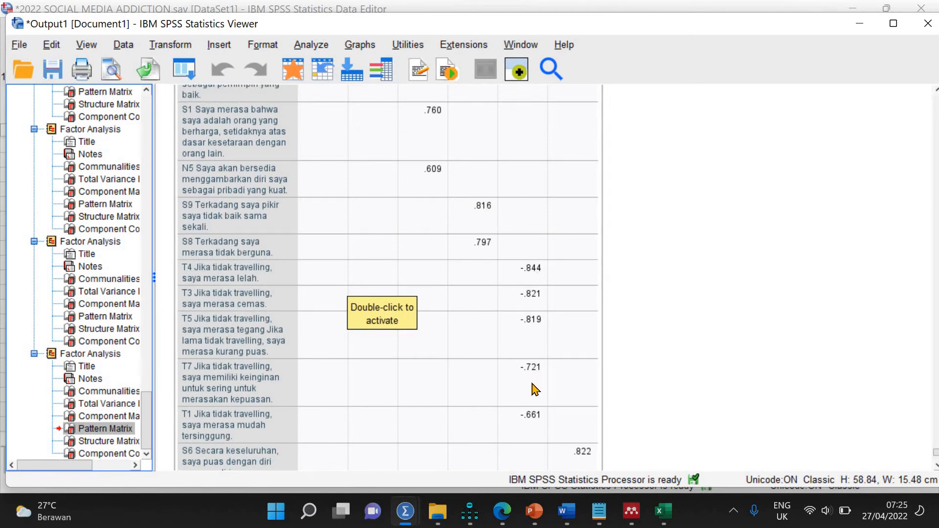
scroll(620, 403, "down", 8)
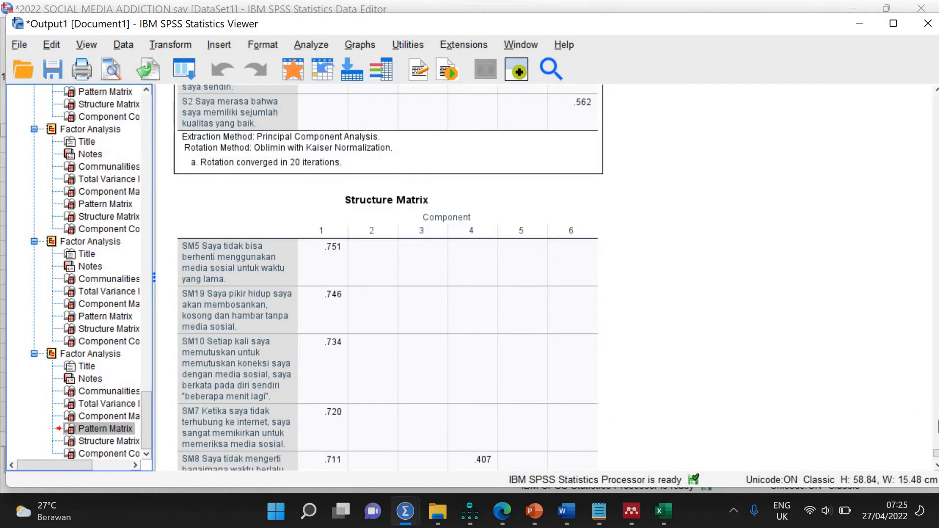
scroll(936, 456, "down", 4)
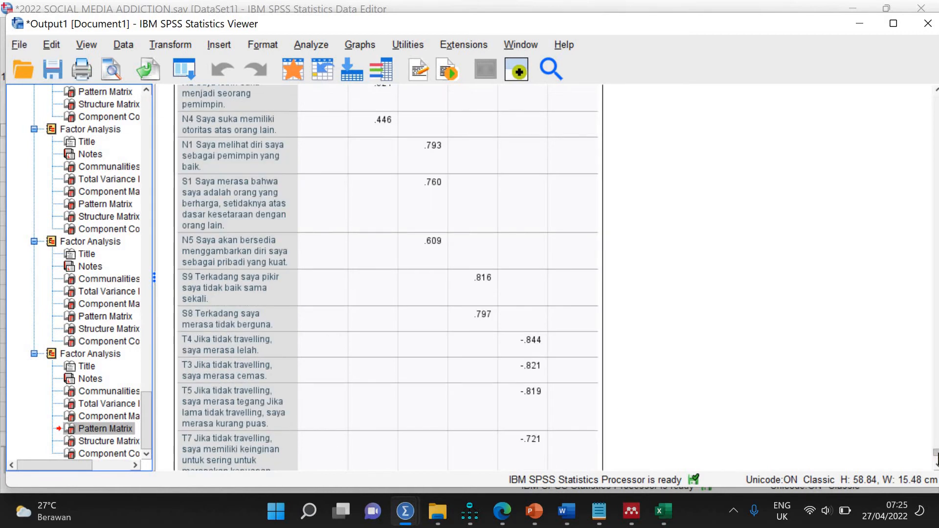
scroll(936, 456, "down", 5)
scroll(936, 456, "down", 5)
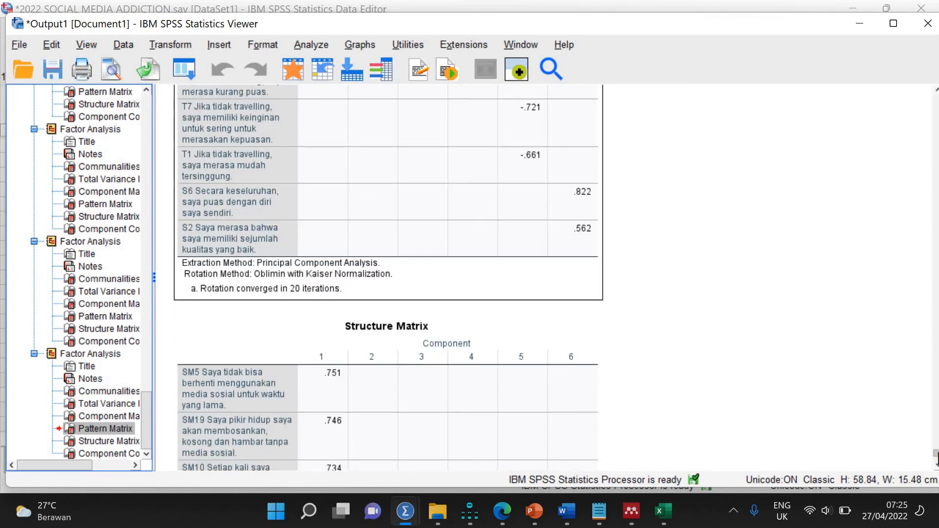
scroll(936, 456, "down", 5)
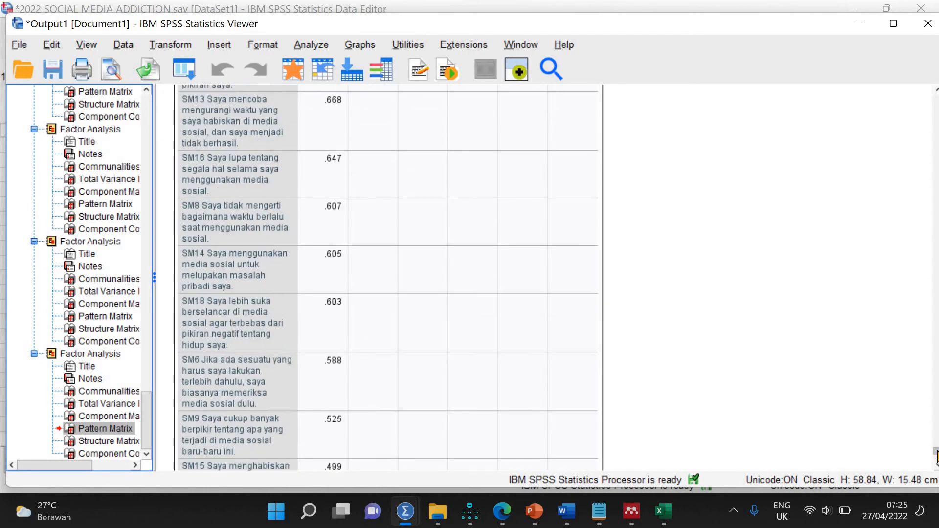
scroll(937, 455, "up", 10)
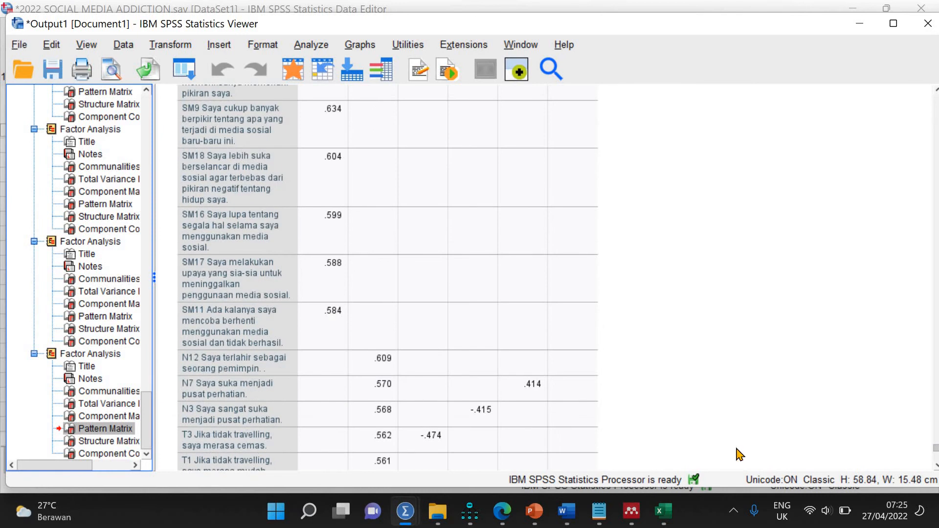
- Copy the Component Matrix of the last factor analysis from the SPSS output and paste it into a new sheet of the Excel workbook
left_click(290, 220)
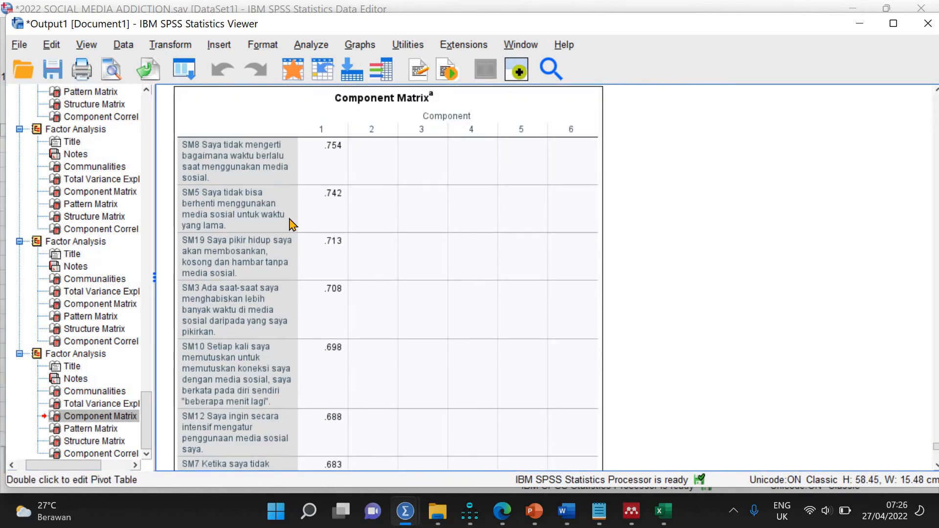
right_click(292, 224)
left_click(312, 268)
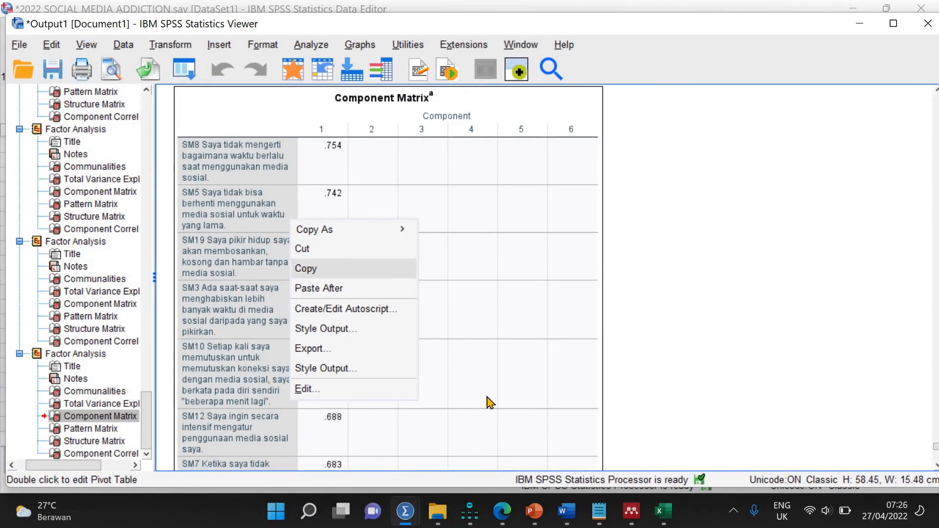
left_click(661, 511)
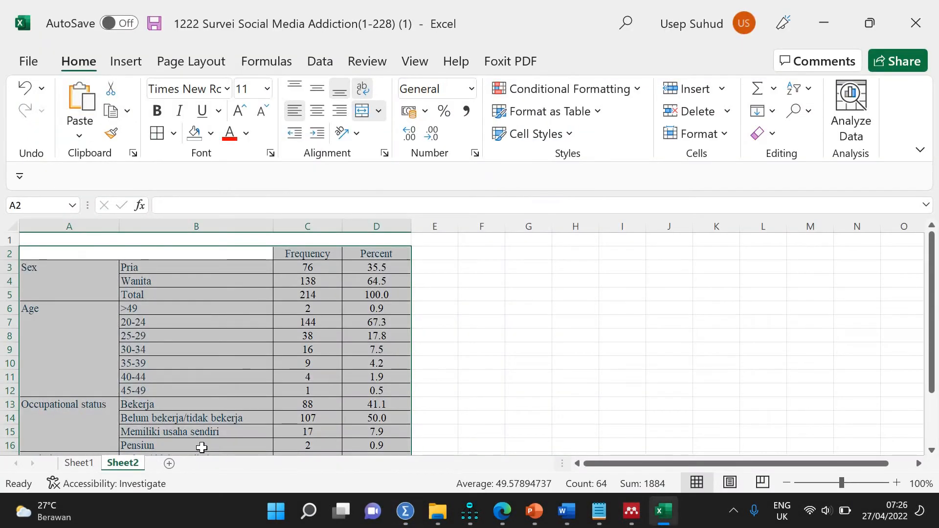
left_click(169, 465)
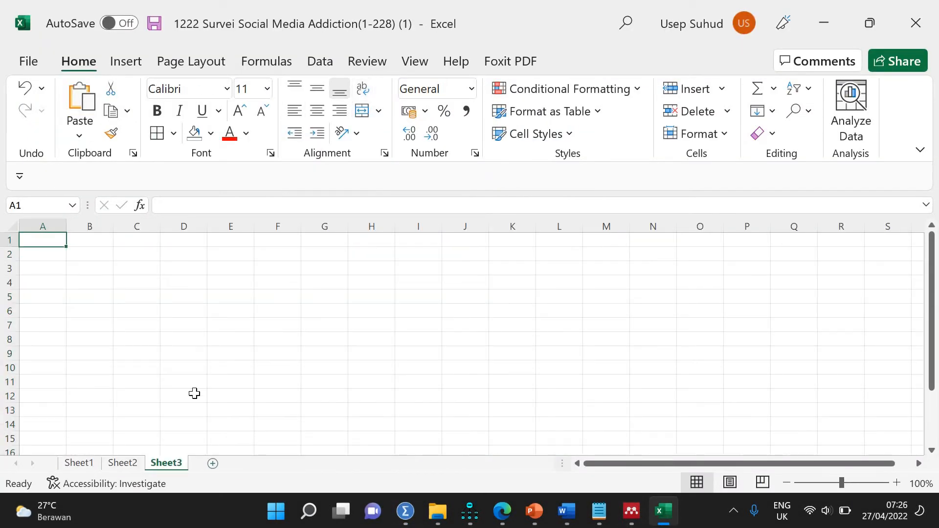
key("ctrl+v")
left_click(425, 338)
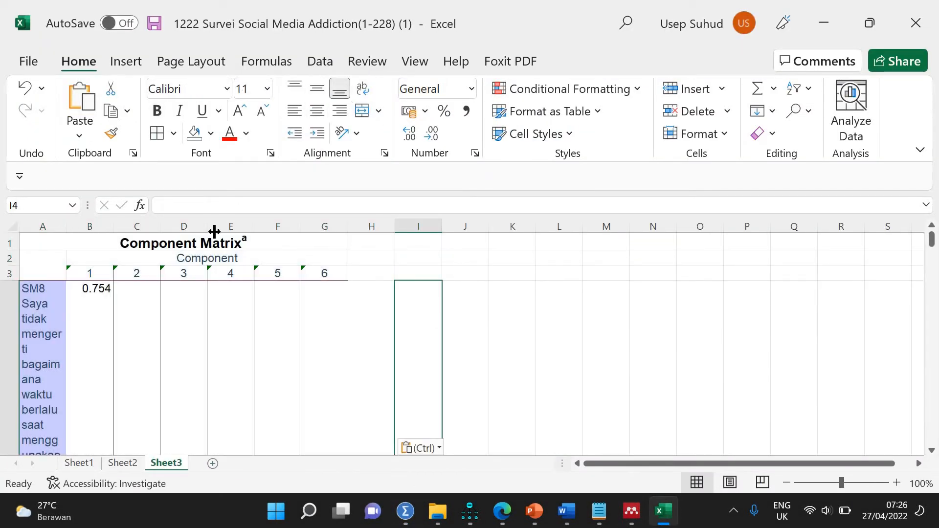
- Widen column A to fit the item texts and set the whole sheet to Times New Roman, size 11
left_click_drag(67, 230, 303, 230)
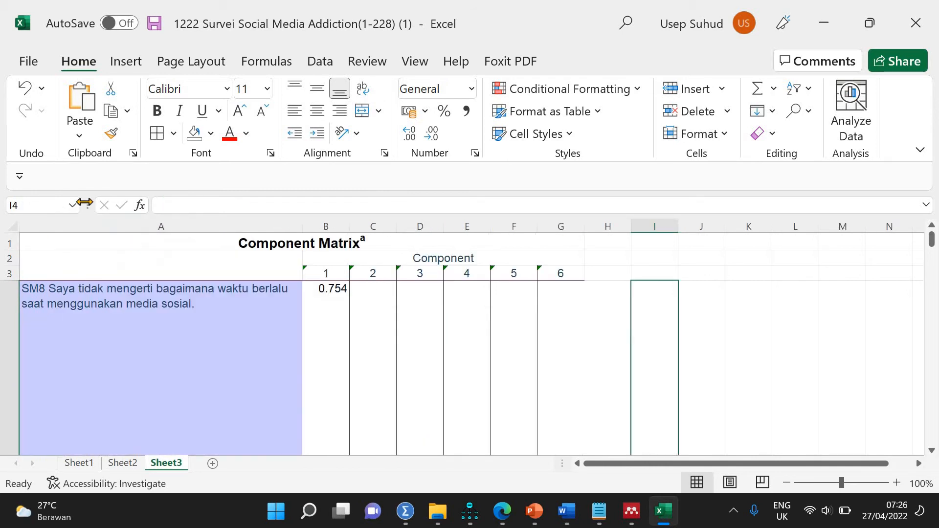
left_click(13, 225)
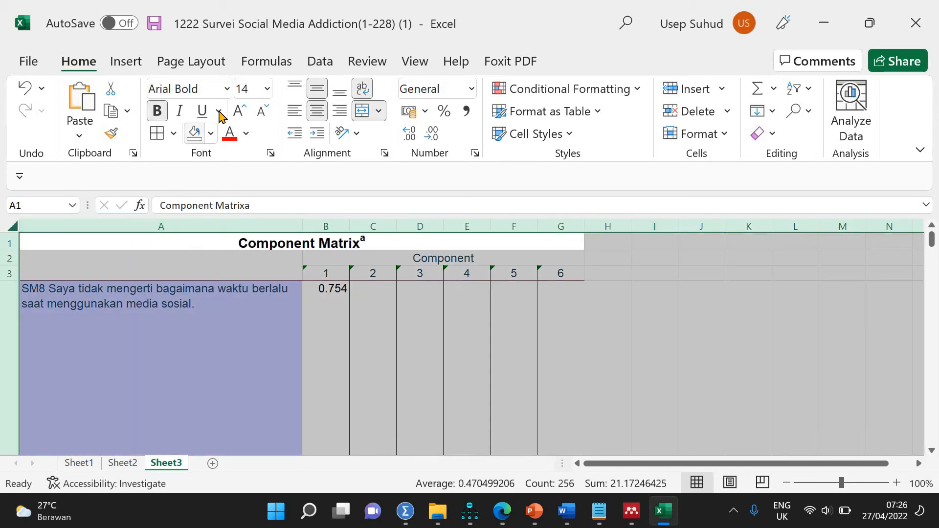
left_click(226, 89)
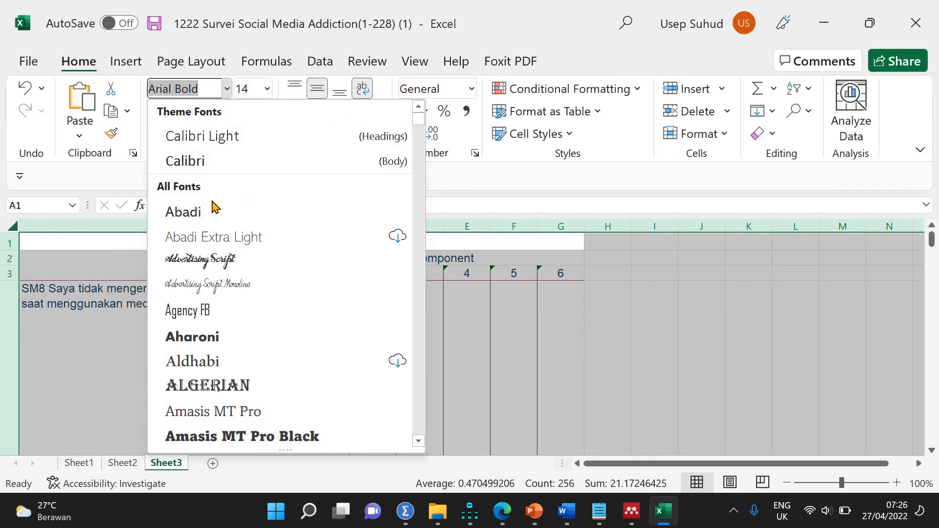
type("Times New Roman")
key("Return")
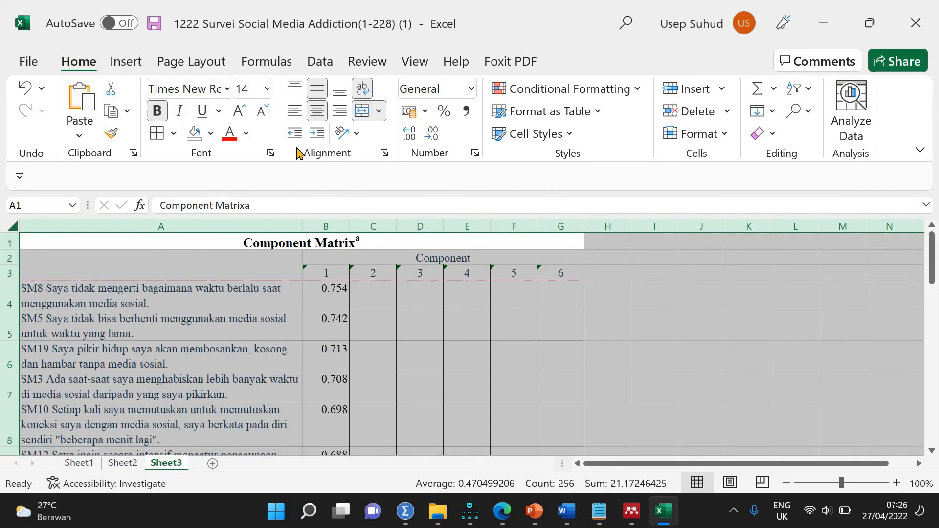
left_click(267, 89)
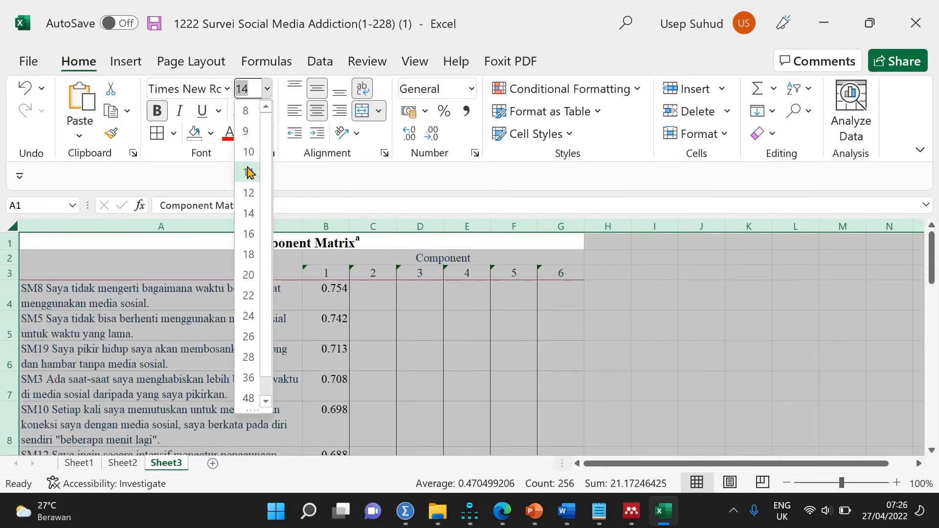
left_click(247, 171)
- Align the values in columns B to G of the Component Matrix to the top and centre them horizontally
left_click_drag(325, 227, 563, 247)
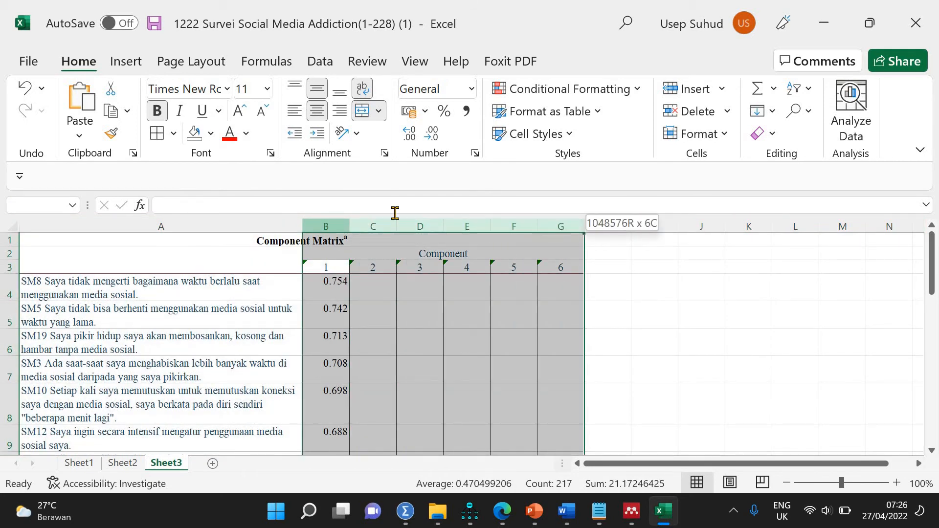
left_click(317, 89)
left_click(317, 90)
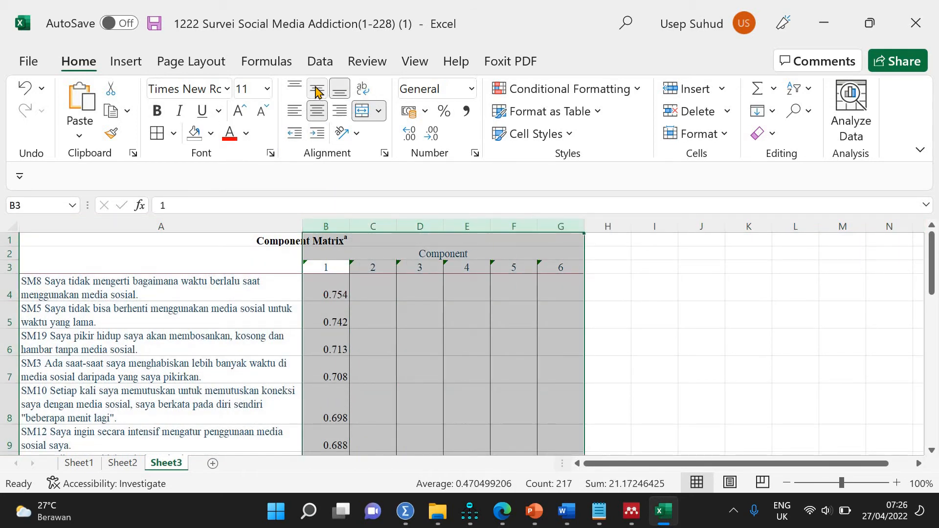
left_click(297, 92)
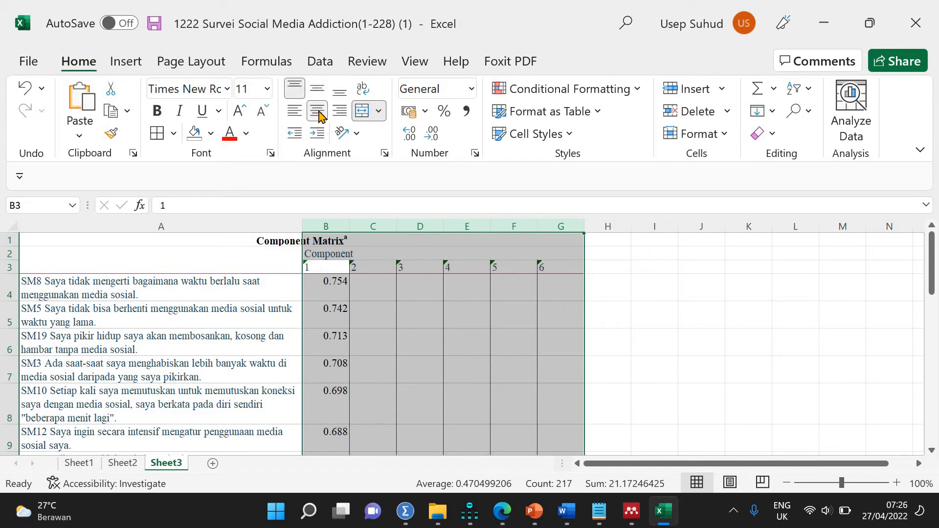
left_click(318, 112)
left_click(369, 313)
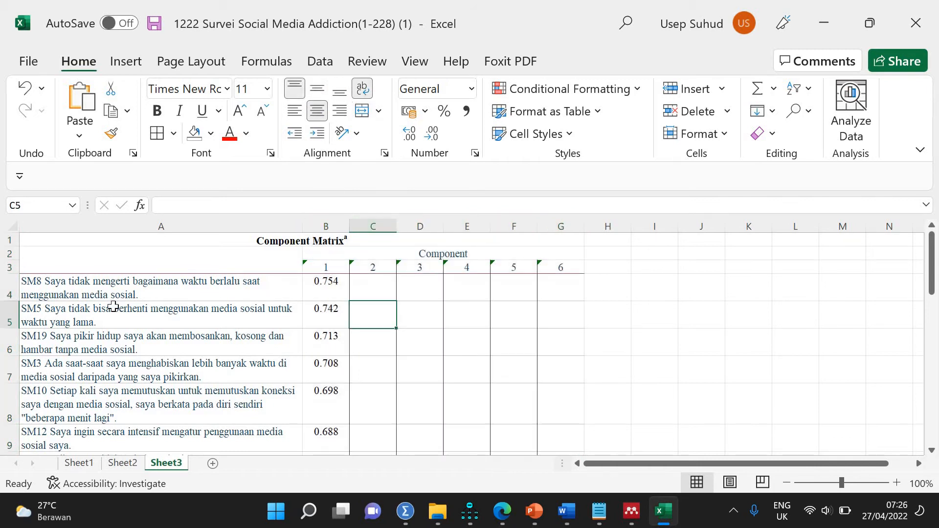
left_click_drag(113, 267, 325, 404)
scroll(685, 348, "up", 8)
left_click(685, 348)
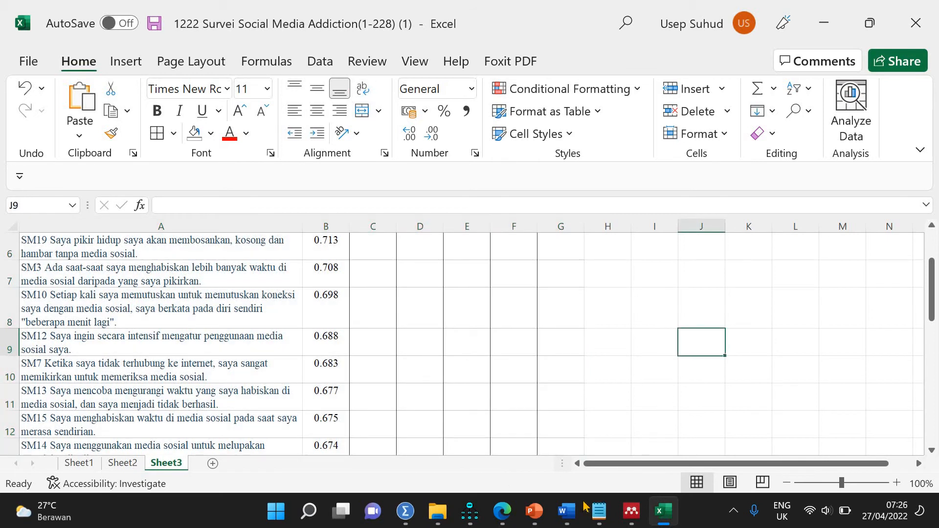
- Copy the Pattern Matrix of the last factor analysis from the SPSS output and paste it into another new sheet in Excel
left_click(405, 512)
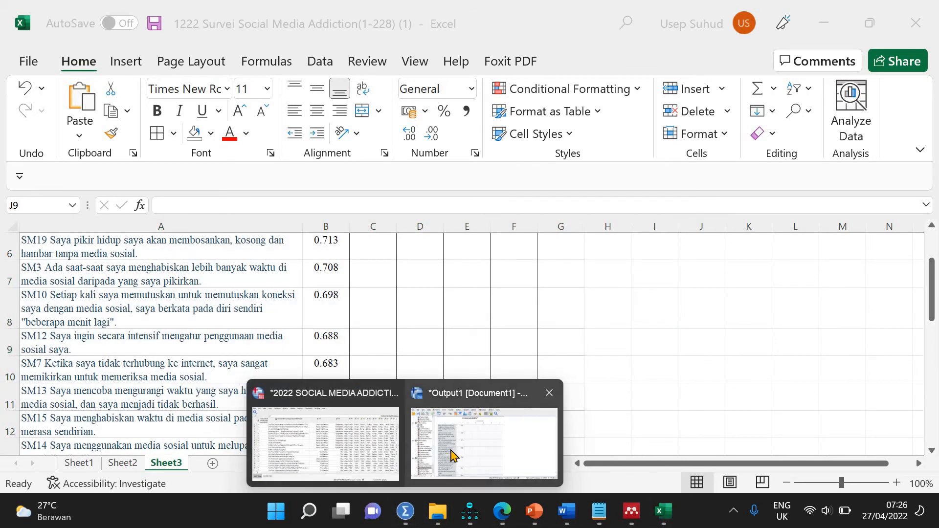
left_click(420, 421)
double_click(97, 429)
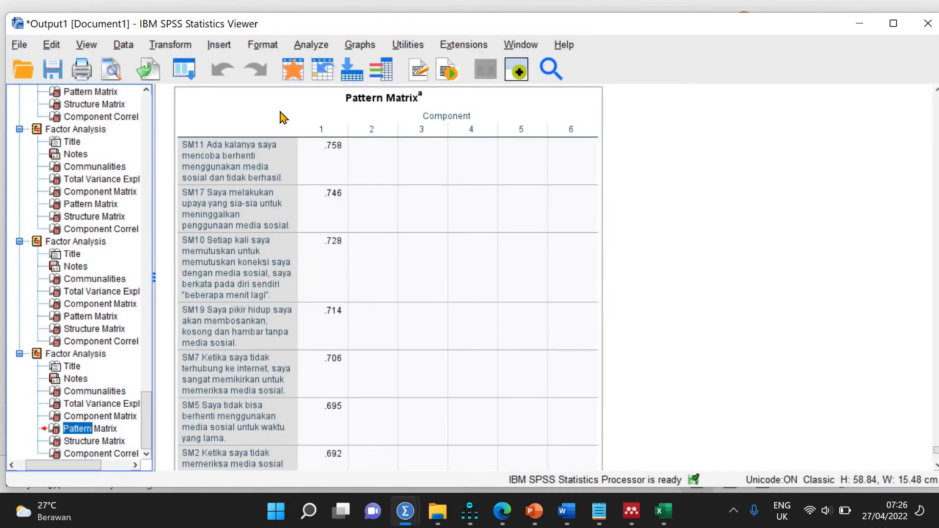
left_click(282, 118)
right_click(282, 118)
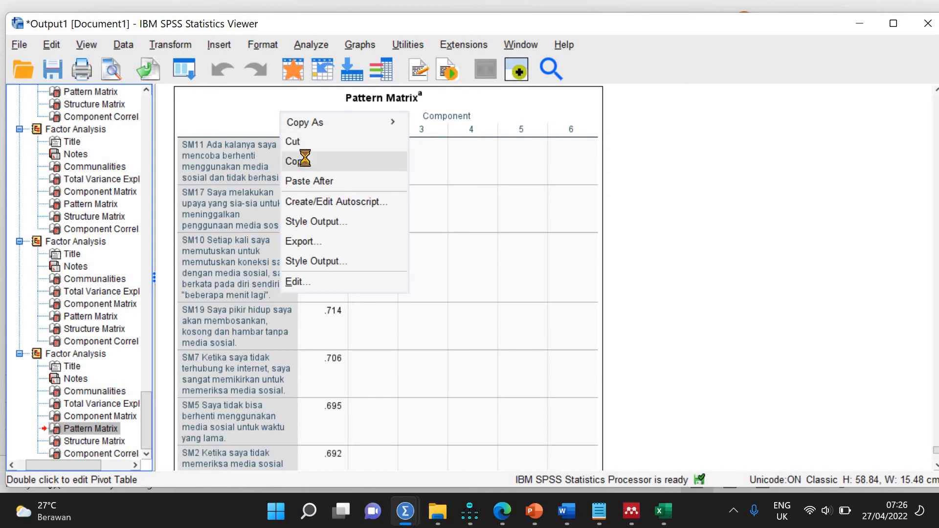
left_click(306, 160)
left_click(661, 512)
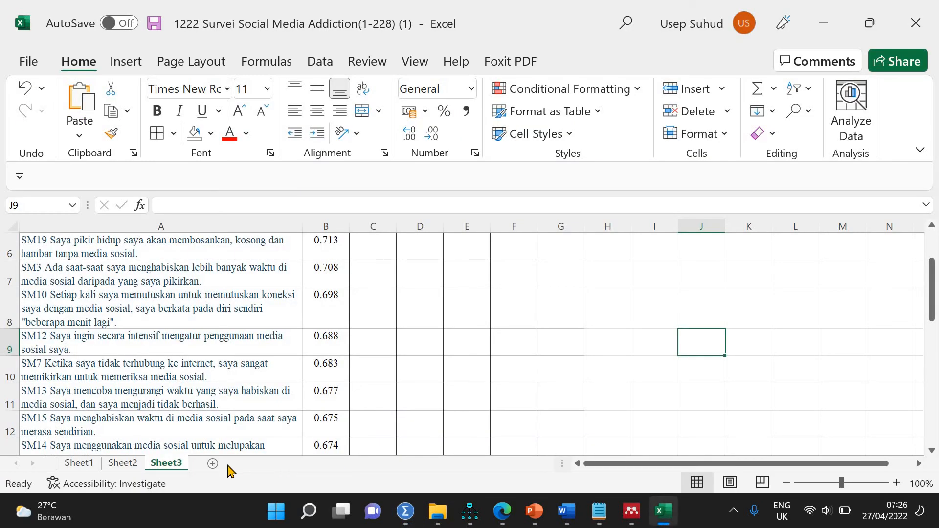
left_click(213, 464)
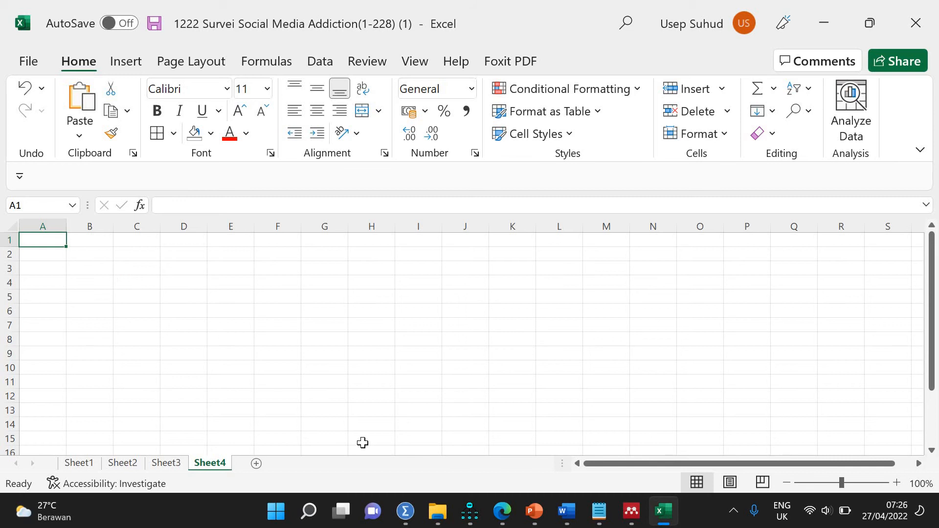
key("ctrl+v")
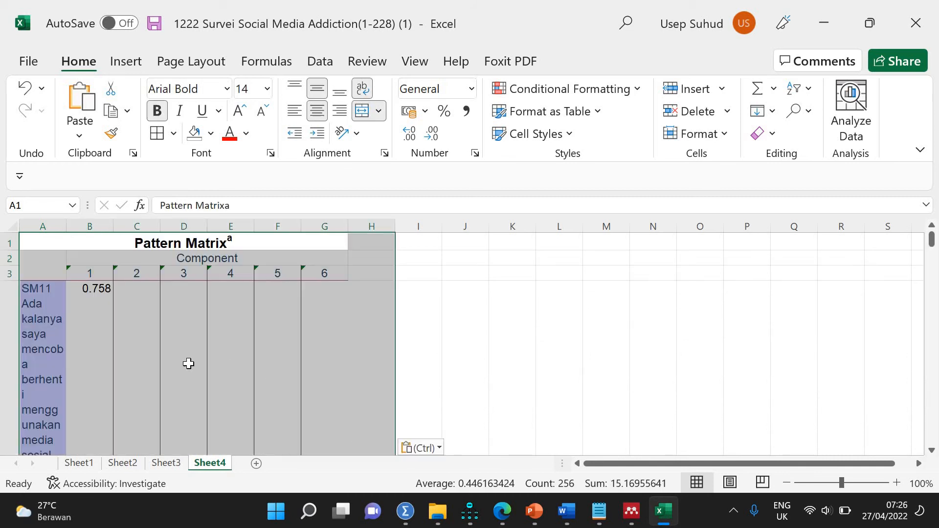
- Format the pasted Pattern Matrix in Times New Roman, size 11, without bold or fill and with the automatic font colour
left_click(226, 89)
type("tim")
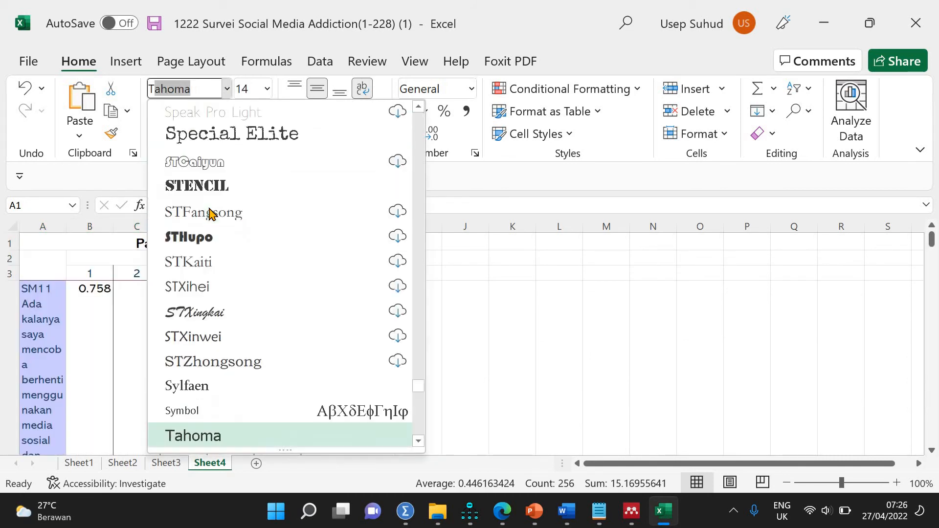
key("Return")
left_click(268, 89)
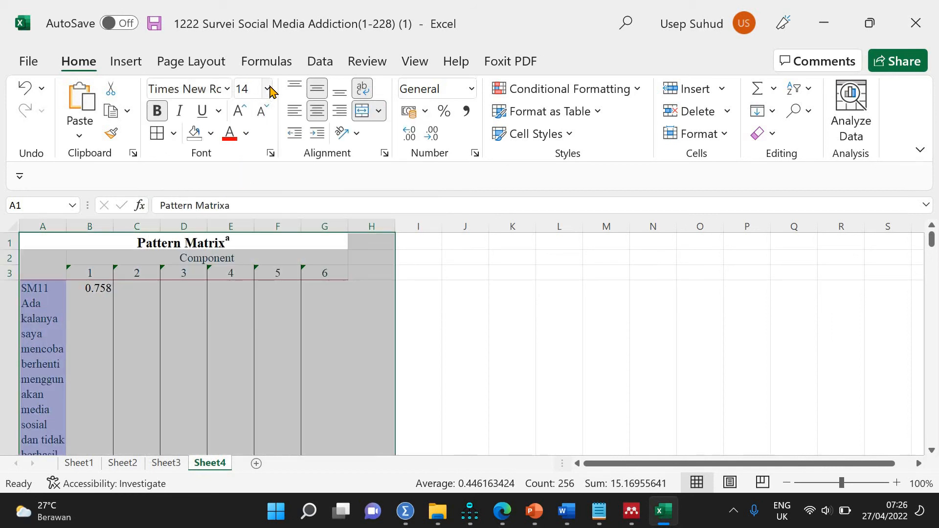
left_click(251, 174)
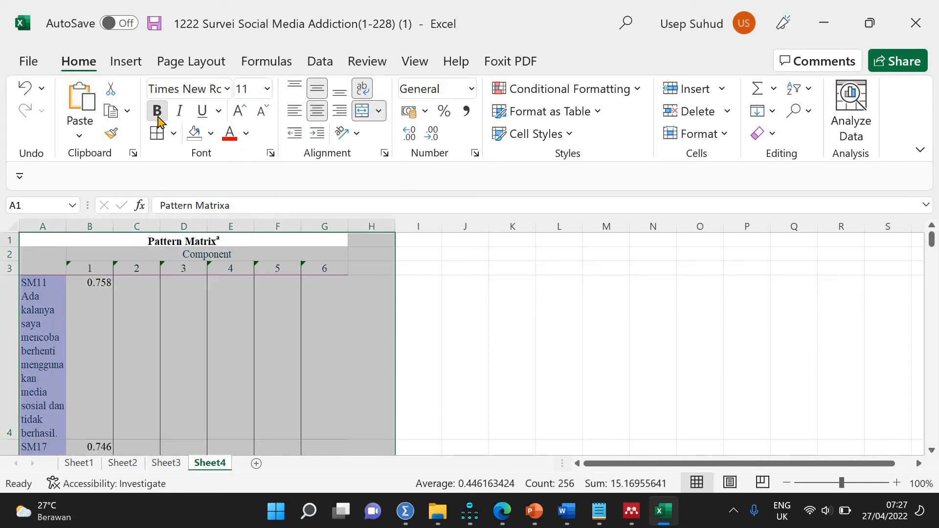
left_click(157, 112)
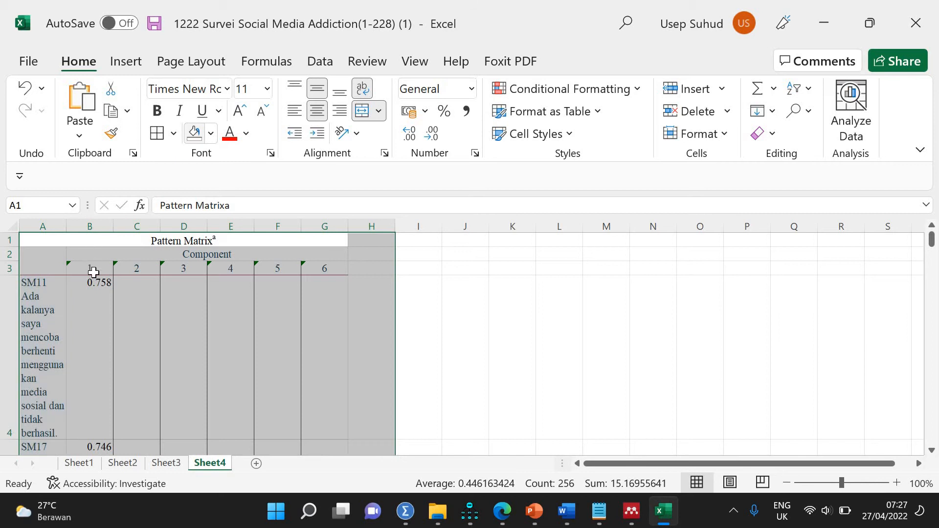
left_click(246, 137)
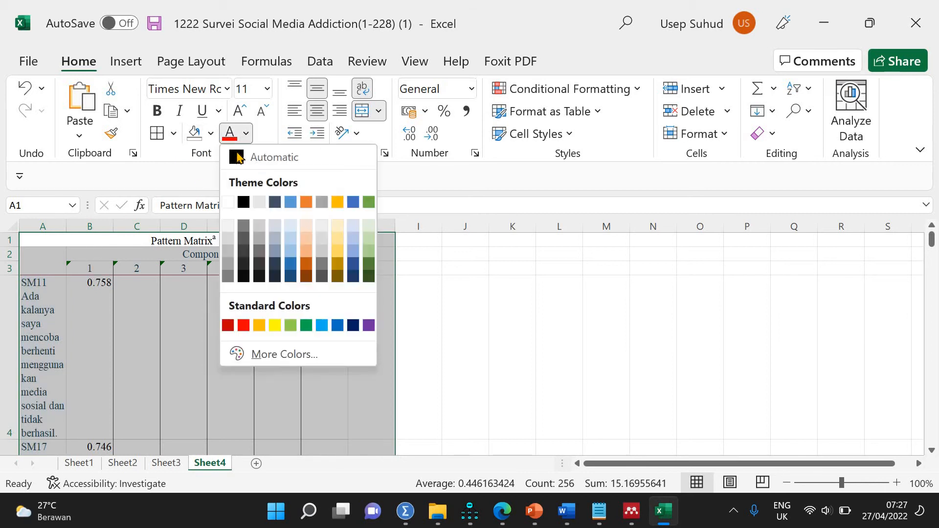
left_click(271, 155)
left_click(184, 336)
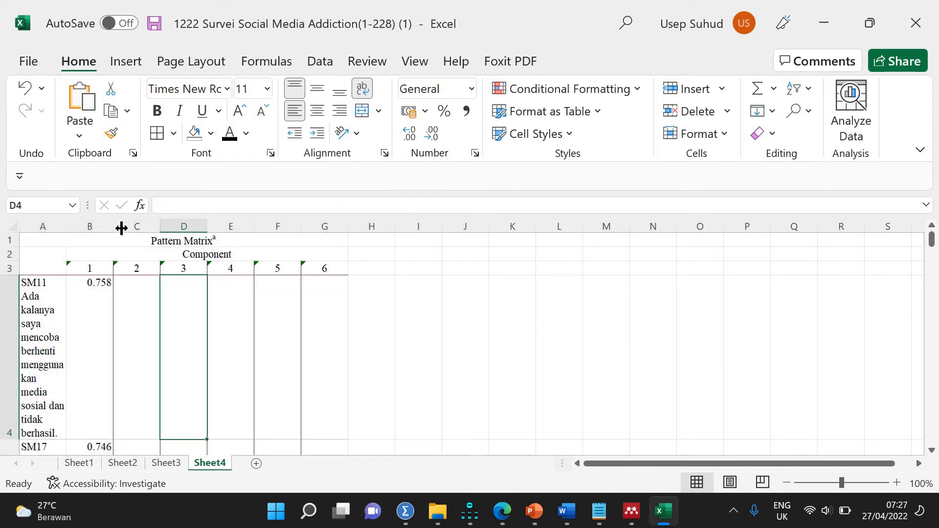
- Widen column A to about 52 and reapply font size 11 to the whole sheet so the row heights fit the text
left_click_drag(122, 228, 306, 230)
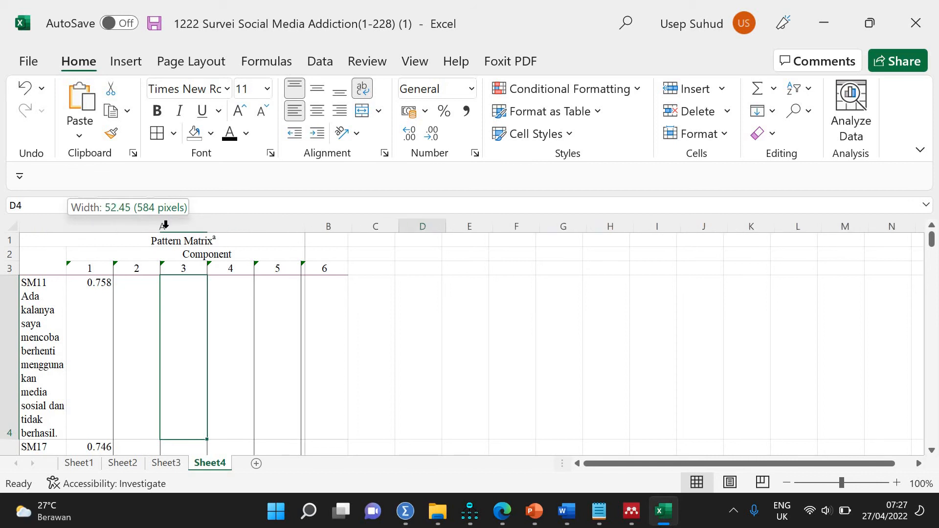
left_click(11, 224)
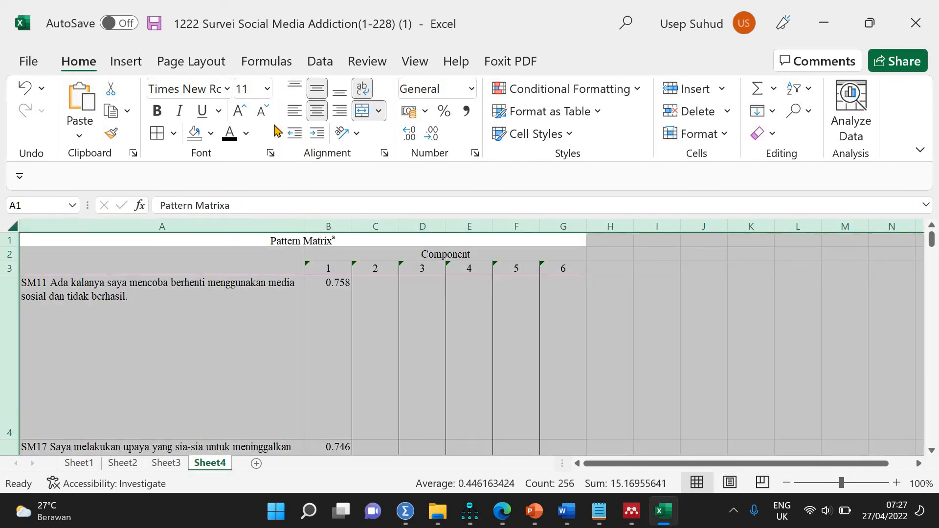
left_click(268, 89)
left_click(255, 169)
left_click(375, 290)
- Centre the loadings in columns B to G of the Pattern Matrix horizontally
left_click_drag(336, 228, 555, 230)
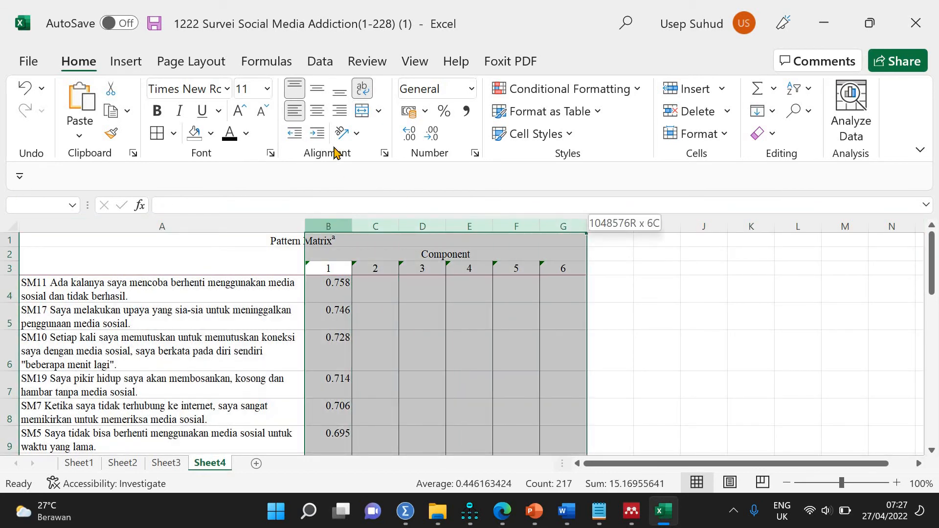
left_click(317, 111)
left_click(317, 112)
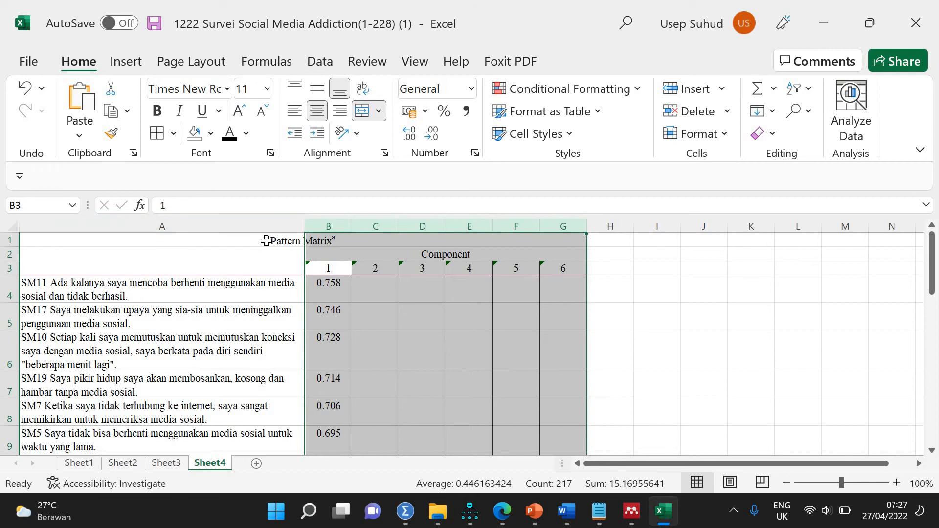
- Delete the Pattern Matrix title in row 1 and the Component heading in row 2
left_click(266, 241)
key("Delete")
left_click(406, 253)
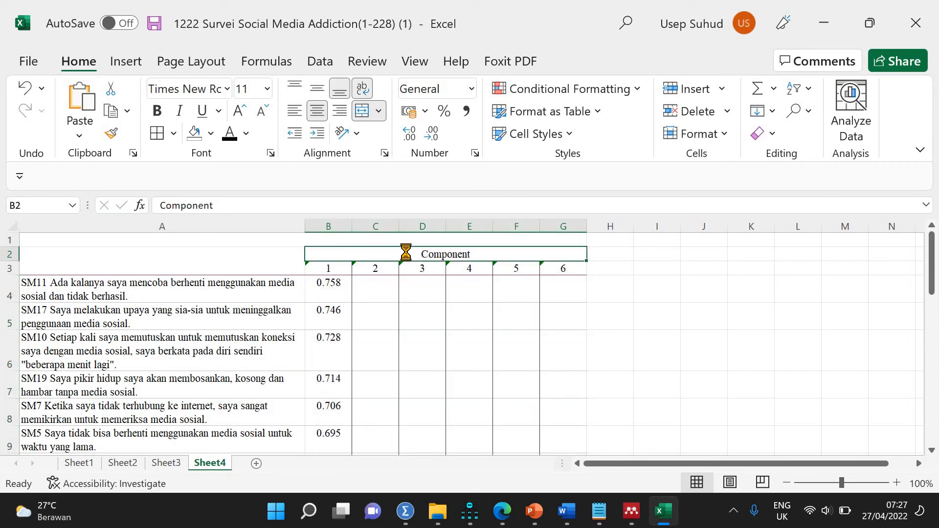
key("Delete")
- Apply borders to all cells of the Pattern Matrix table, from the header in row 2 down to item S2 in row 38
left_click_drag(261, 264, 293, 171)
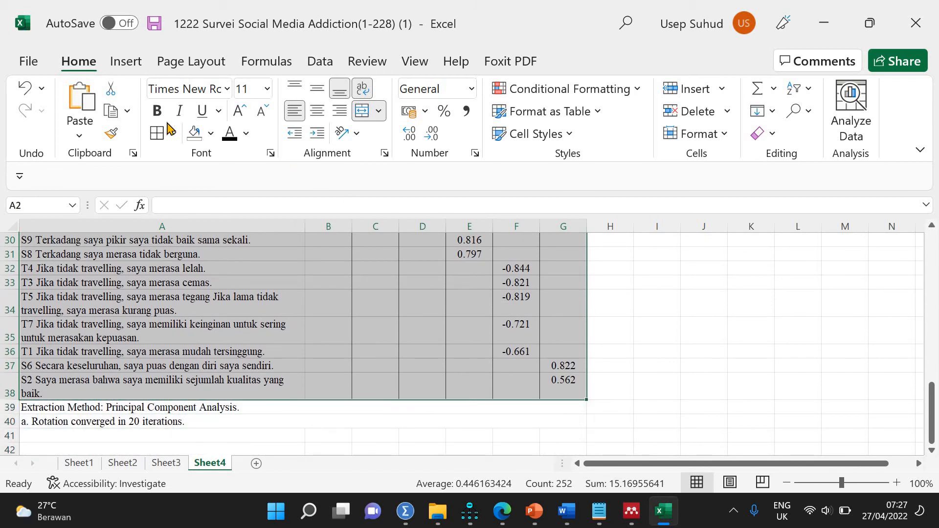
scroll(431, 346, "up", 10)
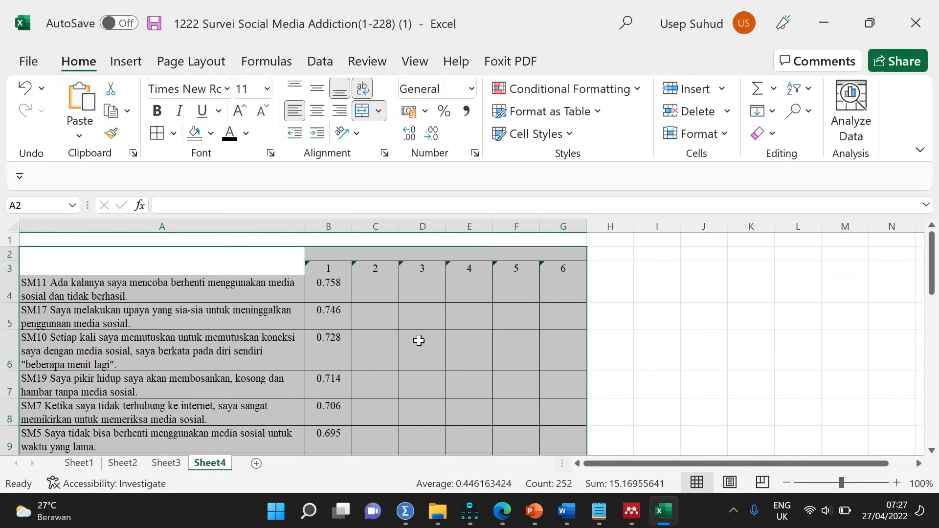
left_click(419, 341)
left_click(73, 284)
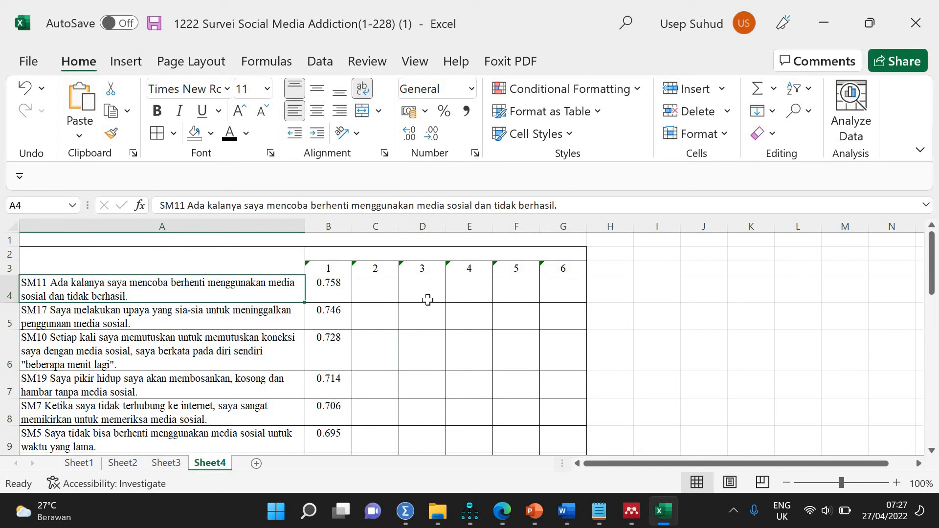
- Go through the Pattern Matrix items from SM11 down to S8, checking which component each item loads on
key("Down")
key("Down")
key("Down")
key("Down")
key("Down")
key("Down")
key("Down")
key("Down")
key("Down")
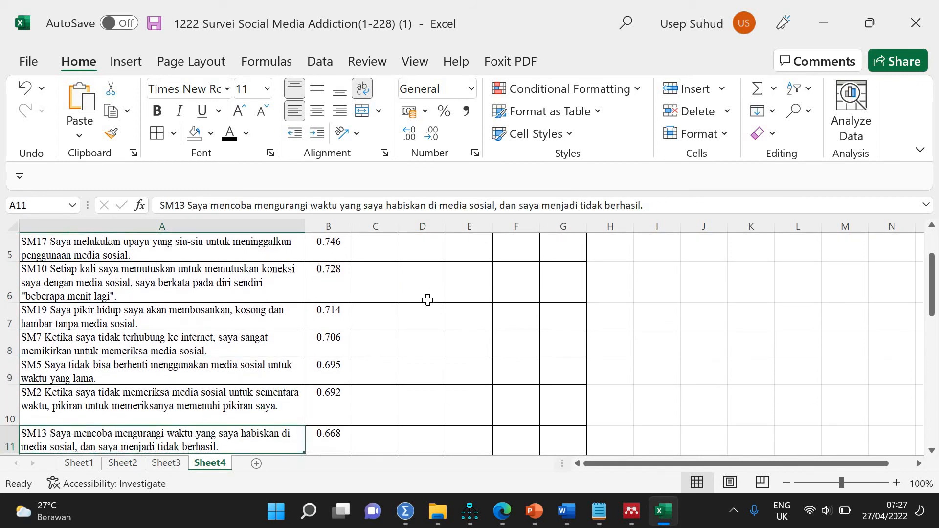
key("Down")
key("Down")
key("Down")
key("Down")
key("Down")
key("Down")
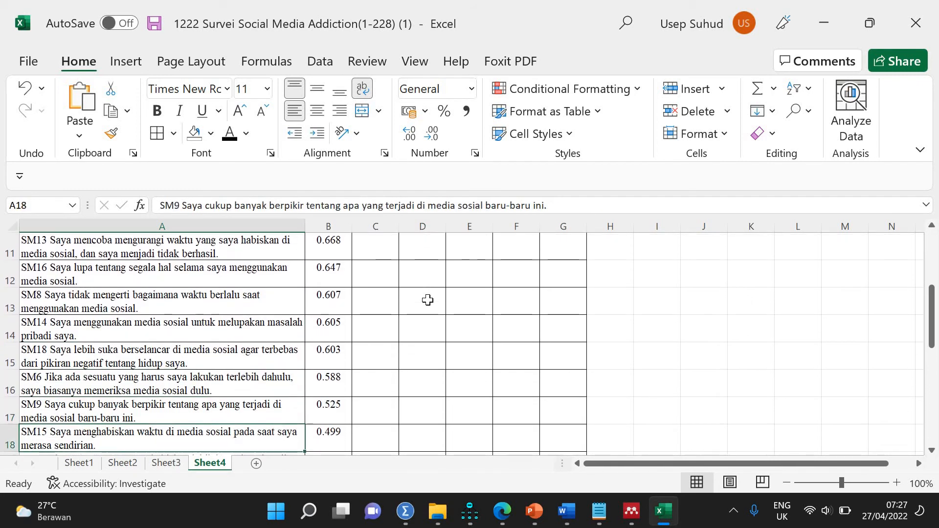
key("Down")
key("Down")
key("Down")
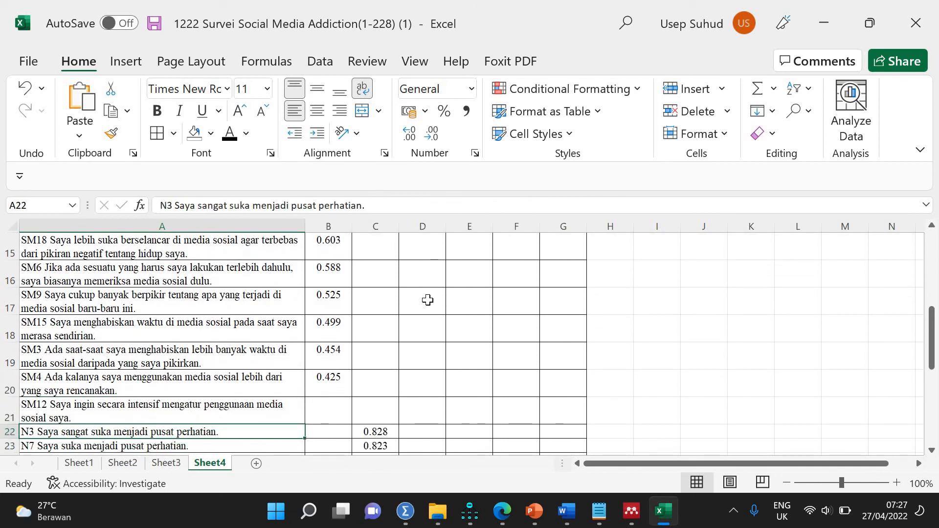
key("Down")
key("Down")
key("Down")
key("Down")
key("Down")
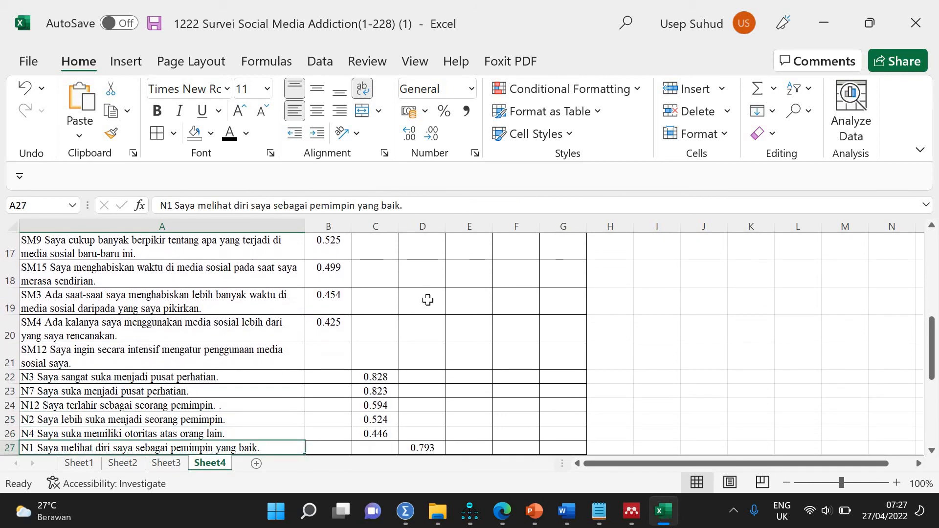
key("Down")
key("Down")
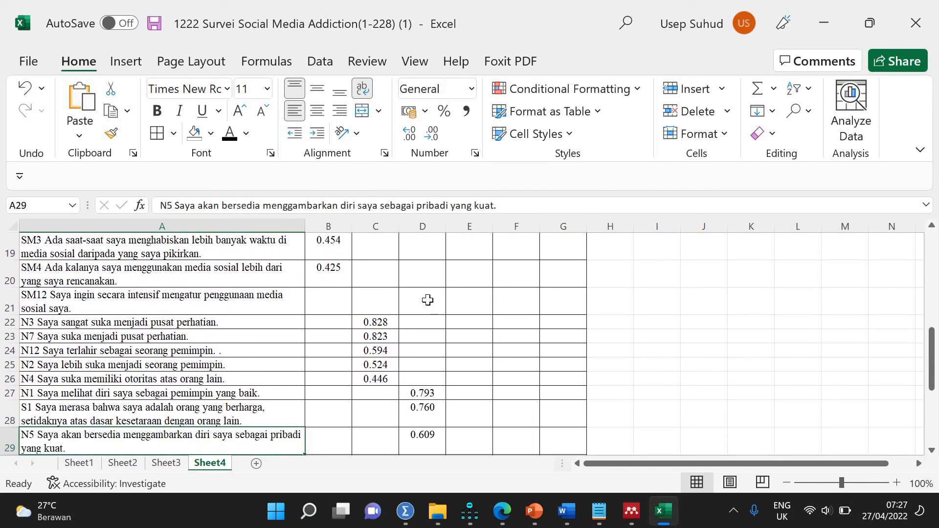
key("Up")
key("Up")
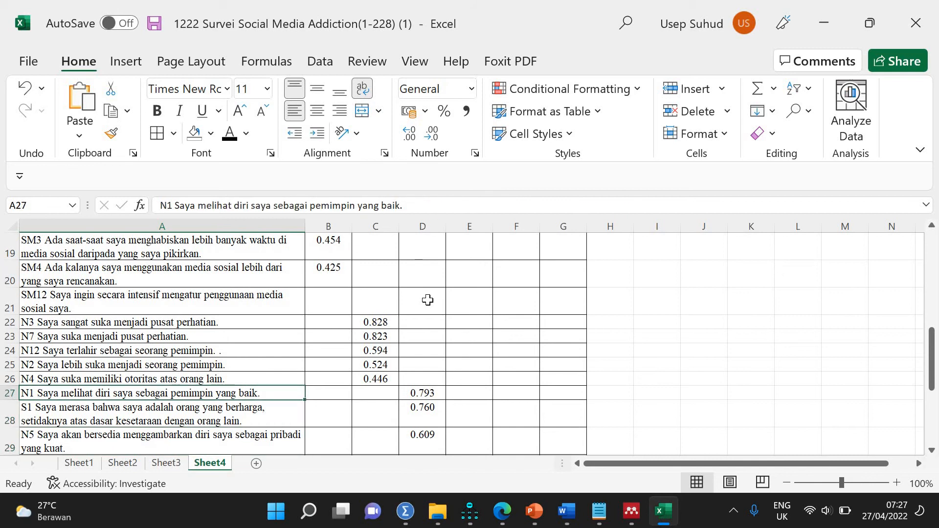
key("Down")
key("Down")
key("Down")
key("Down")
key("Down")
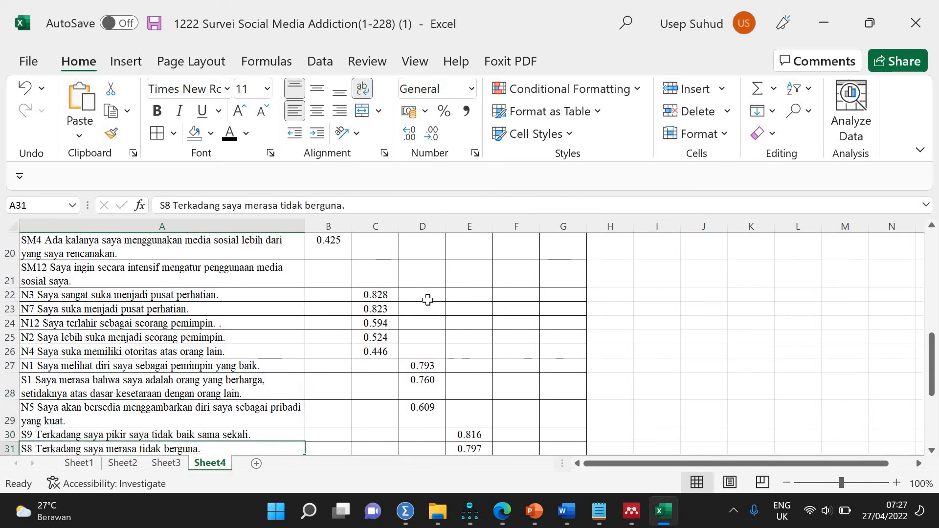
- Highlight items N1 and S1 in cells A27 and A28 with a yellow fill
left_click(130, 341)
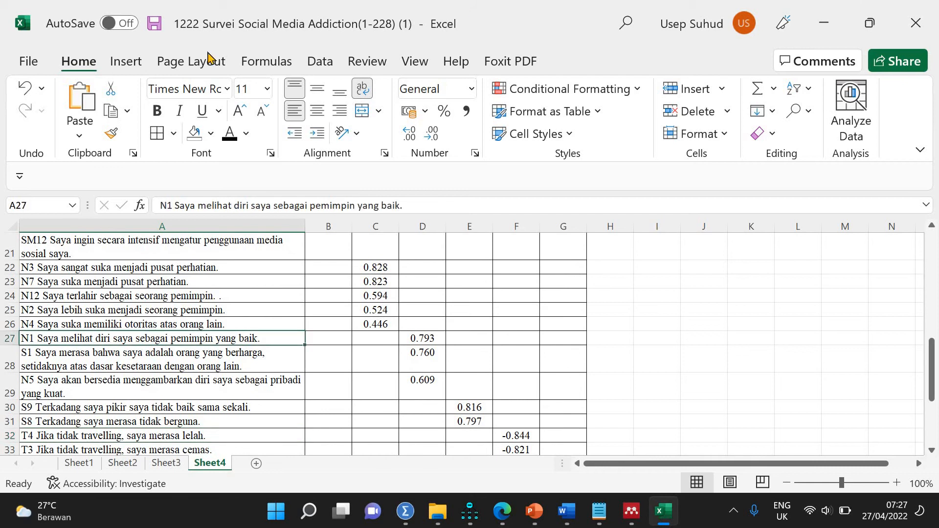
left_click(212, 134)
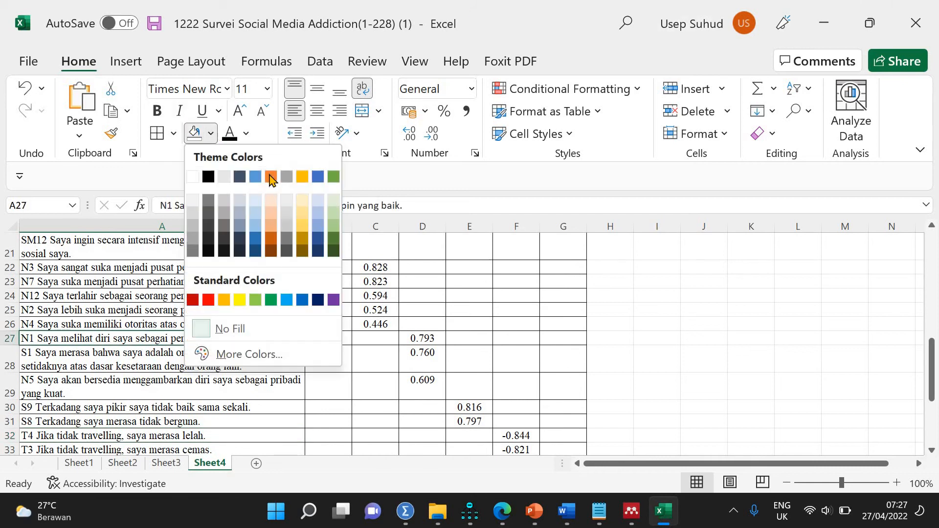
left_click(239, 300)
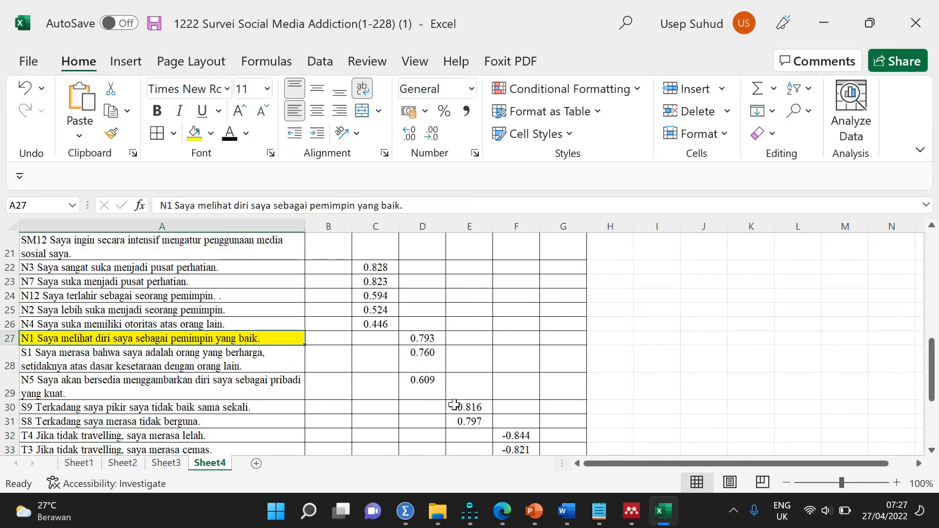
left_click(78, 387)
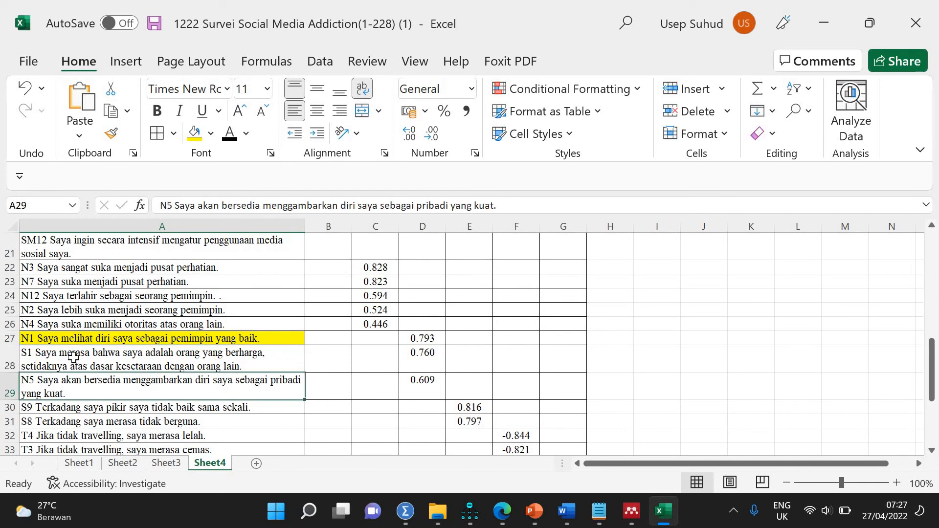
left_click(74, 338)
left_click(75, 359, "ctrl")
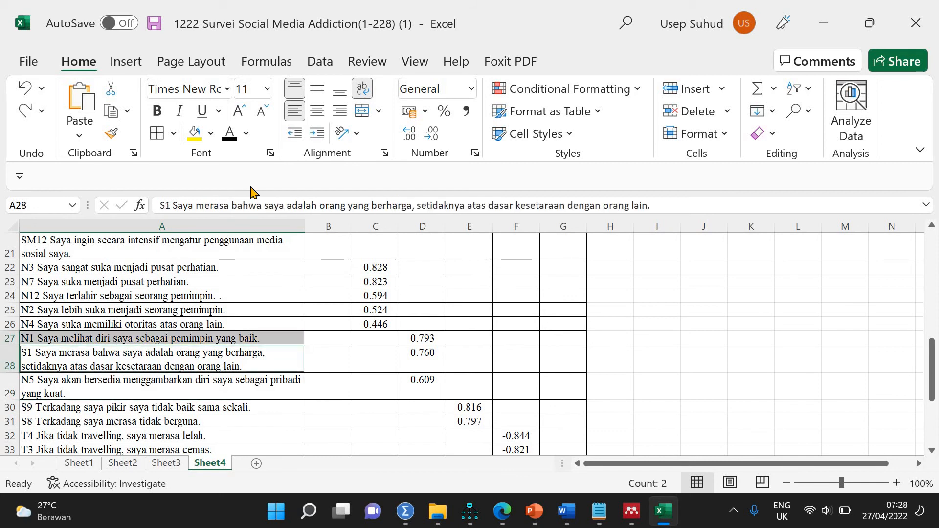
left_click(199, 141)
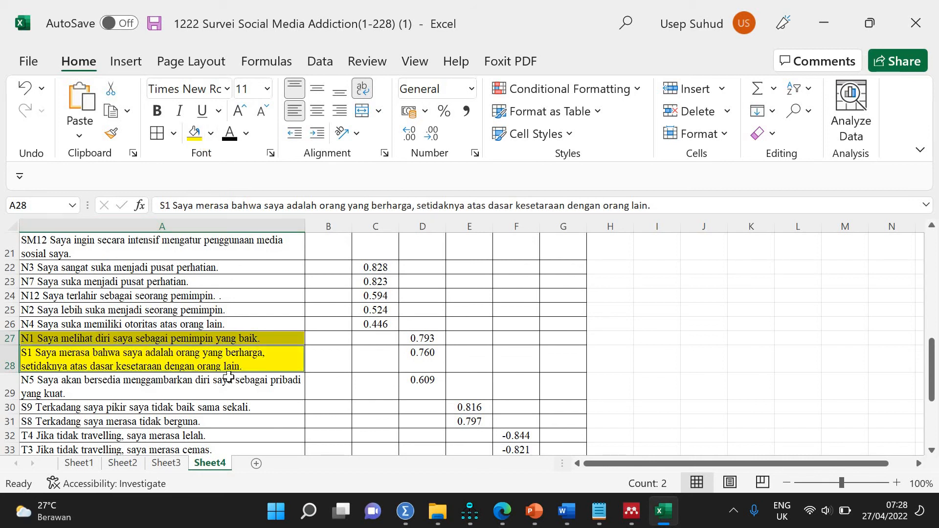
scroll(746, 405, "down", 4)
left_click_drag(932, 440, 932, 409)
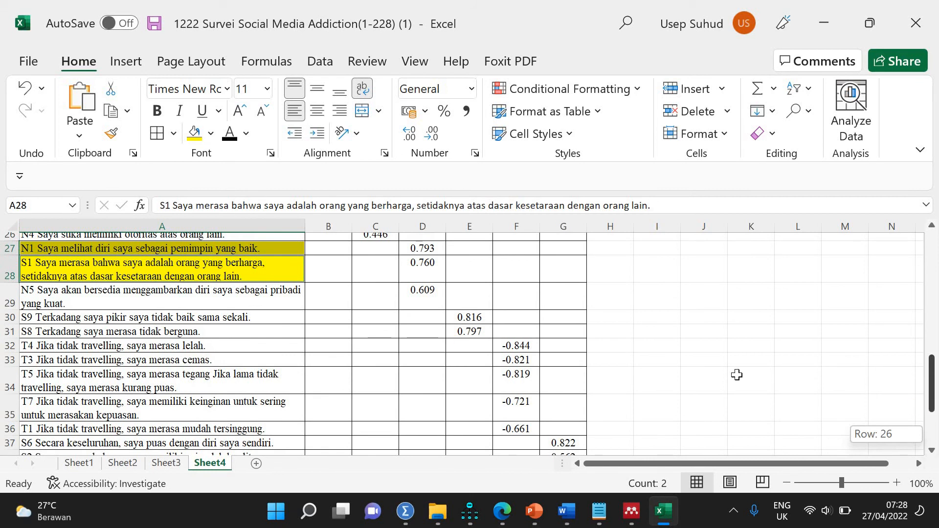
left_click_drag(473, 324, 476, 333)
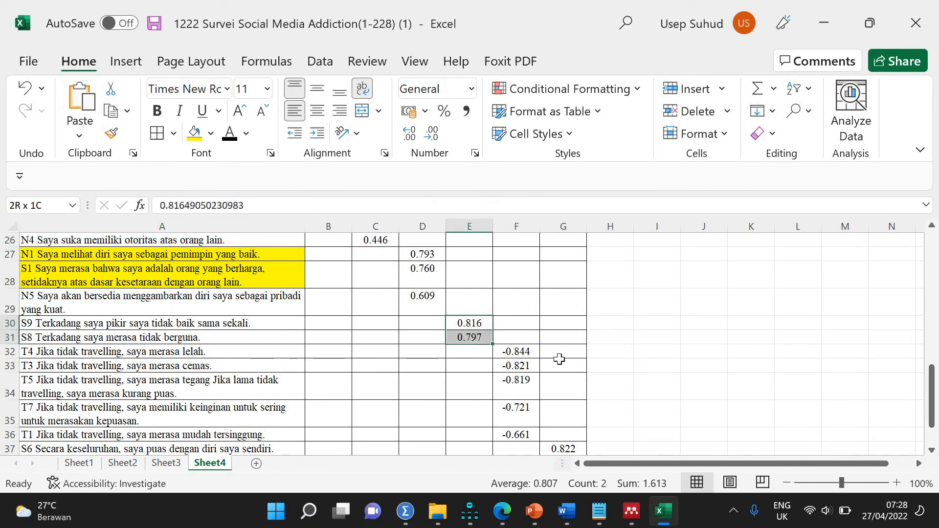
key("ctrl+v")
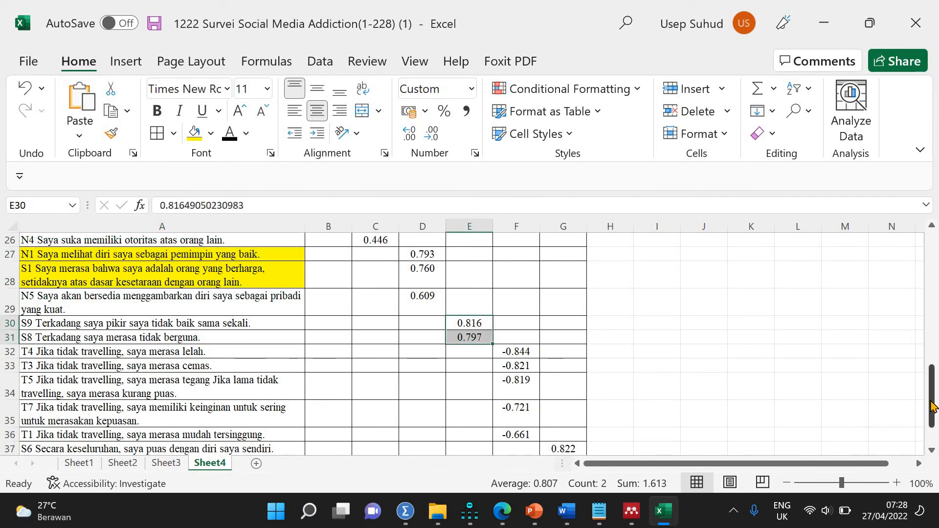
- Clear the extraction method and rotation notes below the Pattern Matrix table in rows 39 and 40
left_click_drag(932, 404, 934, 434)
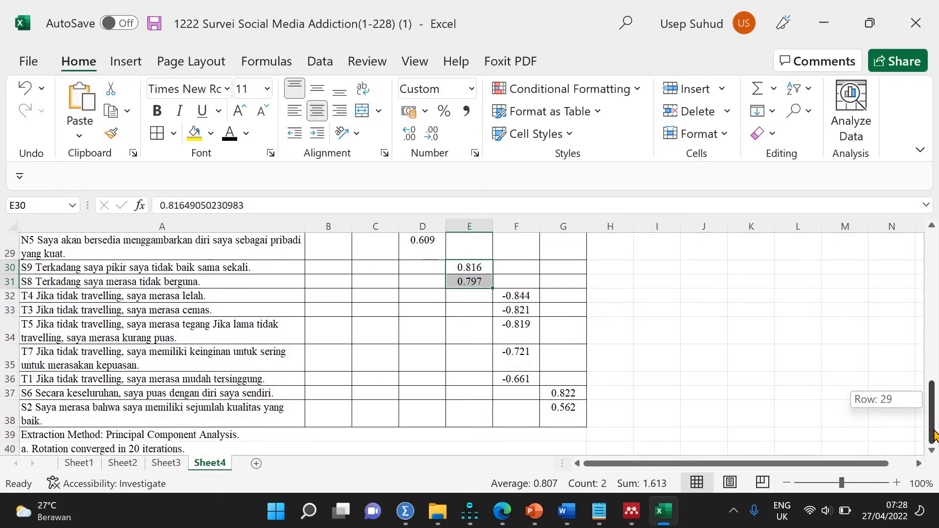
left_click_drag(588, 420, 496, 421)
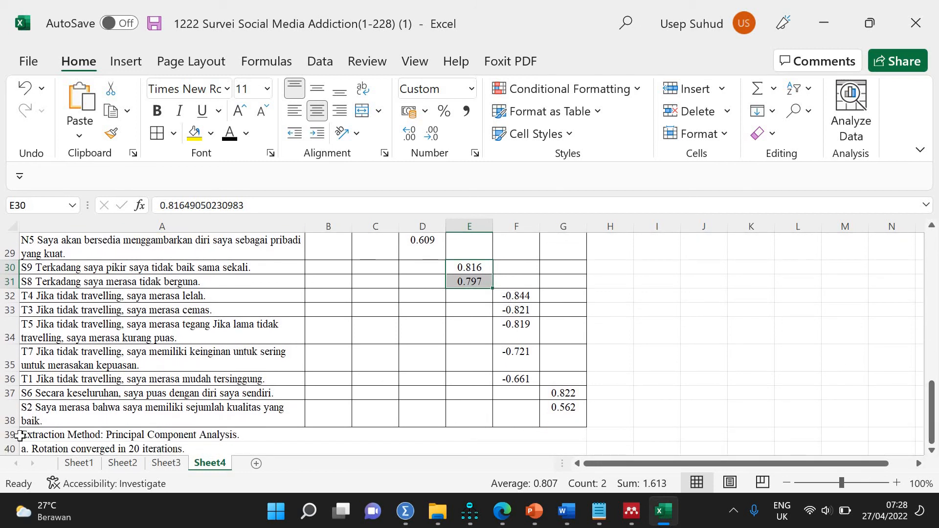
left_click_drag(31, 440, 563, 449)
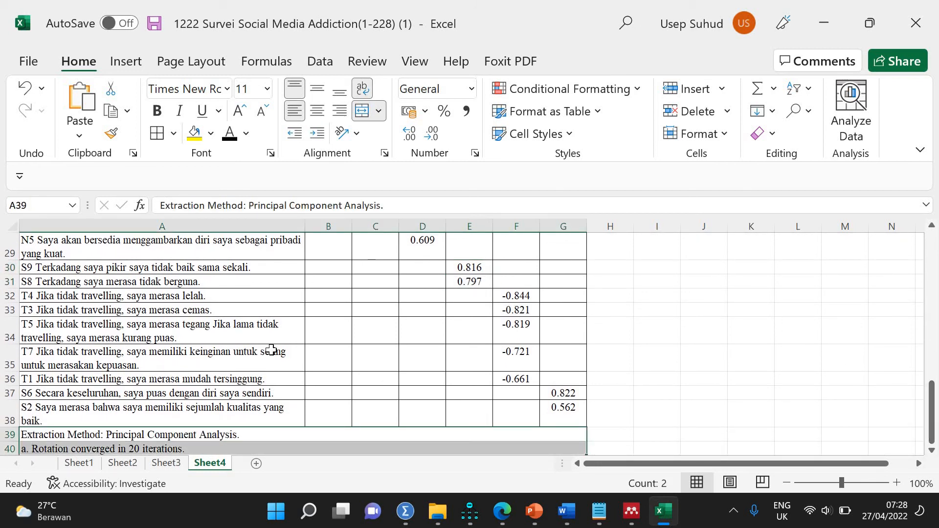
key("Delete")
scroll(280, 343, "up", 4)
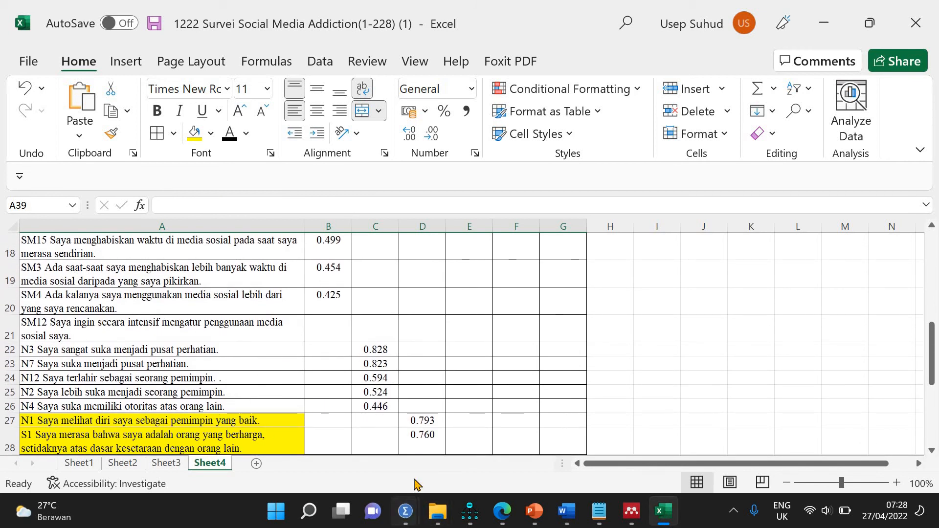
- Switch to SPSS and rerun the factor analysis with T5 and S1 removed from the variables and S3 added
left_click(405, 511)
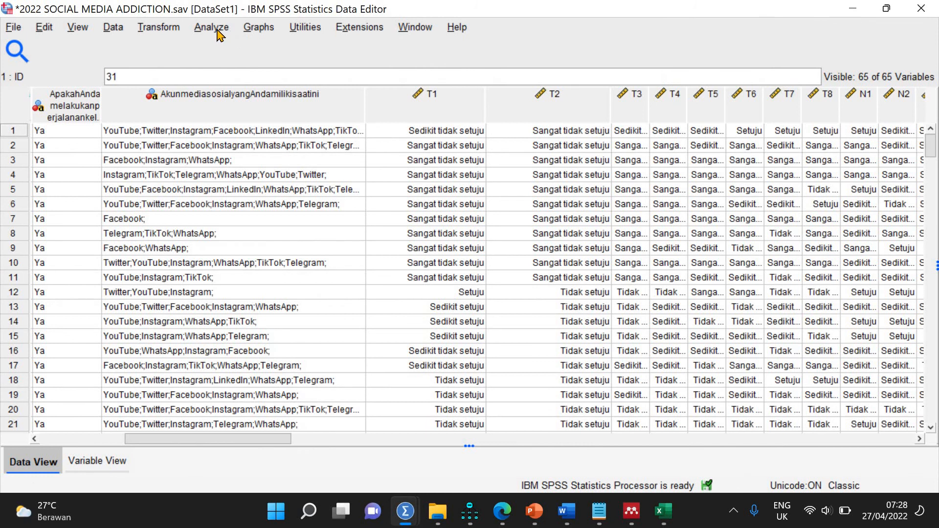
left_click(218, 33)
mouse_move(278, 307)
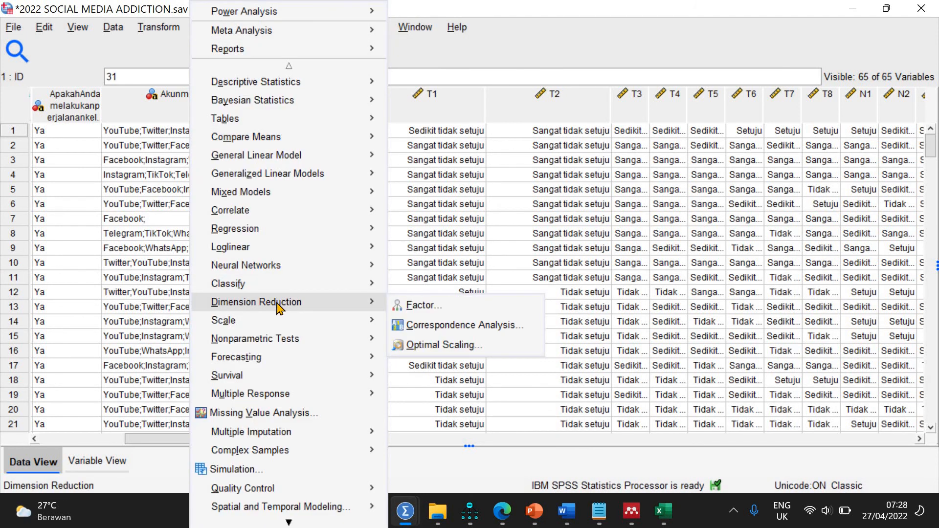
left_click(407, 306)
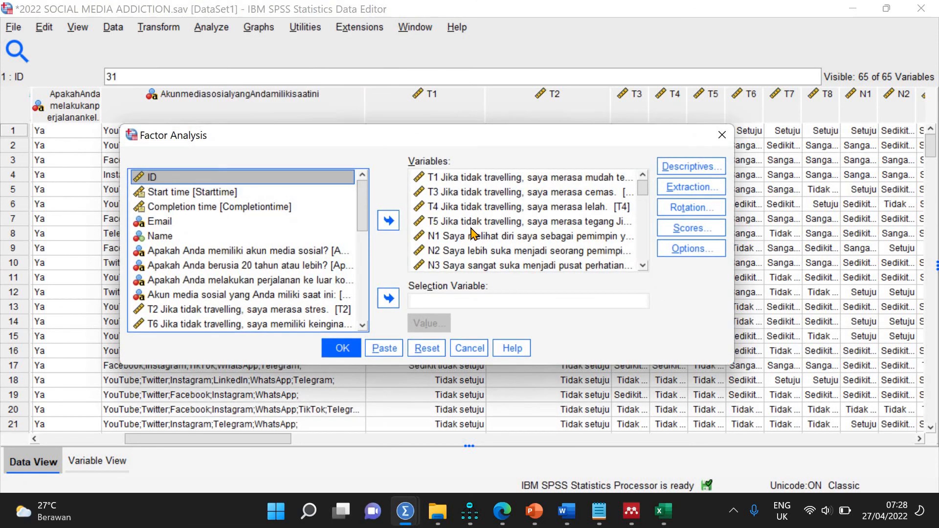
key("Page_Down")
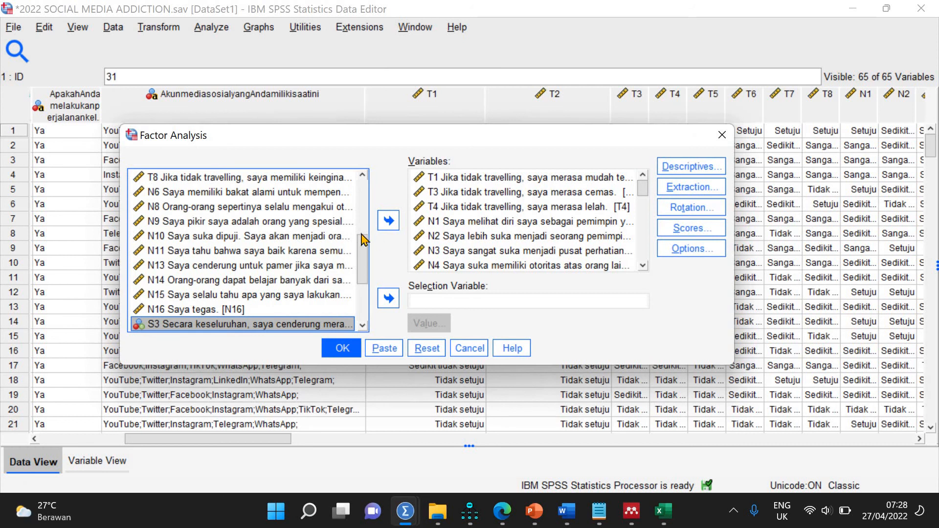
left_click(382, 226)
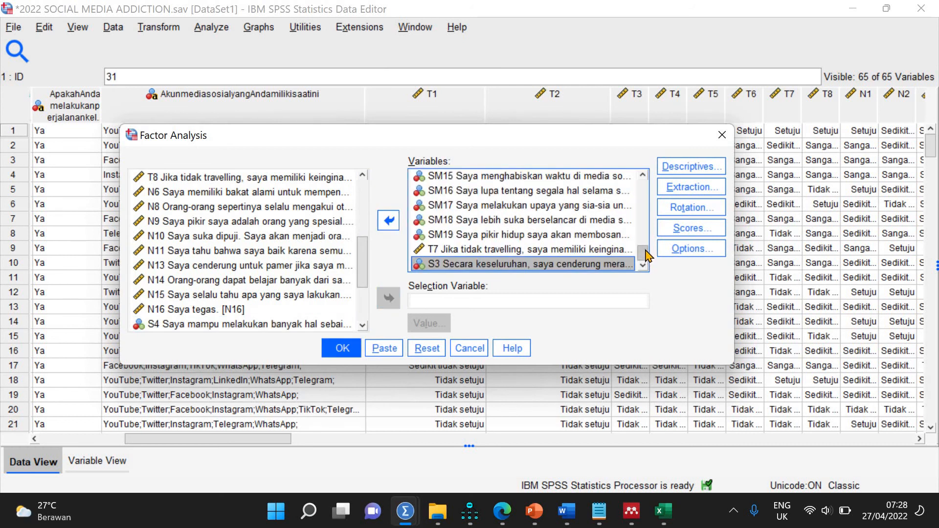
left_click_drag(642, 243, 641, 202)
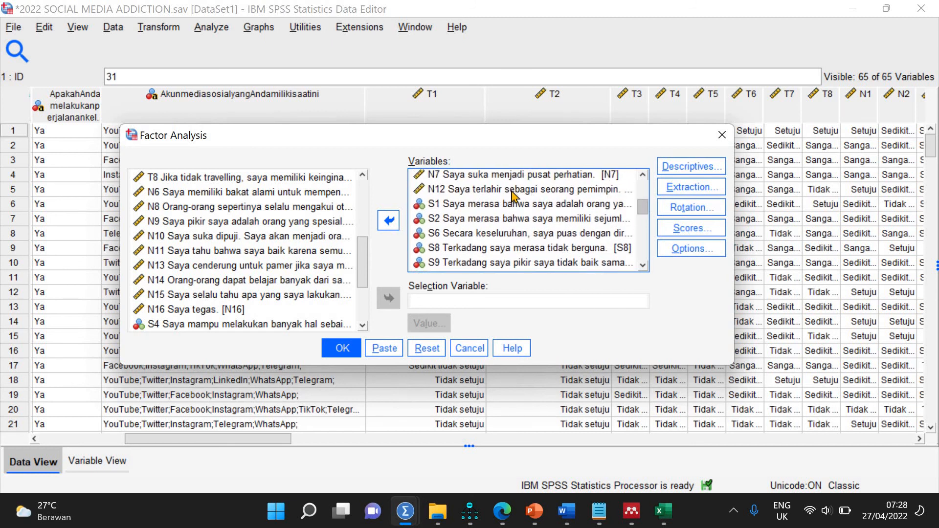
left_click(396, 222)
left_click(342, 347)
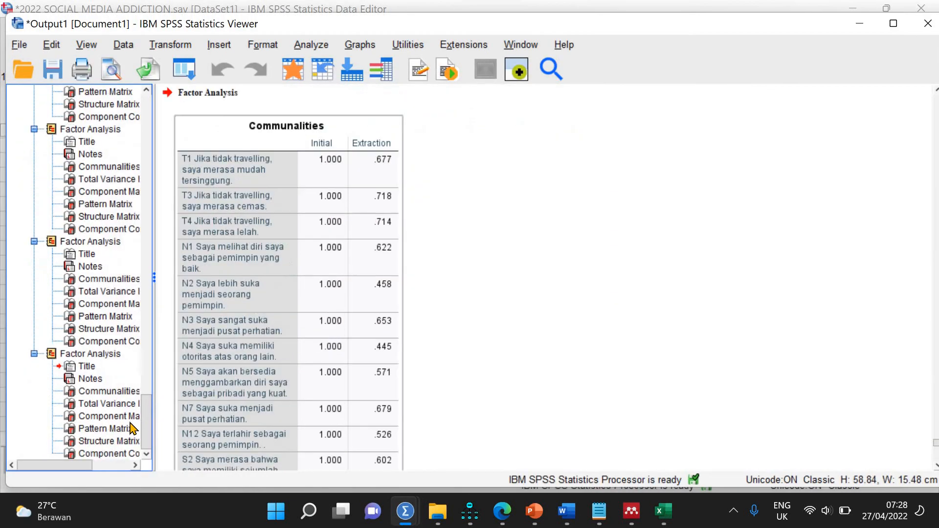
- Examine the loadings in the new Pattern Matrix for misplaced items and cross-loadings on several components
left_click(122, 429)
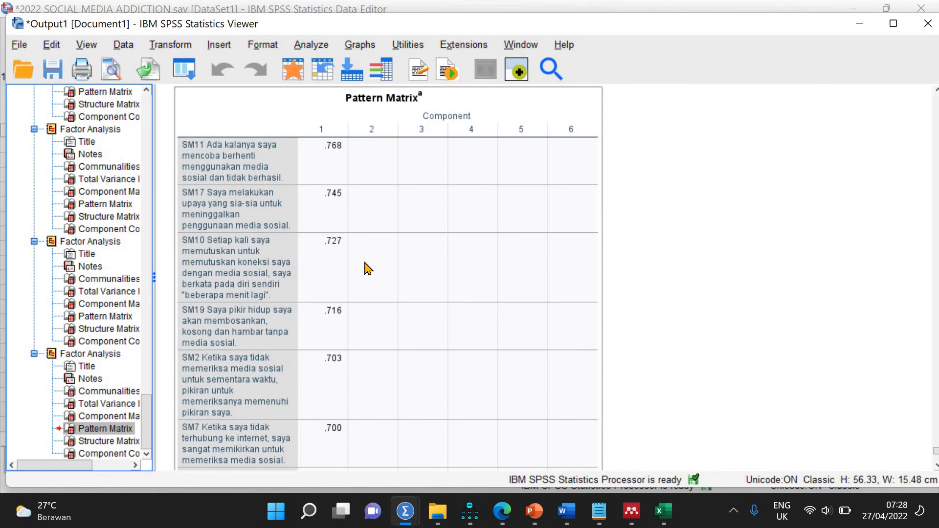
scroll(367, 268, "down", 5)
scroll(368, 268, "down", 5)
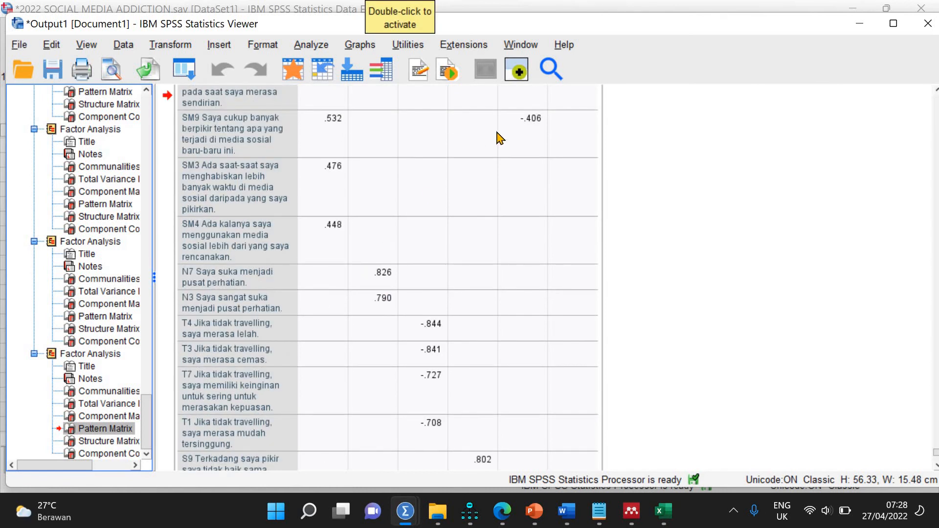
scroll(544, 136, "down", 5)
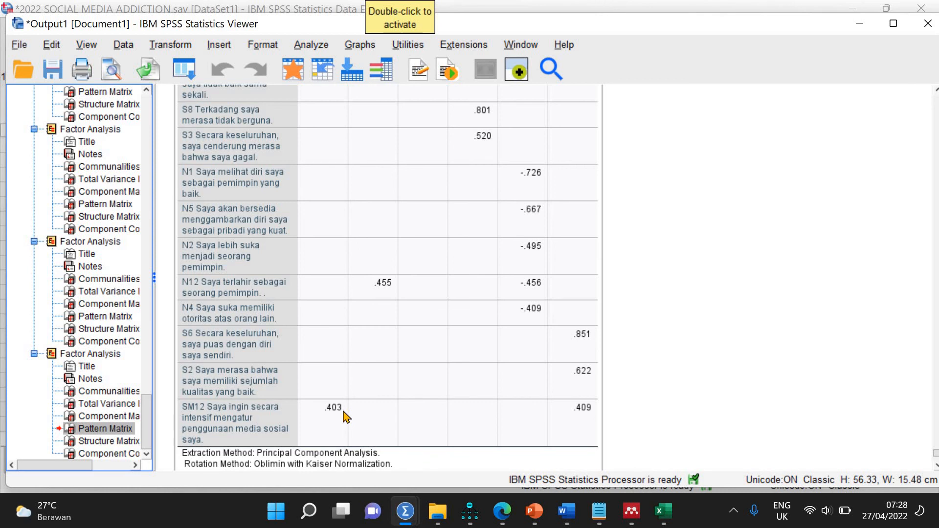
- Rerun the factor analysis with item SM12 removed from the variables and N3 kept among them
left_click(311, 45)
mouse_move(404, 303)
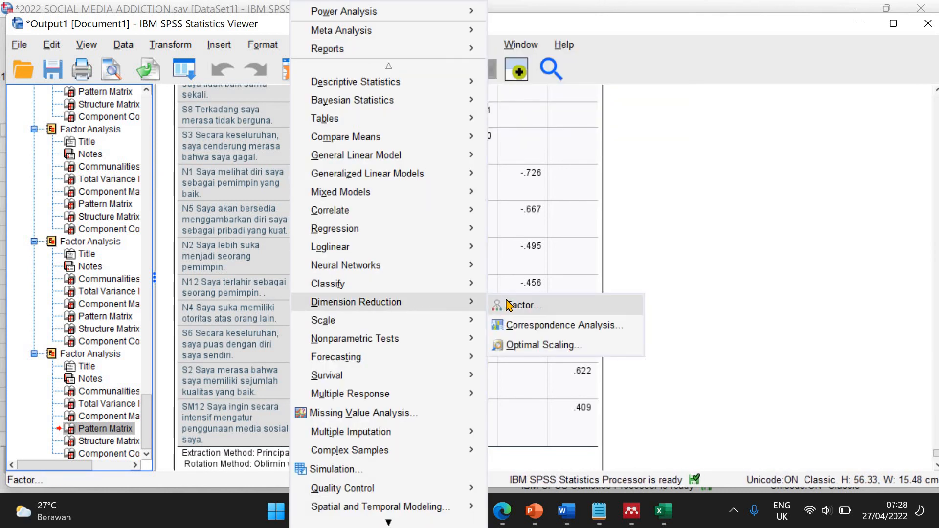
left_click(508, 305)
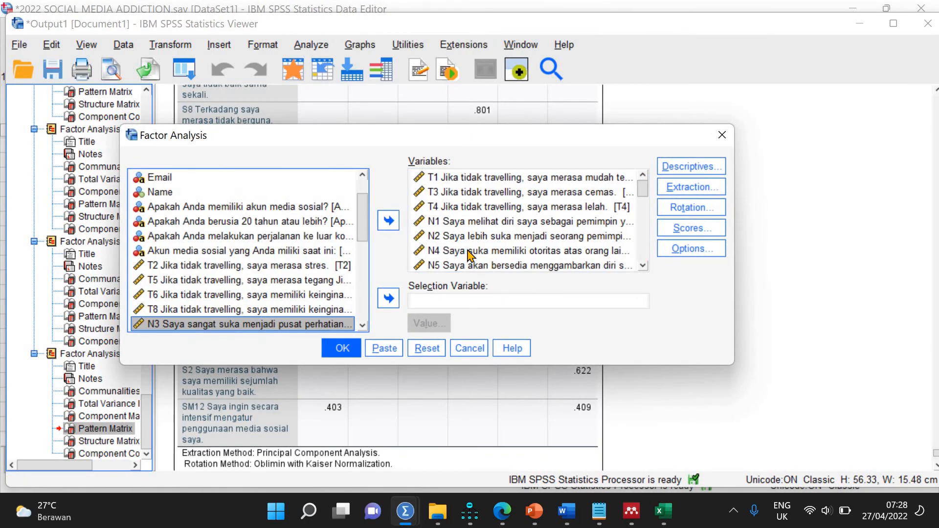
left_click(397, 221)
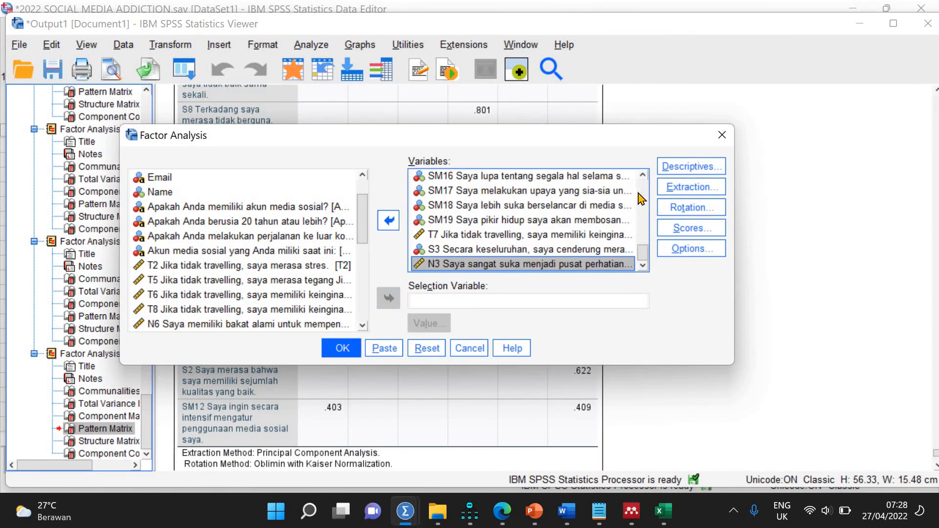
left_click_drag(642, 250, 642, 241)
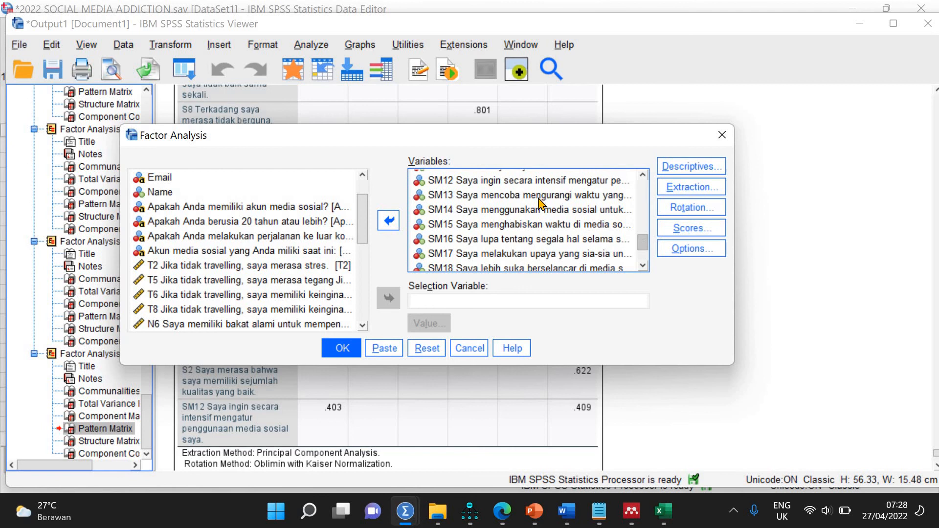
left_click(514, 182)
left_click(389, 220)
left_click(342, 348)
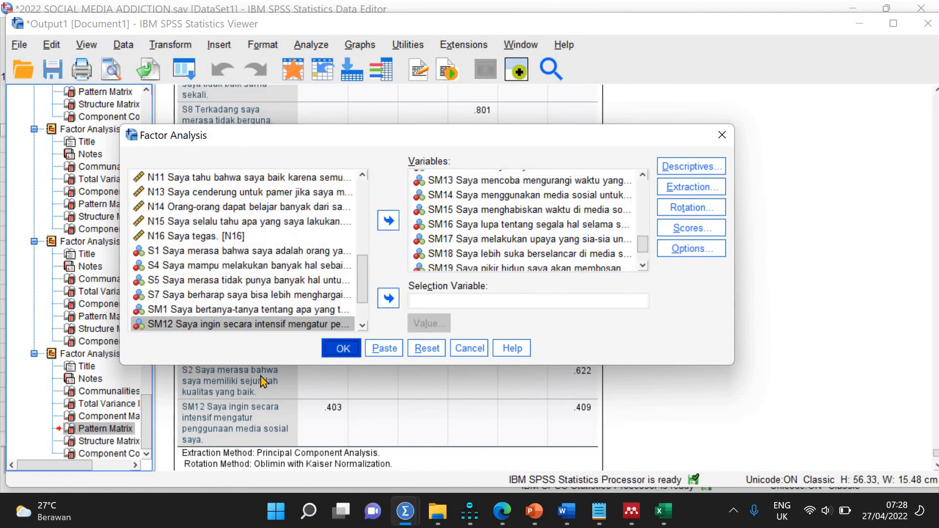
- Review the new Pattern Matrix for cross-loadings and rerun the factor analysis with item N12 removed from the variables
left_click(116, 428)
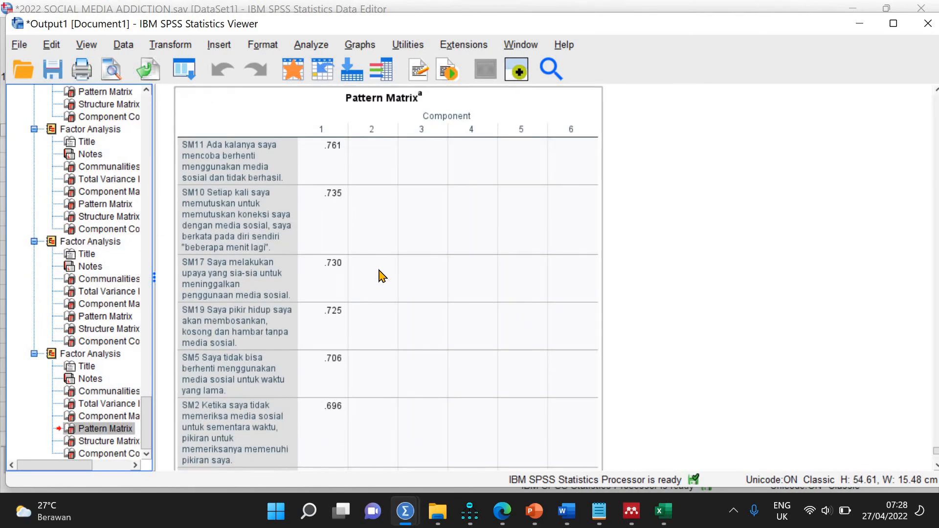
scroll(379, 274, "down", 5)
scroll(456, 293, "down", 5)
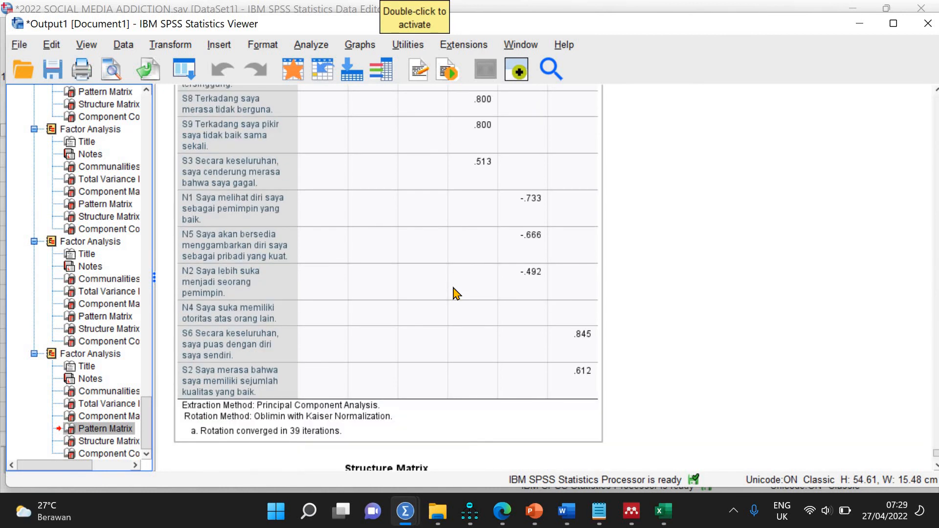
scroll(441, 313, "up", 5)
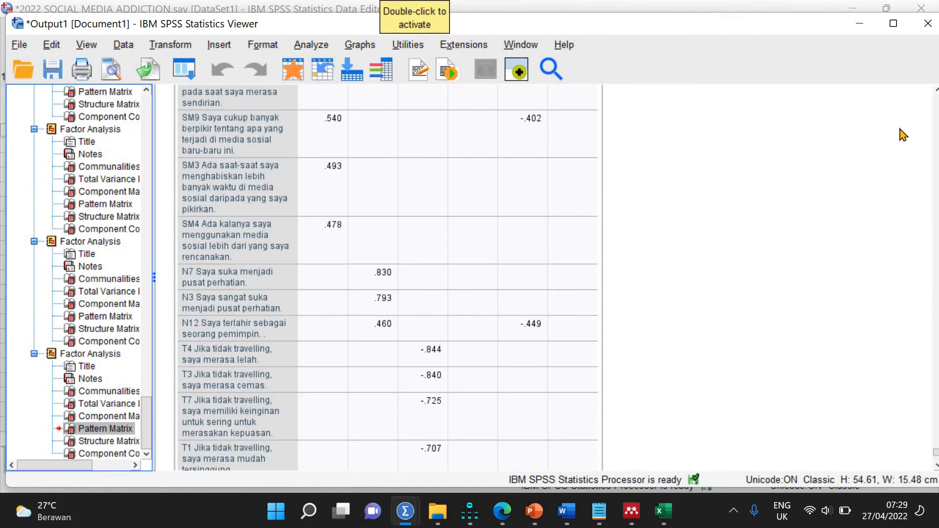
left_click(311, 45)
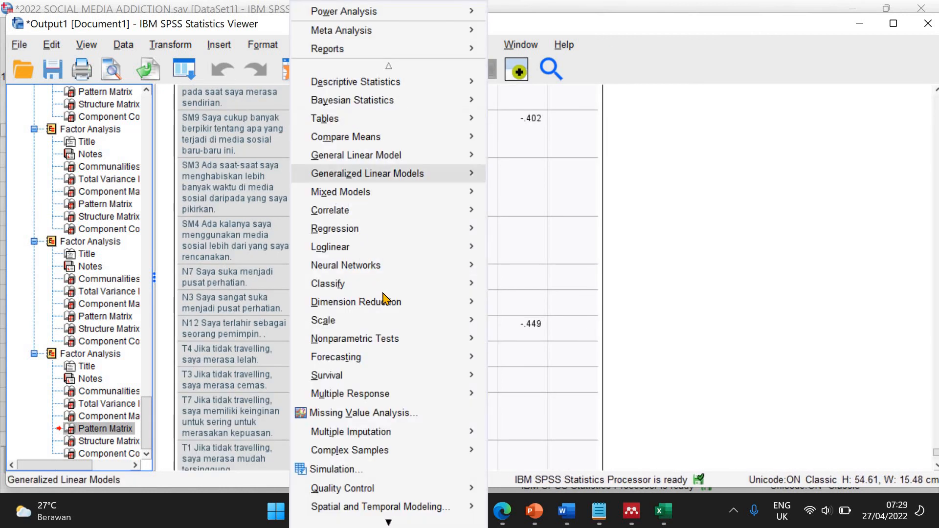
mouse_move(465, 305)
left_click(511, 306)
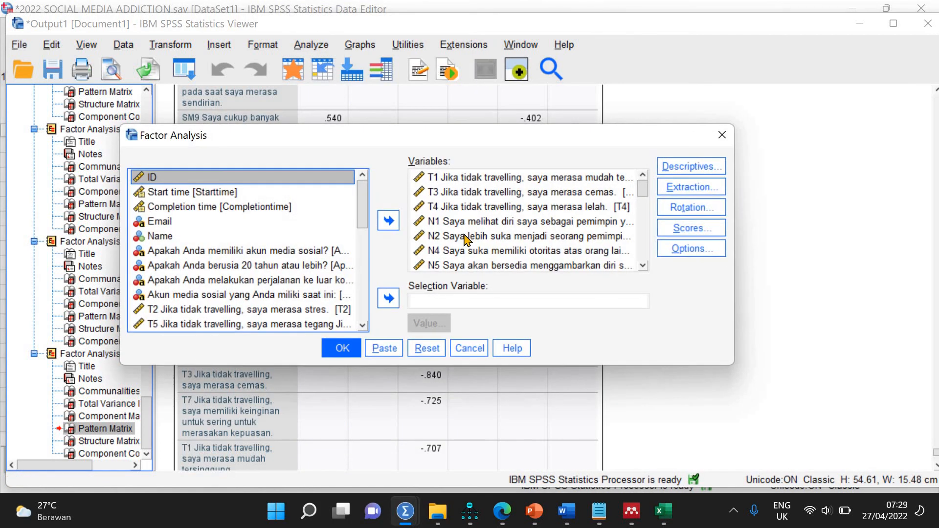
scroll(551, 214, "down", 2)
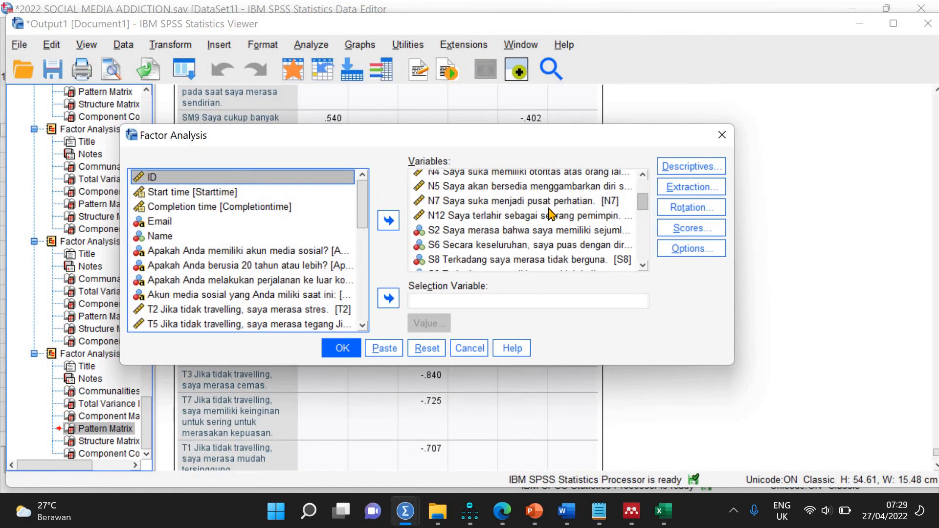
double_click(533, 215)
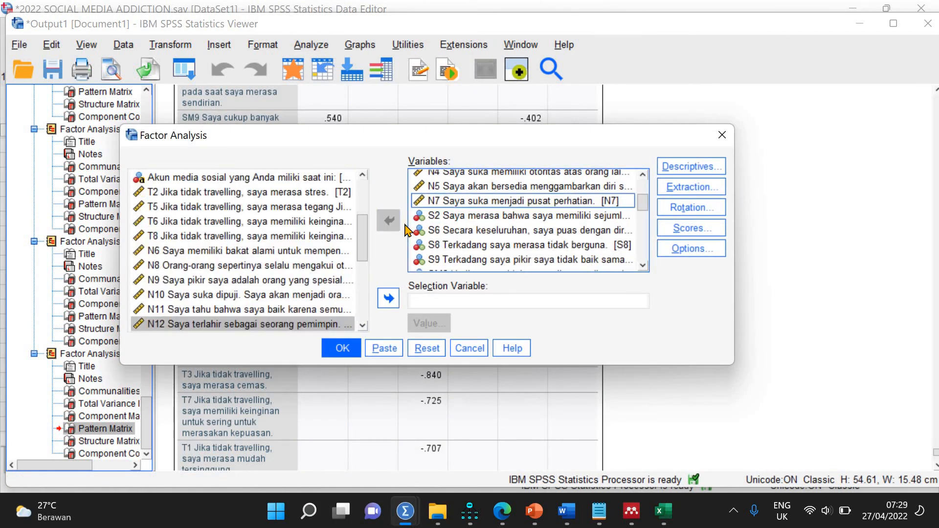
left_click(340, 348)
- Examine the Pattern Matrix from the rerun without N12 for remaining cross-loadings and how the items group on each component
left_click(122, 433)
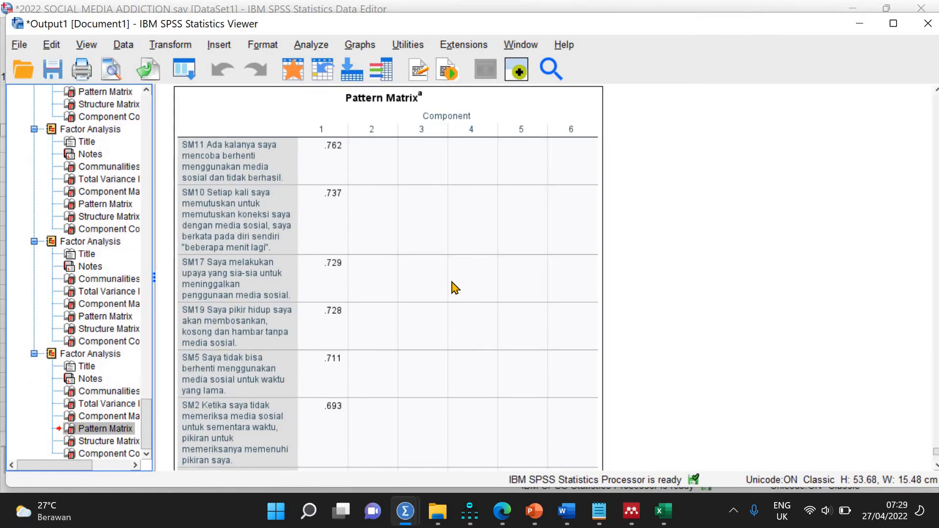
scroll(455, 285, "down", 10)
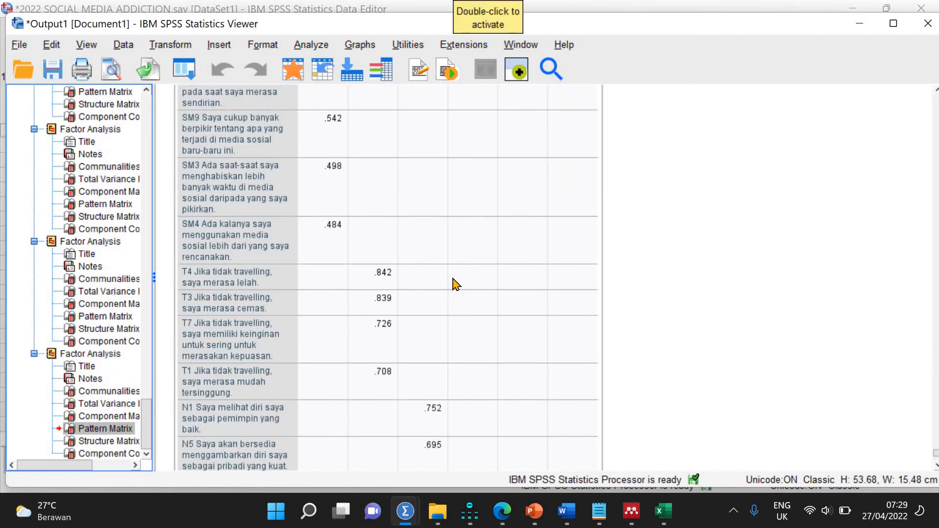
scroll(454, 285, "down", 8)
scroll(454, 283, "up", 3)
scroll(392, 203, "down", 3)
scroll(392, 203, "up", 3)
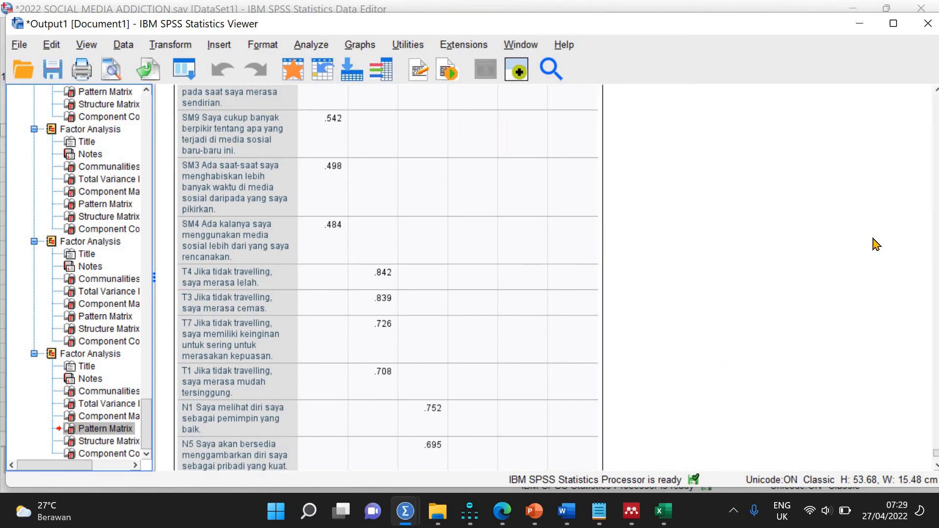
left_click(936, 460)
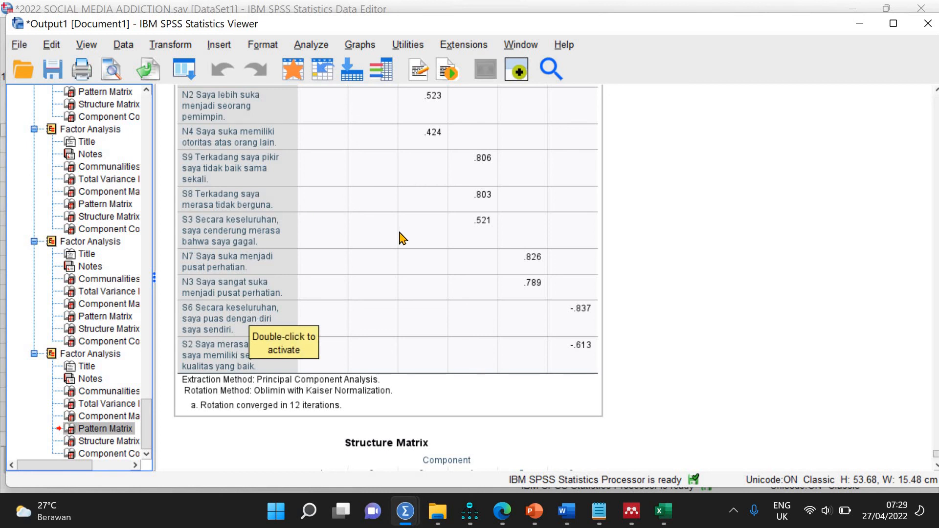
scroll(402, 239, "up", 6)
scroll(402, 238, "up", 5)
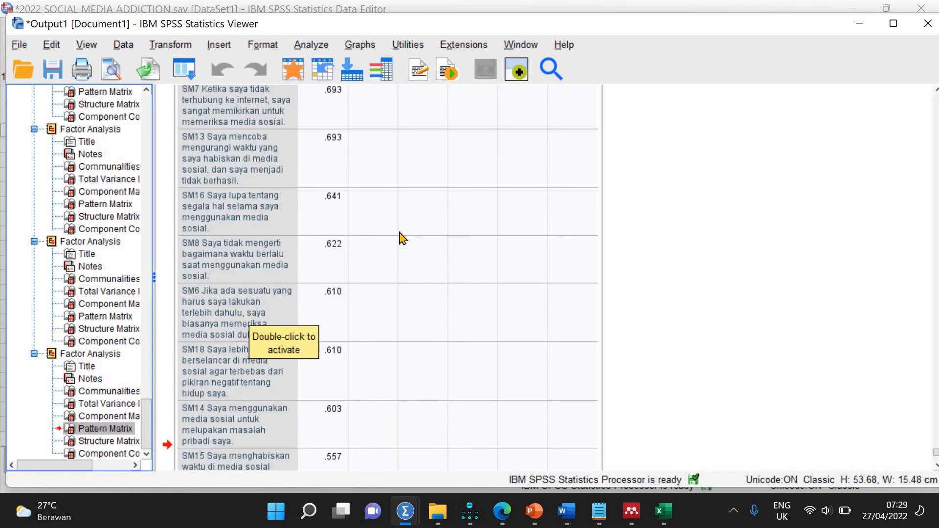
scroll(402, 238, "up", 5)
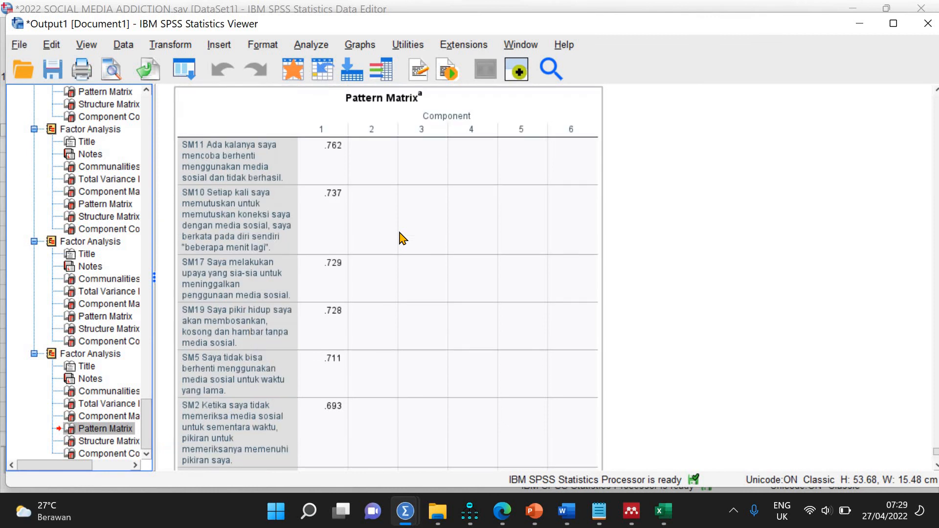